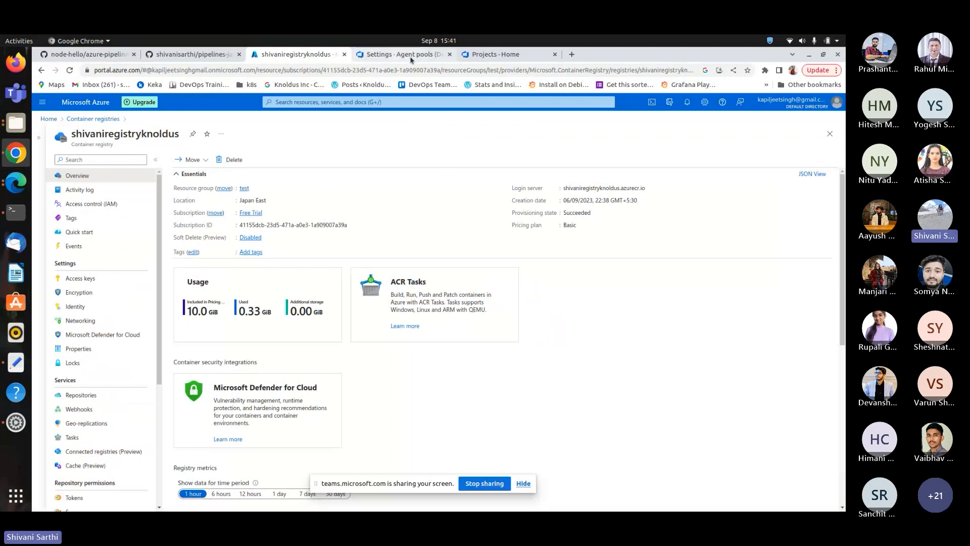
Open the Agent pools page in the DevopsDemo project settings.
mouse_move(411, 56)
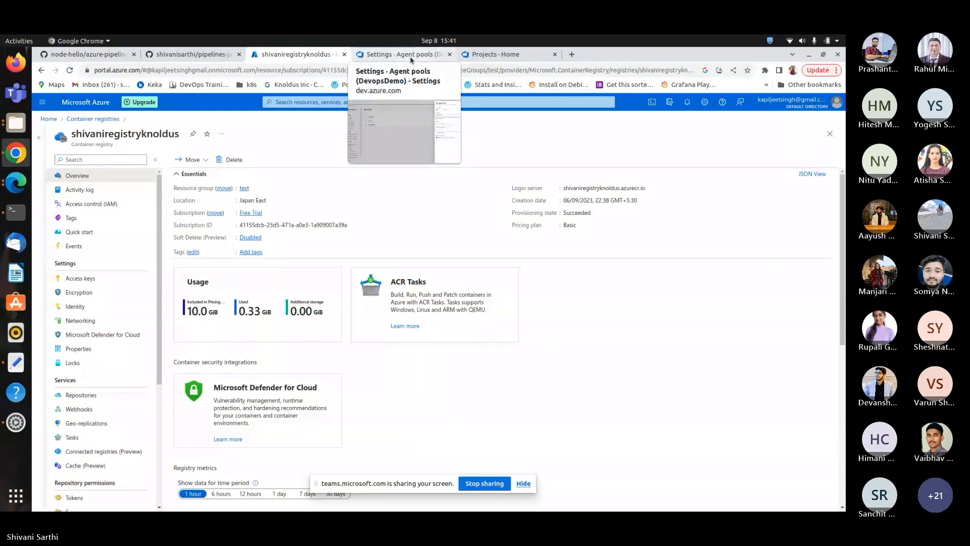
left_click(410, 56)
left_click(105, 115)
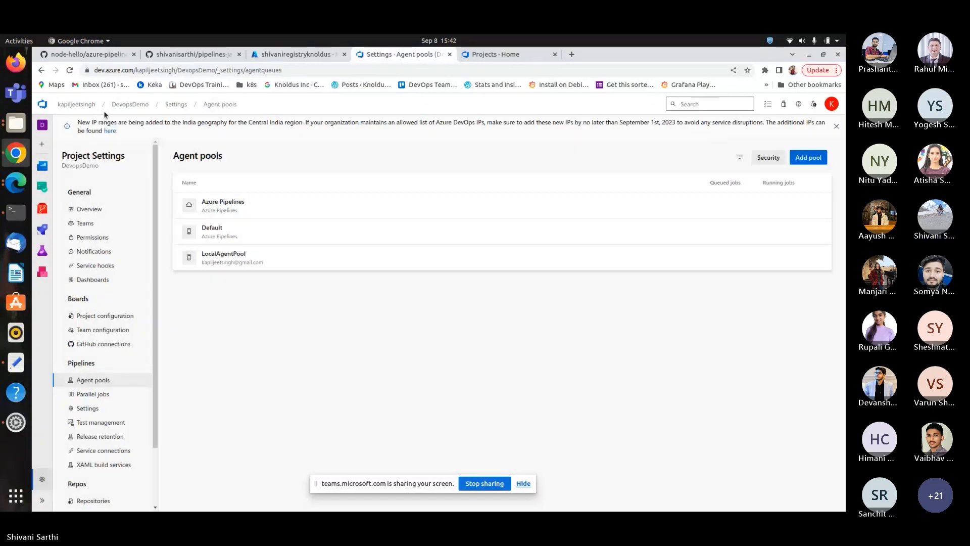
left_click(75, 105)
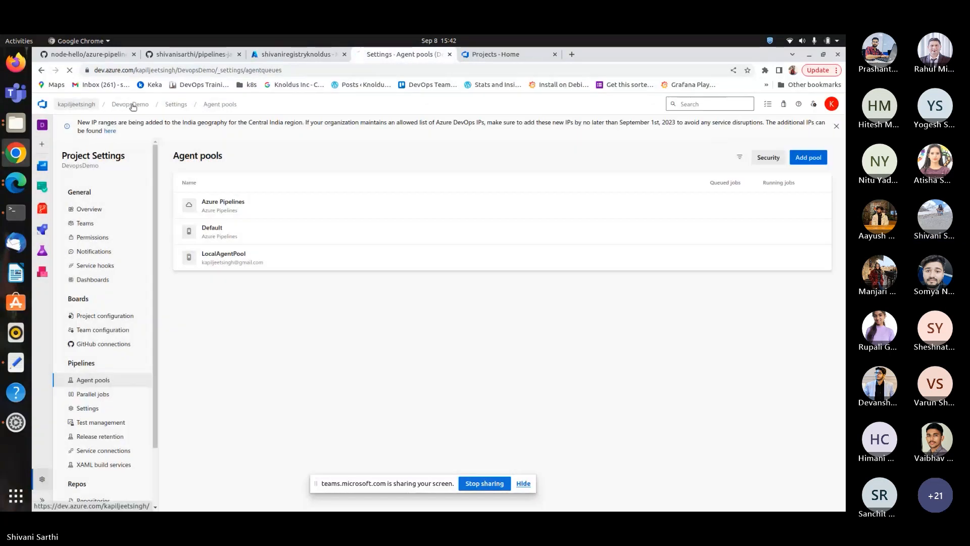
left_click(220, 215)
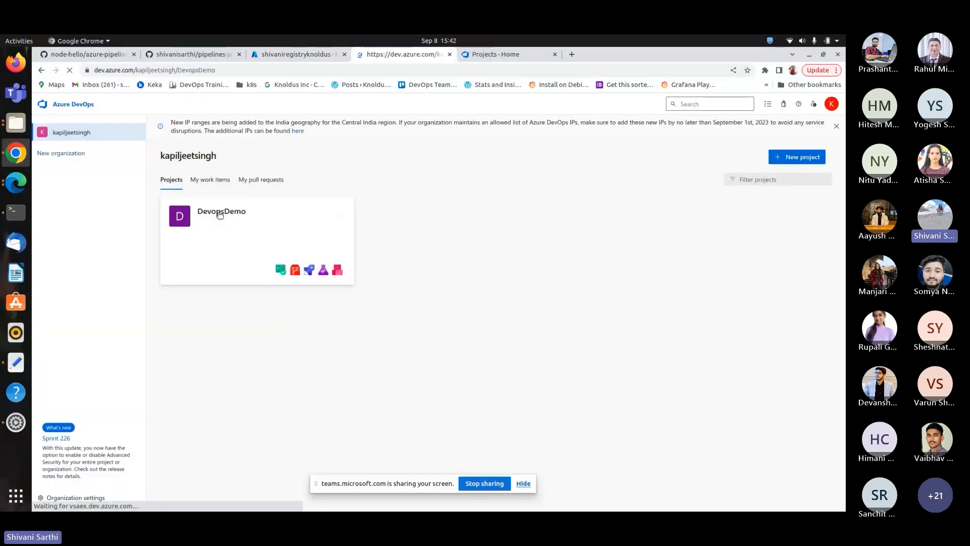
left_click(72, 500)
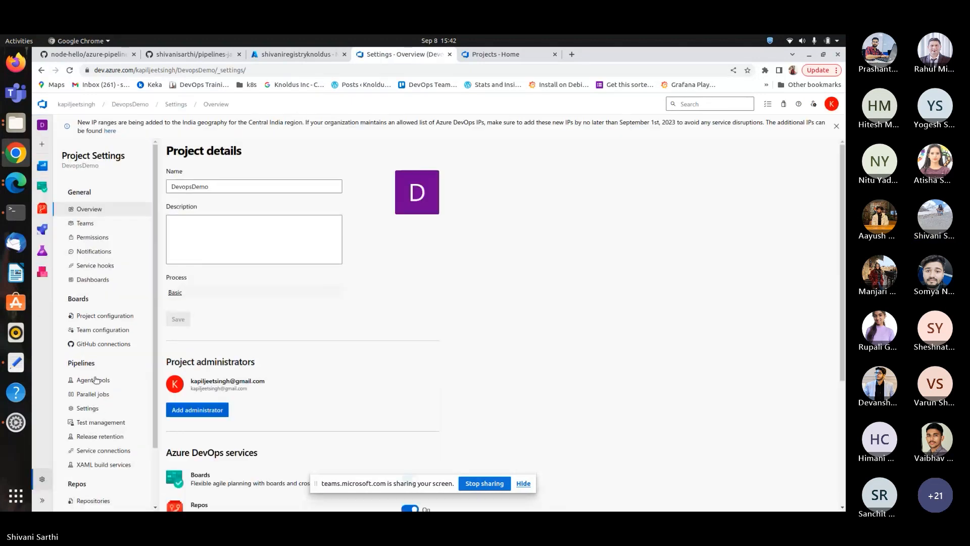
left_click(94, 379)
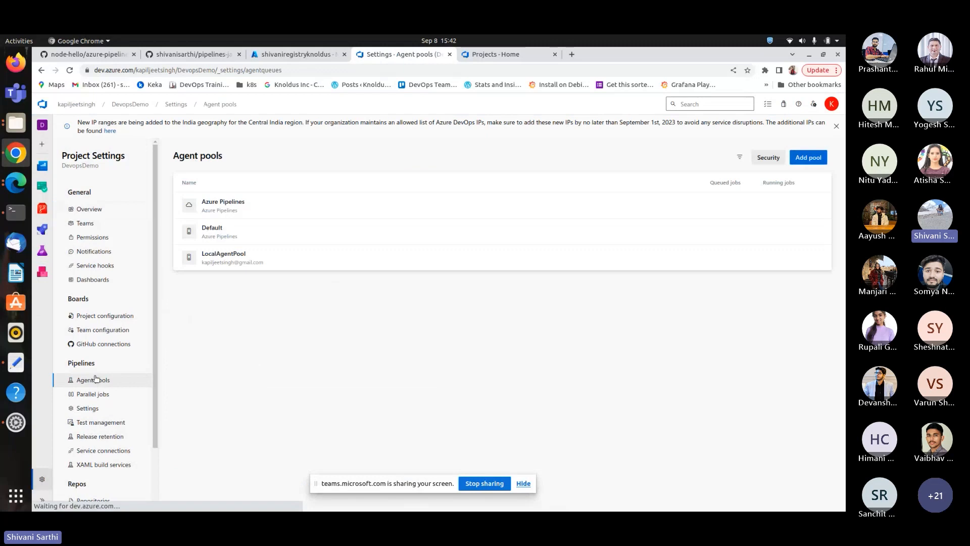
Add a new self-hosted agent pool named check, granting access permission to all pipelines.
left_click(804, 159)
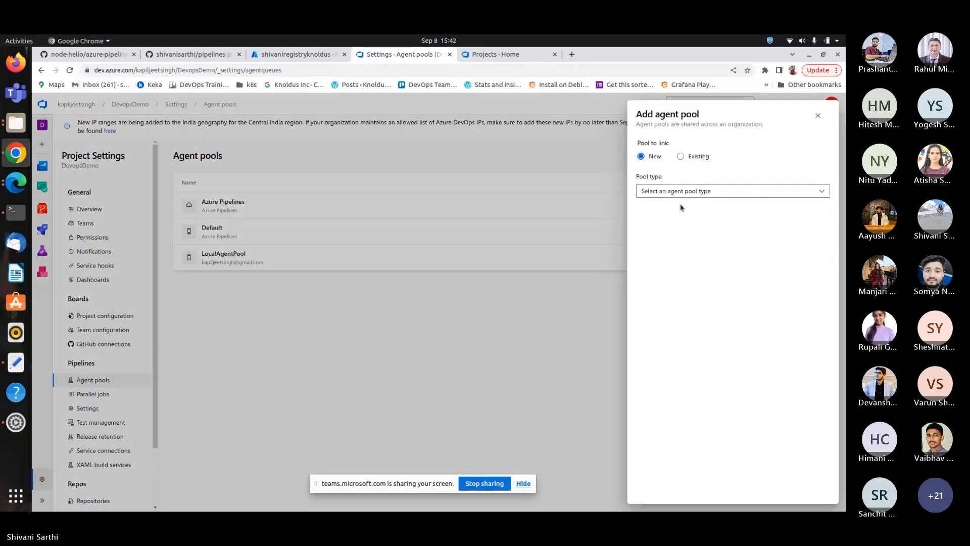
left_click(690, 192)
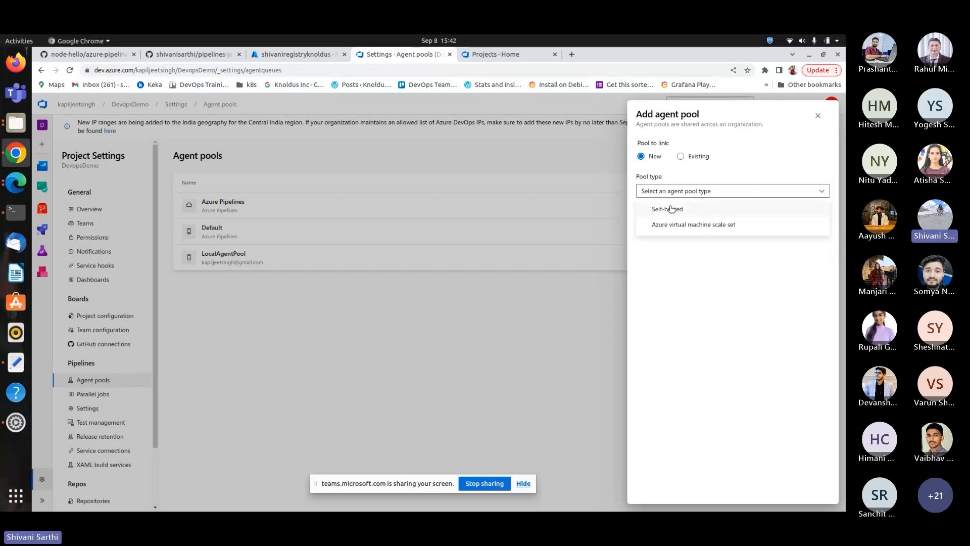
left_click(670, 207)
left_click(696, 248)
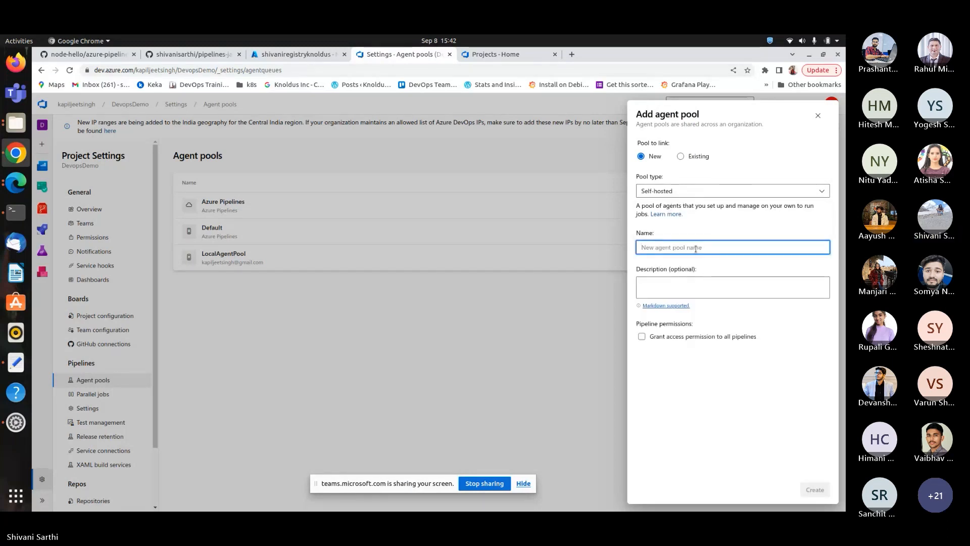
type("check")
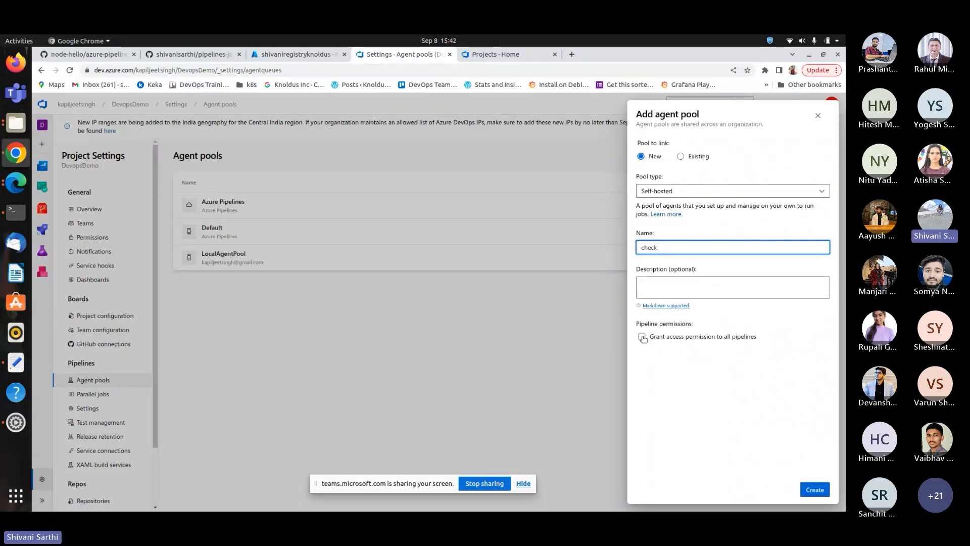
left_click(642, 337)
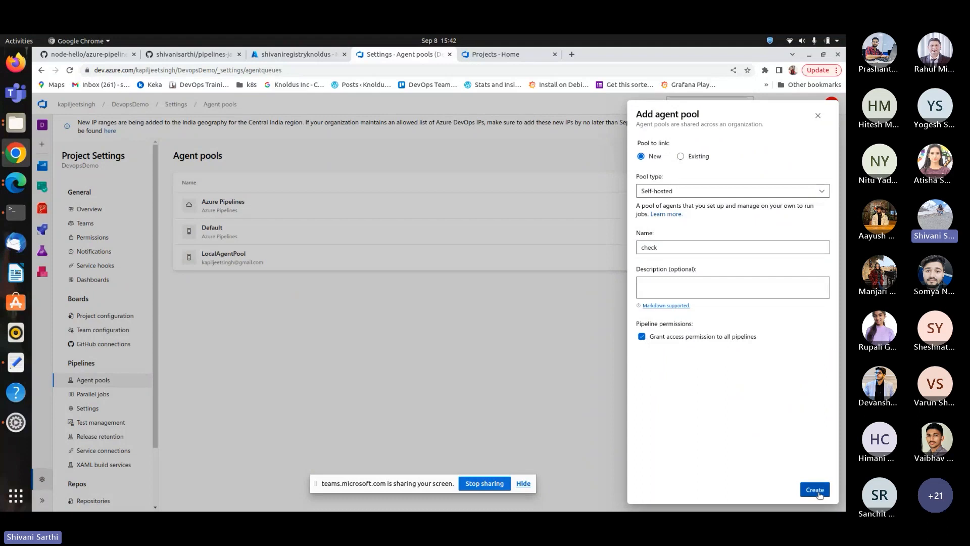
left_click(814, 489)
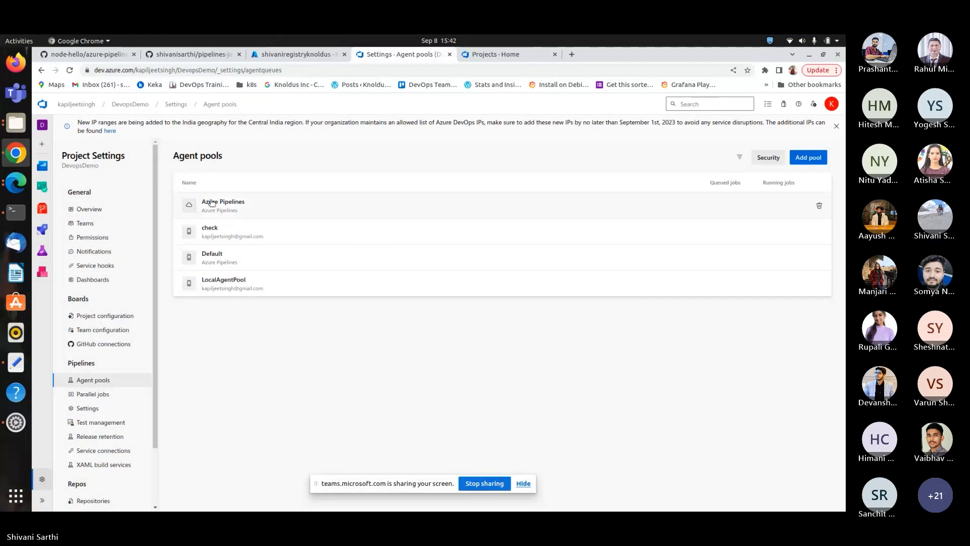
Open the check pool and start a new agent, choosing the Linux instructions.
left_click(232, 231)
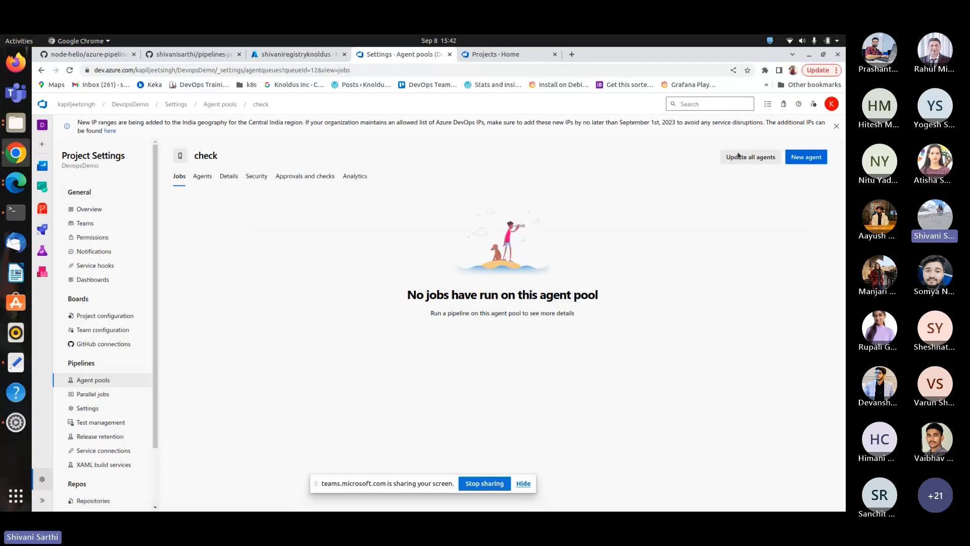
left_click(793, 160)
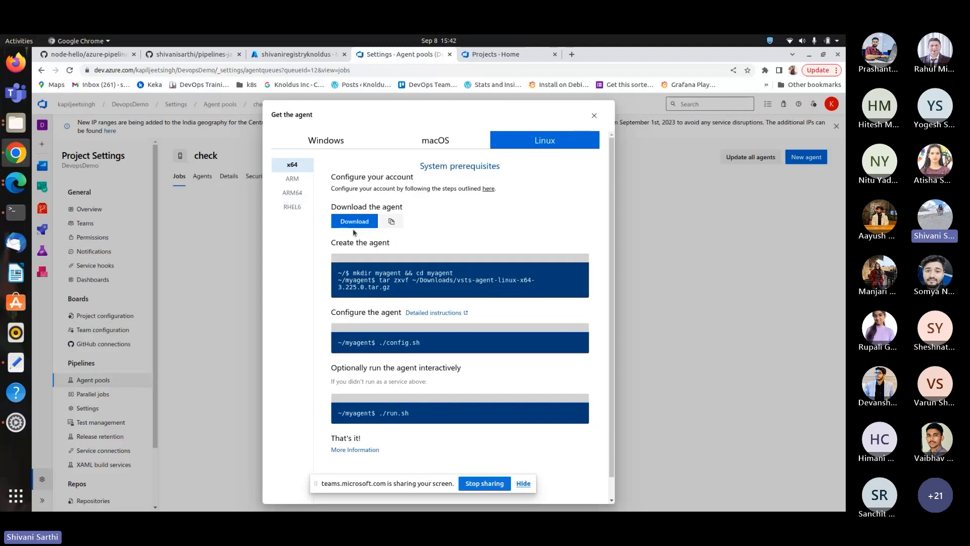
left_click(353, 141)
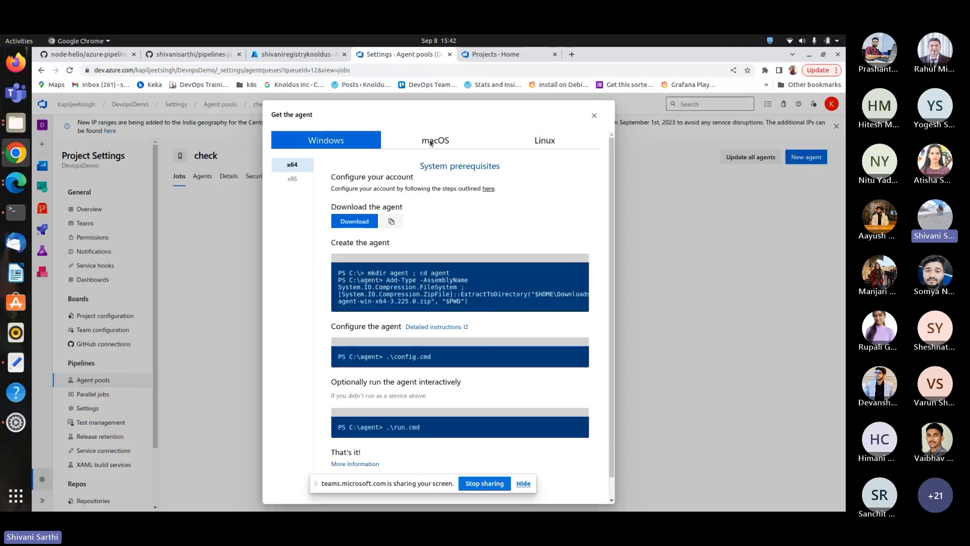
left_click(413, 141)
left_click(545, 146)
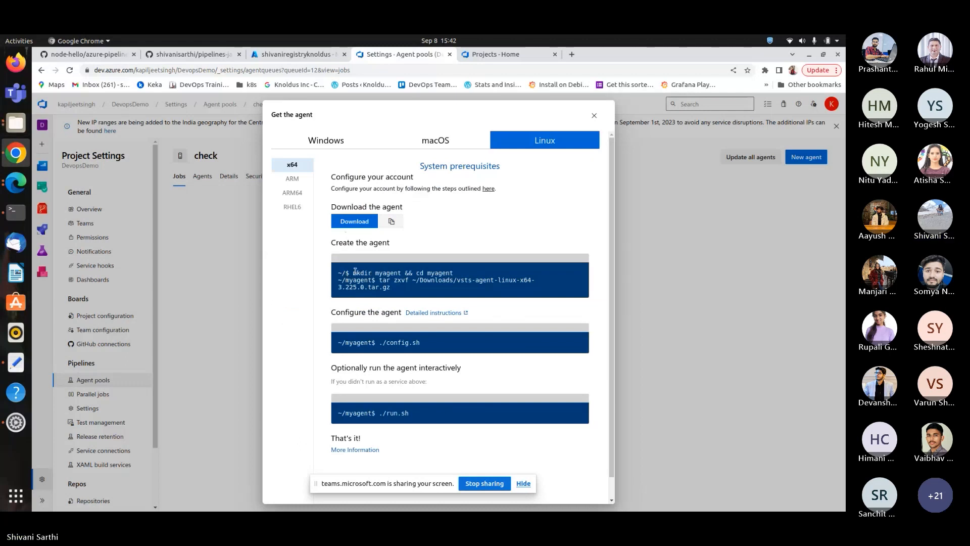
Copy the mkdir myagent && cd myagent command and run it in a terminal opened in the Downloads/system folder.
left_click_drag(353, 273, 461, 278)
key("ctrl+c")
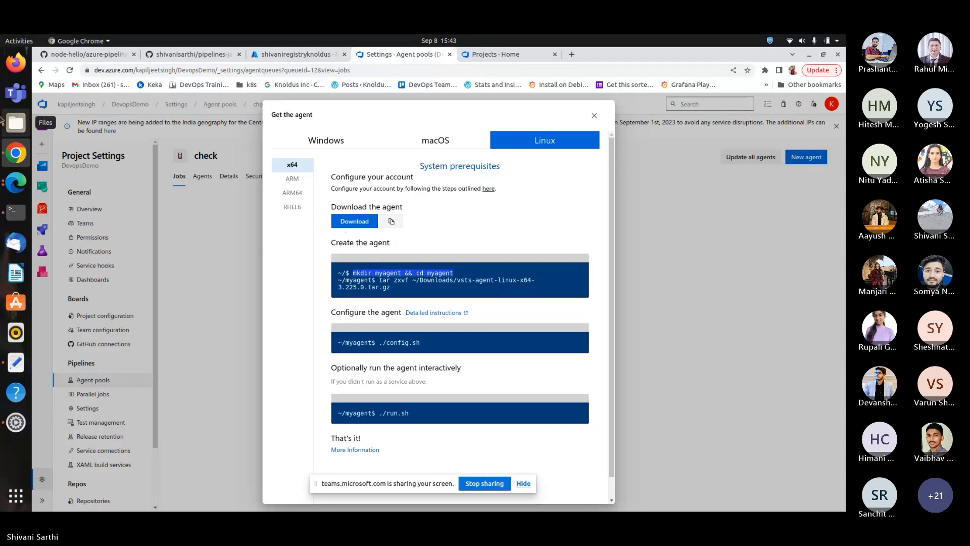
left_click(16, 122)
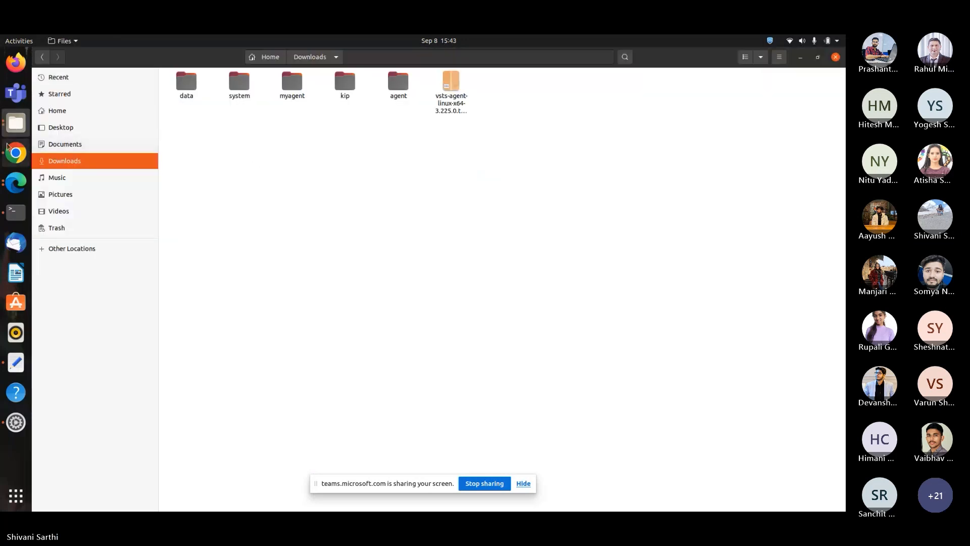
left_click(18, 131)
double_click(239, 81)
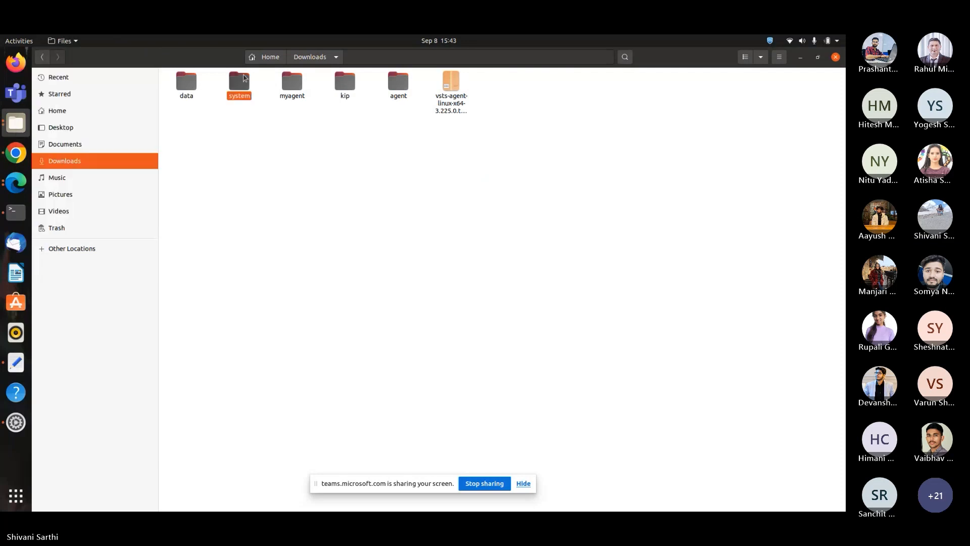
right_click(240, 141)
left_click(291, 196)
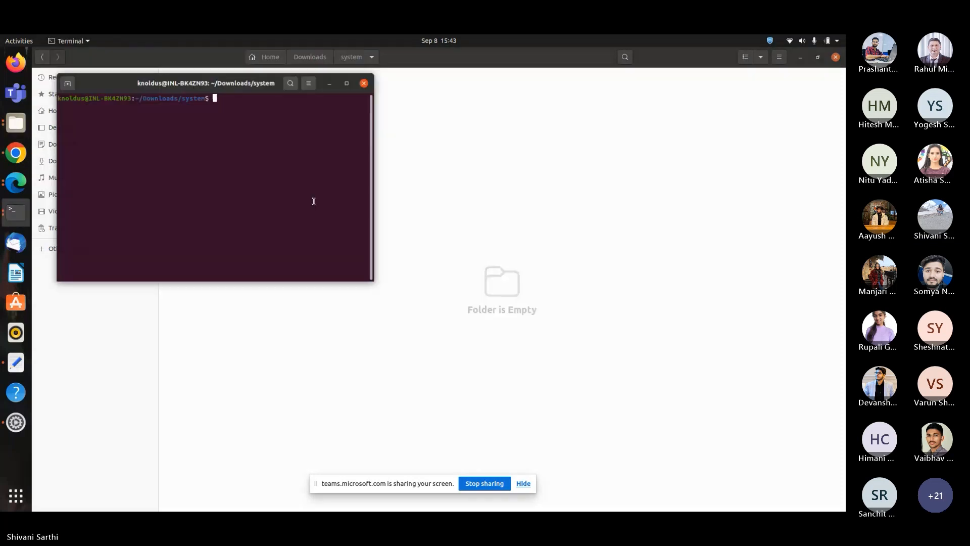
right_click(266, 115)
left_click(281, 144)
key("Return")
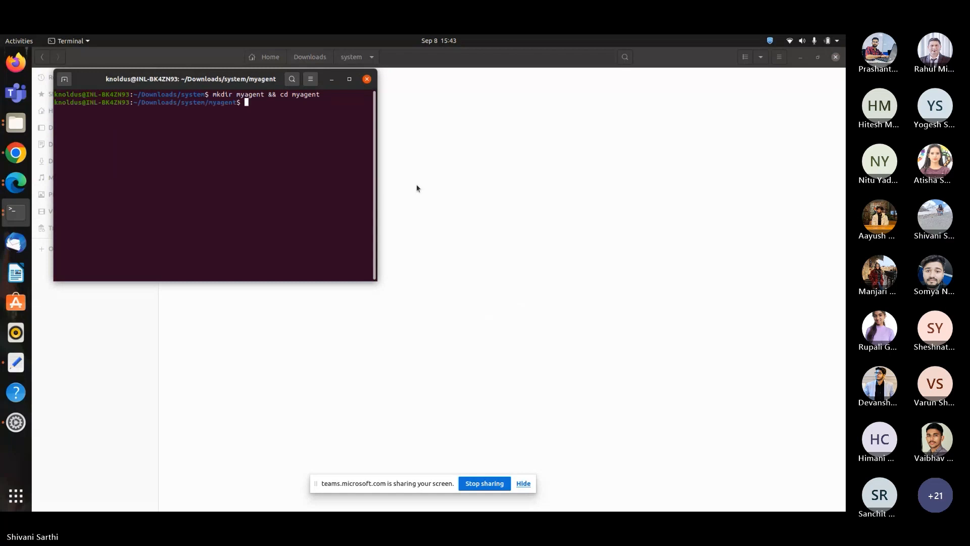
Copy the tar zxvf extraction command for the agent package and run it in the terminal.
left_click(16, 153)
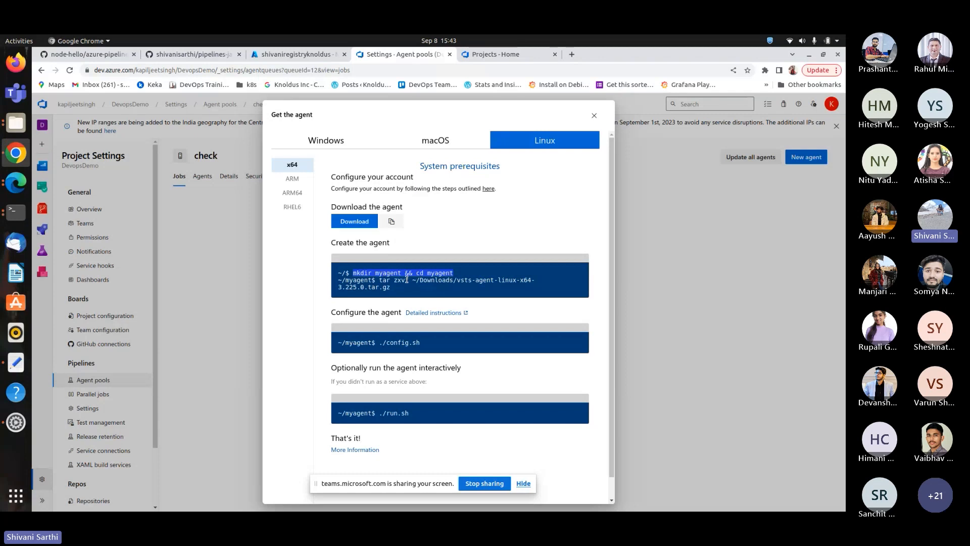
left_click_drag(380, 280, 399, 290)
key("ctrl+c")
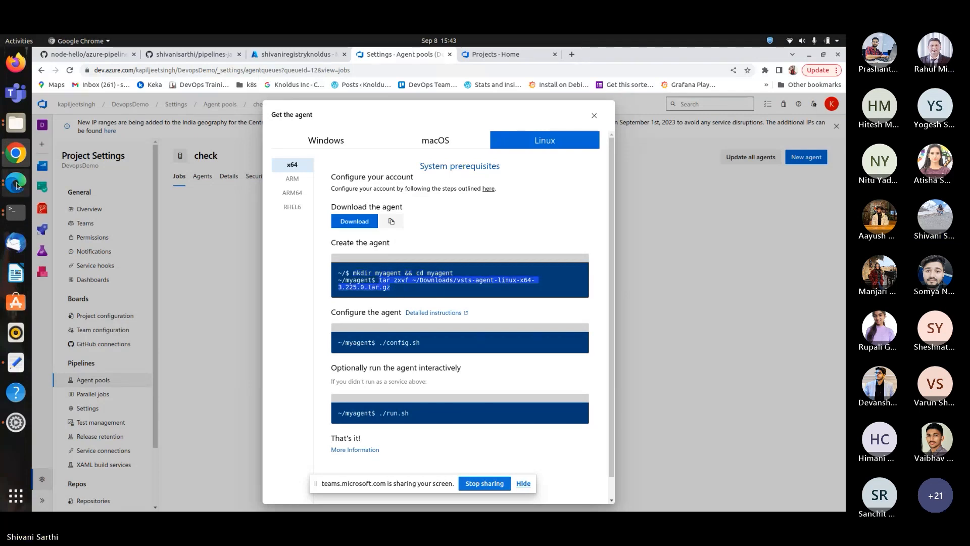
left_click(7, 226)
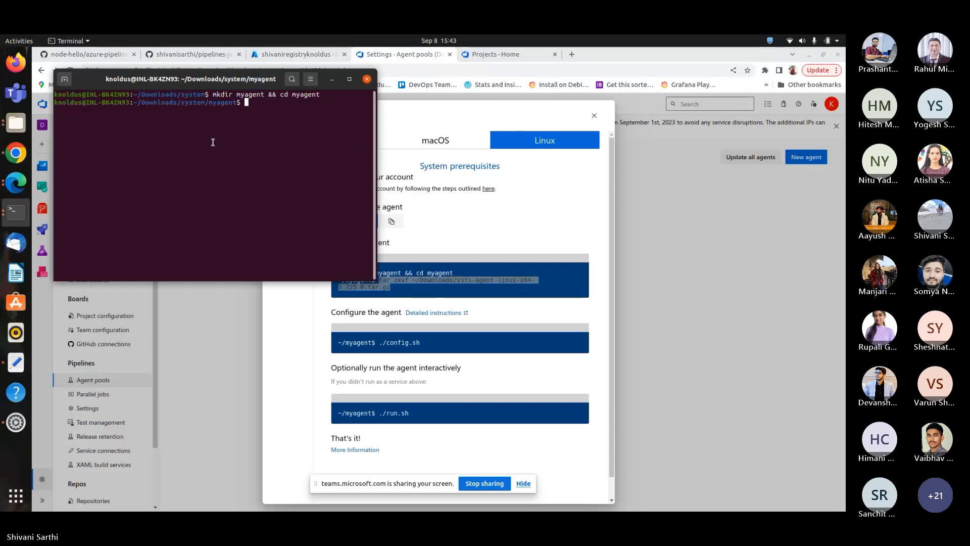
right_click(259, 111)
left_click(286, 141)
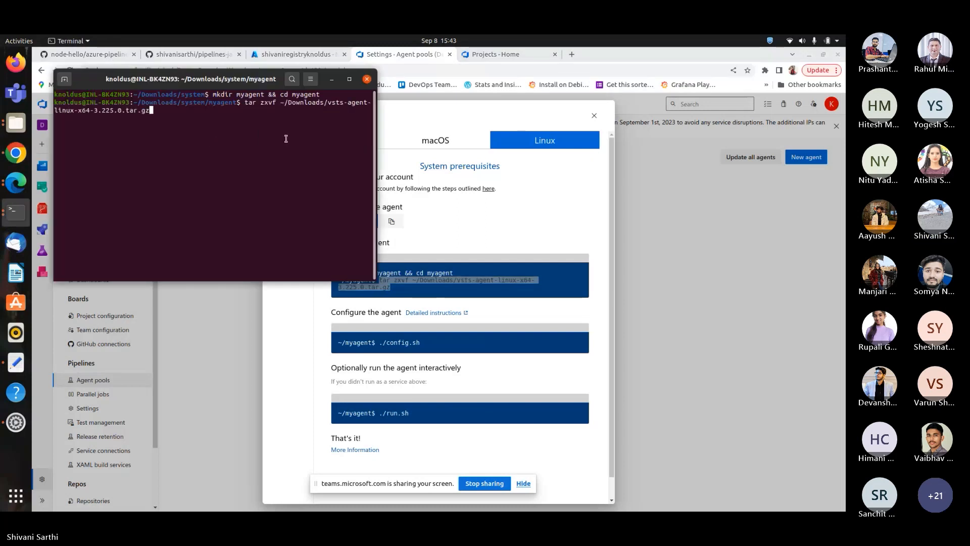
key("Return")
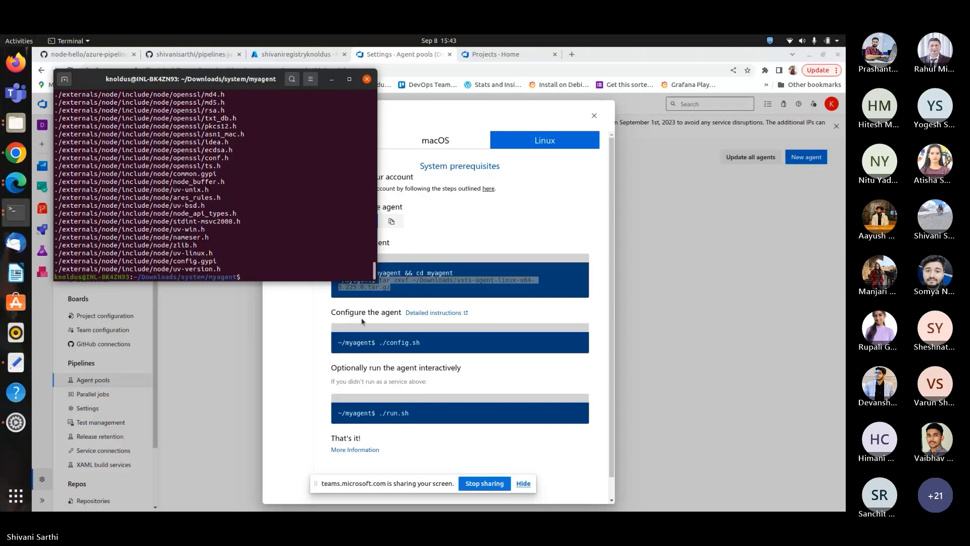
Copy the ./config.sh command and run it in the terminal to start configuring the agent.
left_click(378, 344)
left_click_drag(379, 344, 421, 345)
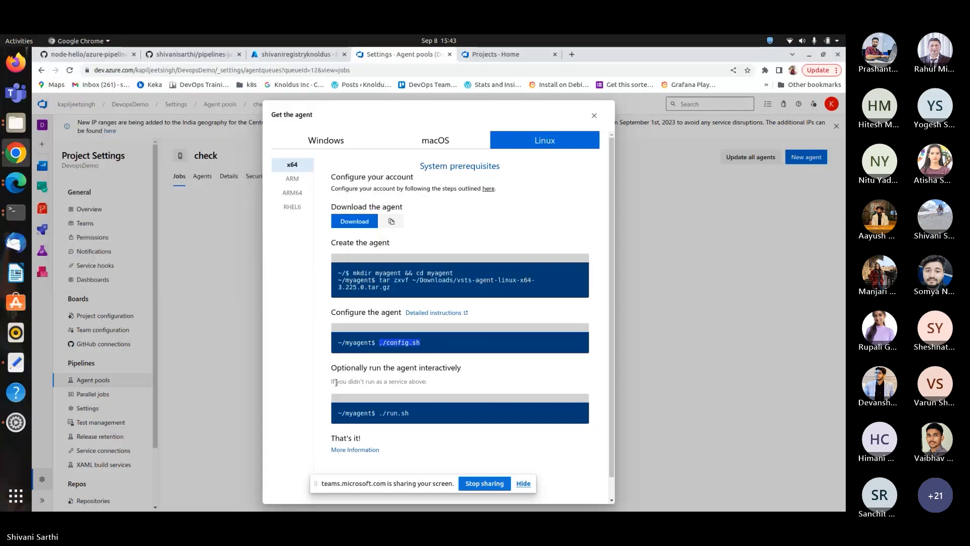
left_click(16, 211)
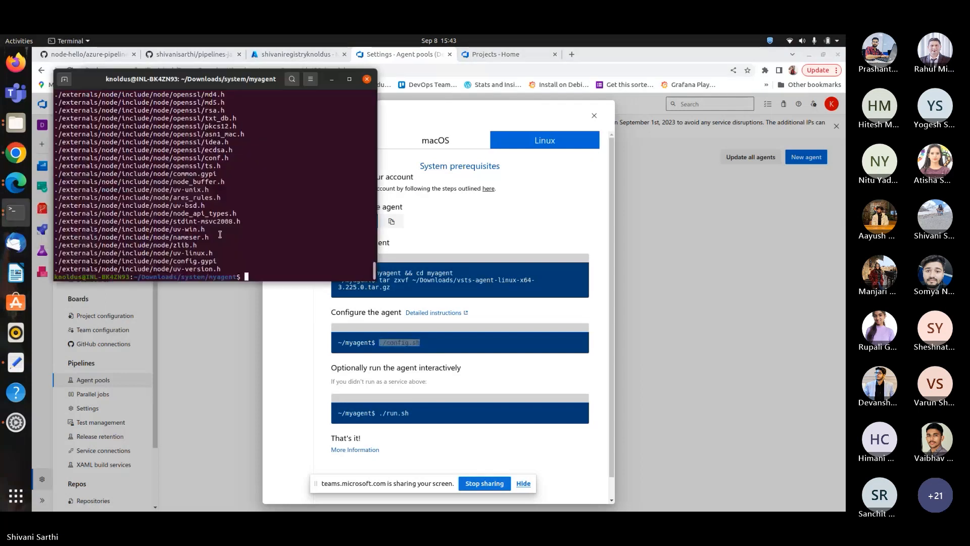
right_click(267, 279)
left_click(288, 306)
key("Return")
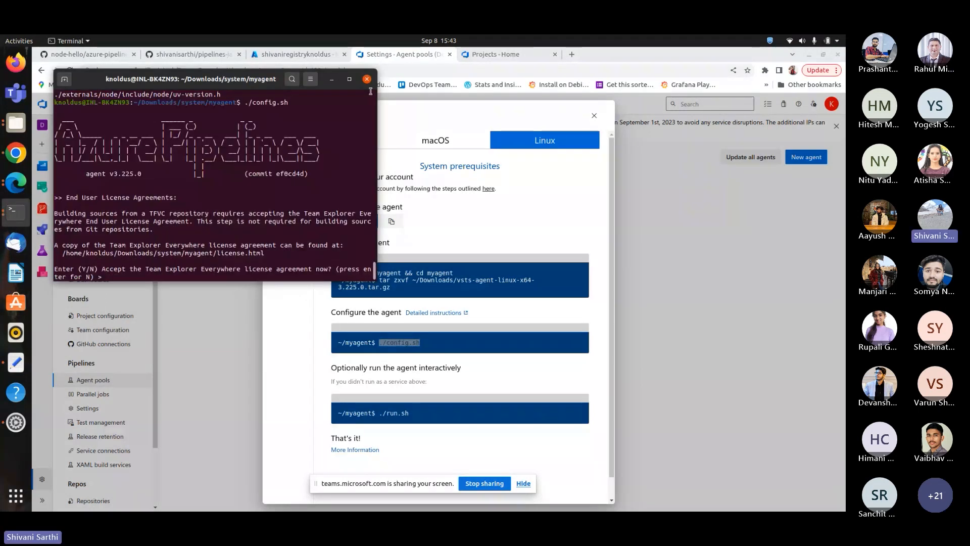
Maximize the terminal and accept the Team Explorer Everywhere license agreement with Y.
left_click(349, 79)
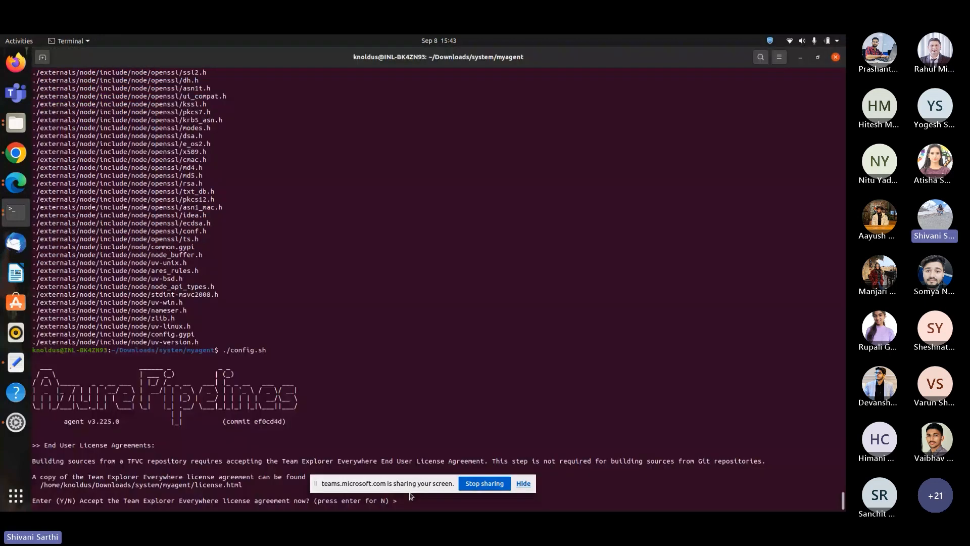
left_click_drag(523, 483, 687, 502)
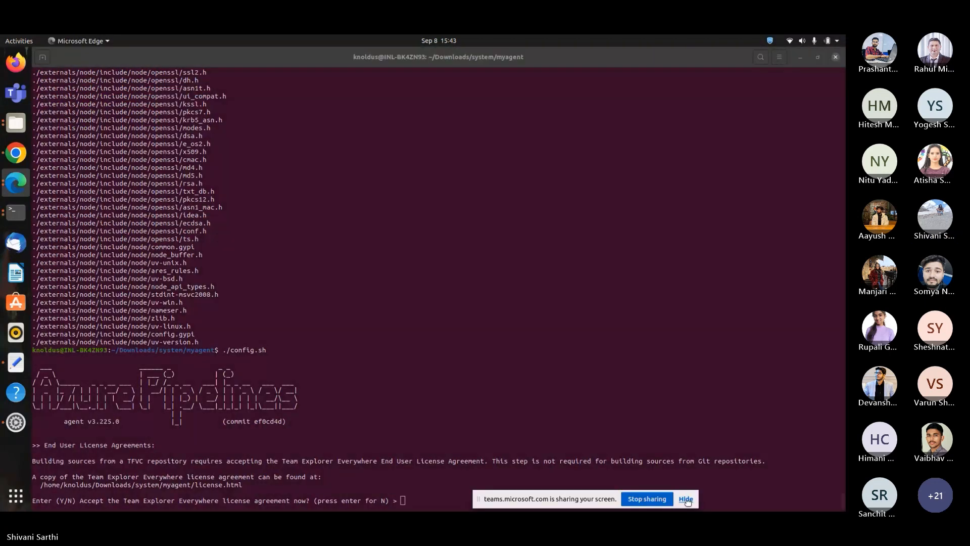
left_click(411, 500)
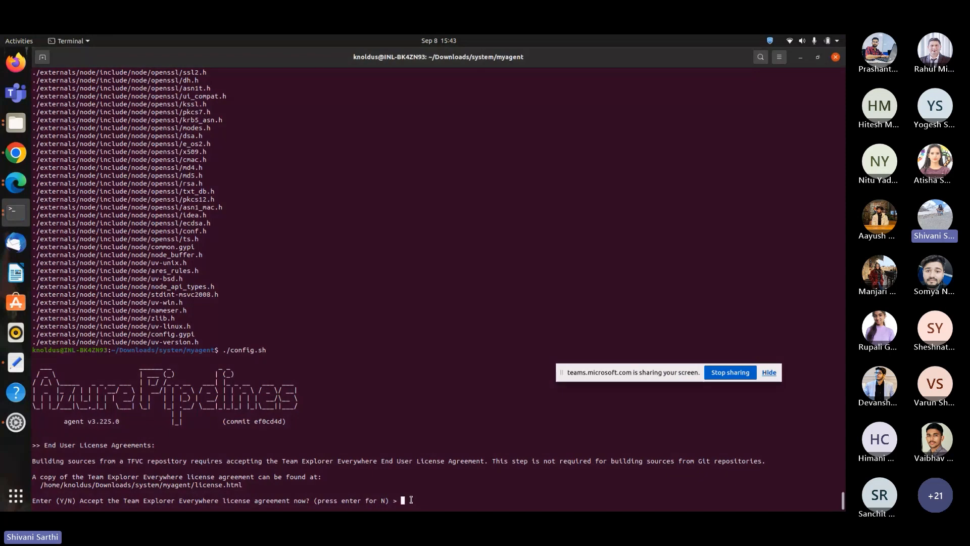
type("Y")
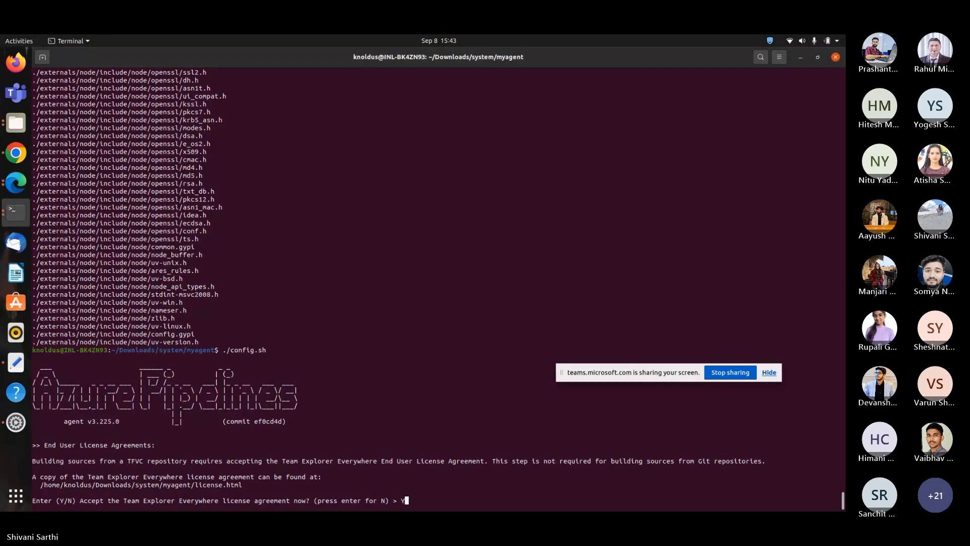
key("Return")
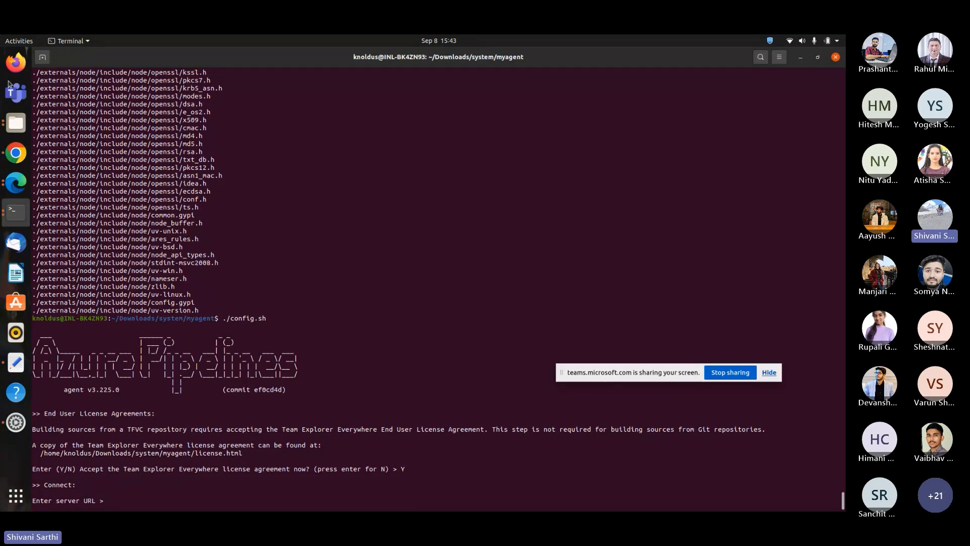
Copy the organization URL, enter it as the server URL, and accept PAT as the authentication type.
left_click(16, 153)
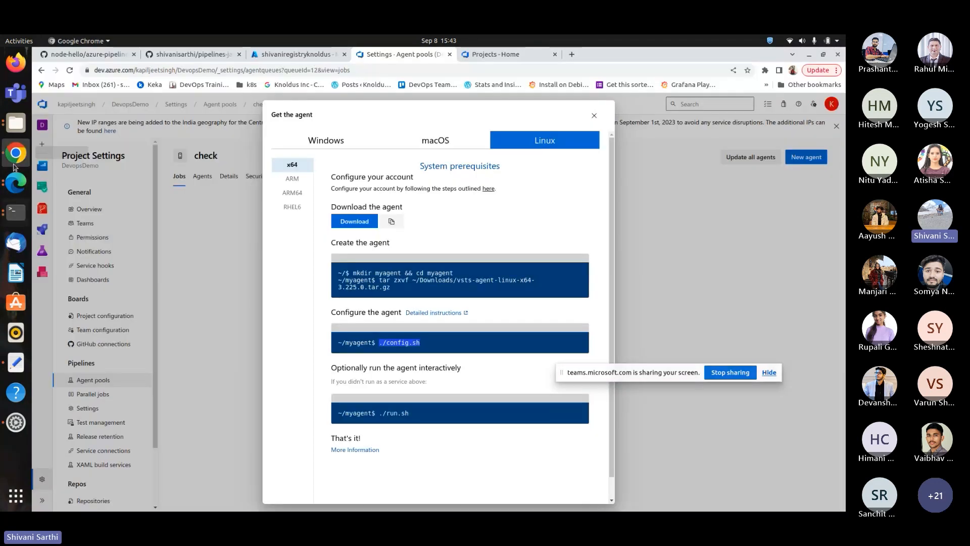
left_click_drag(177, 70, 81, 71)
key("ctrl+c")
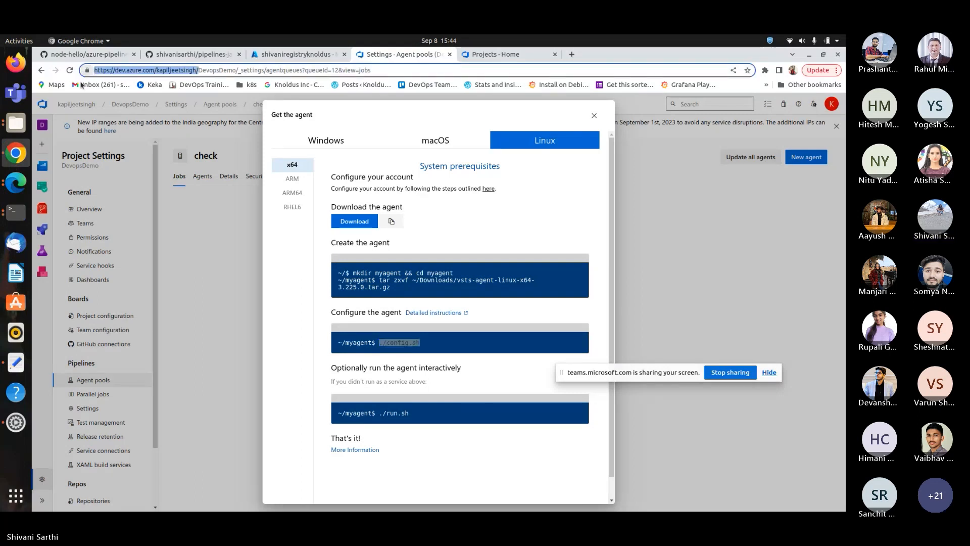
left_click(2, 207)
right_click(128, 413)
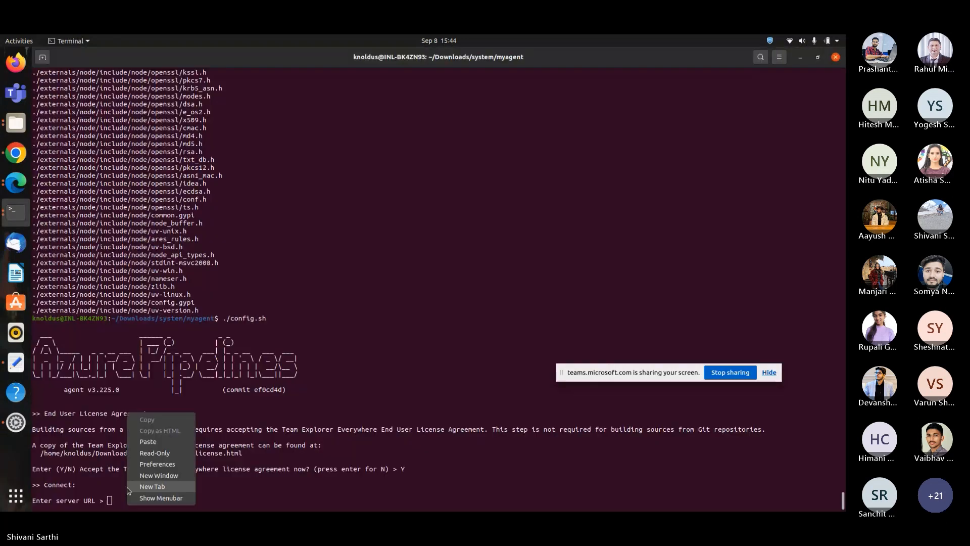
left_click(148, 442)
key("Return")
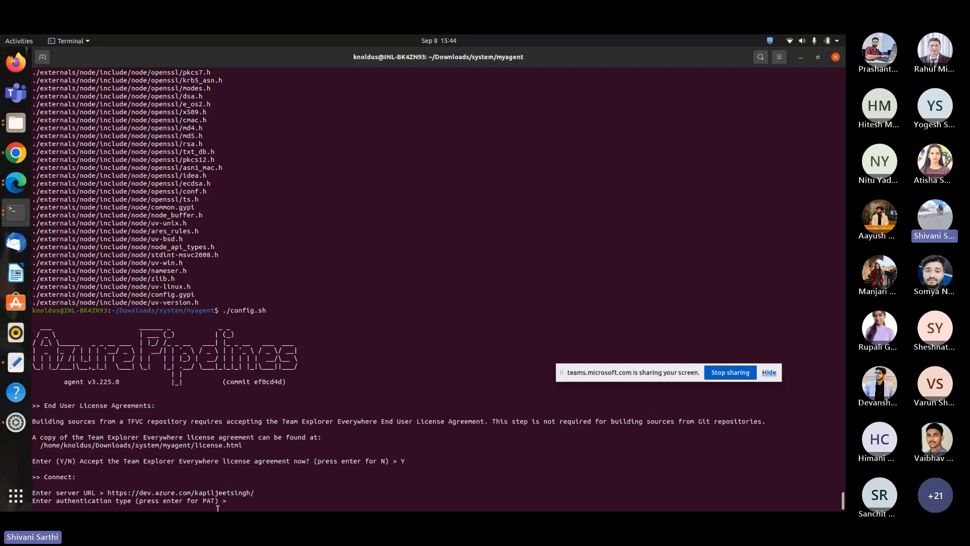
key("Return")
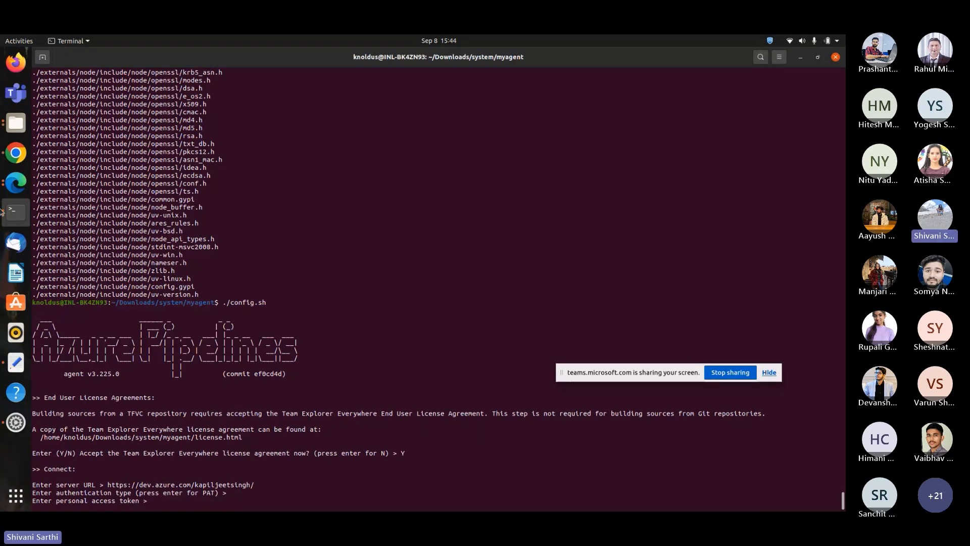
Create a new personal access token named latest for all accessible organizations with full access.
key("alt+Tab")
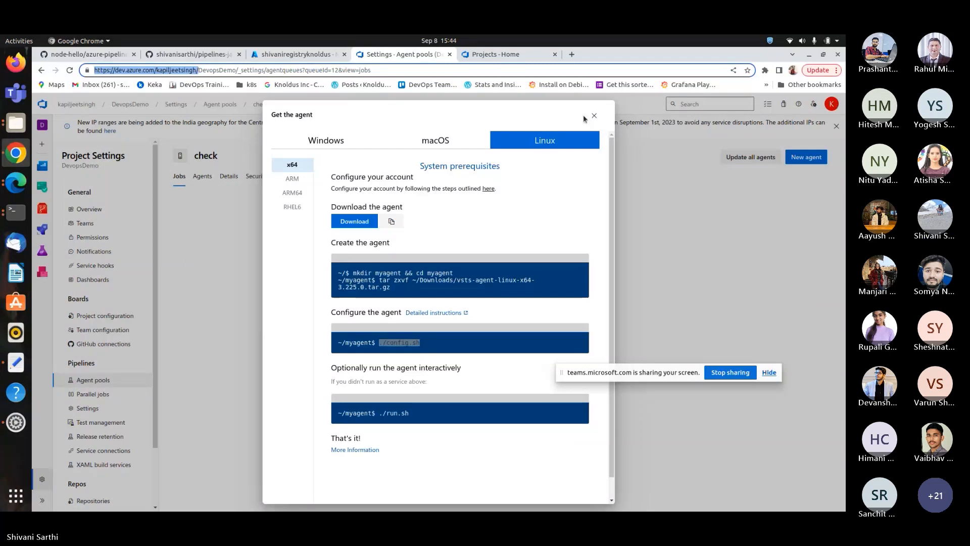
left_click(488, 56)
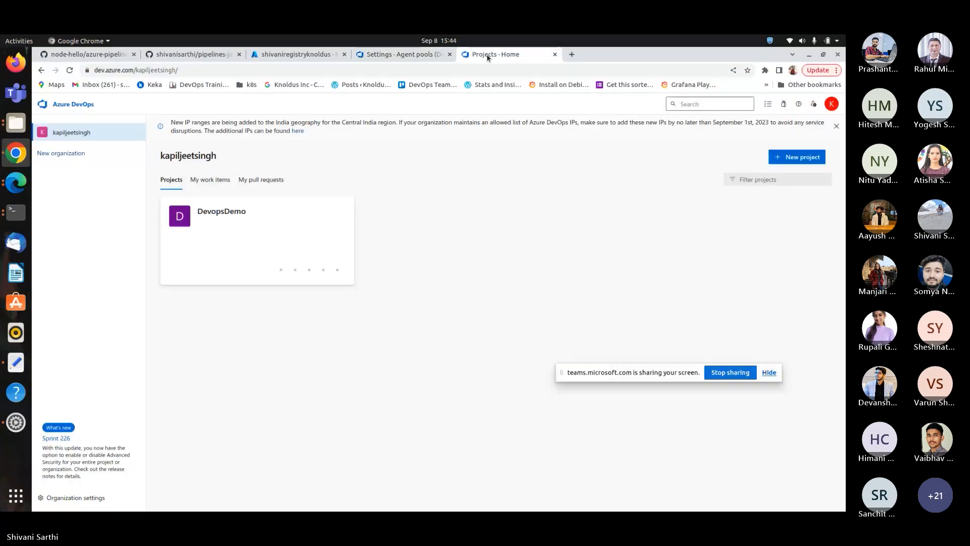
left_click(814, 104)
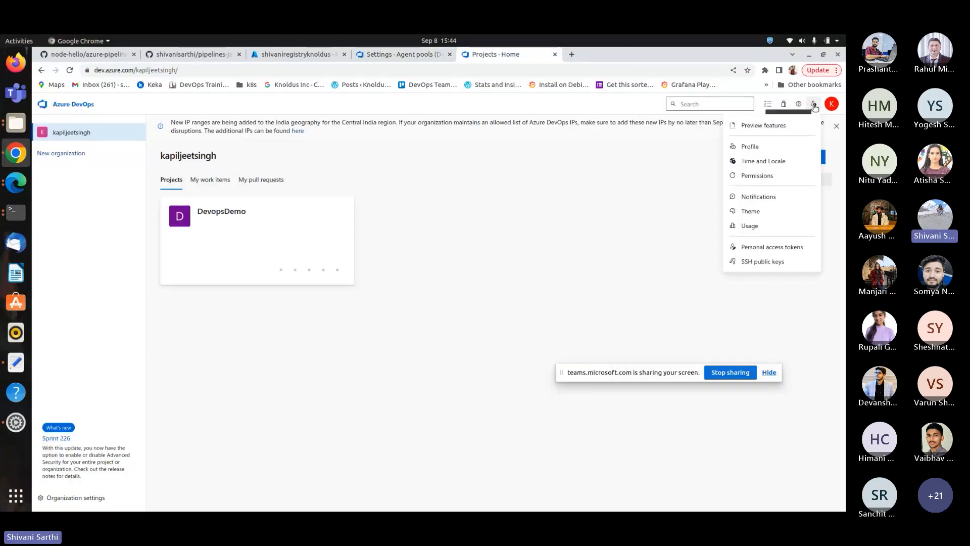
left_click(768, 247)
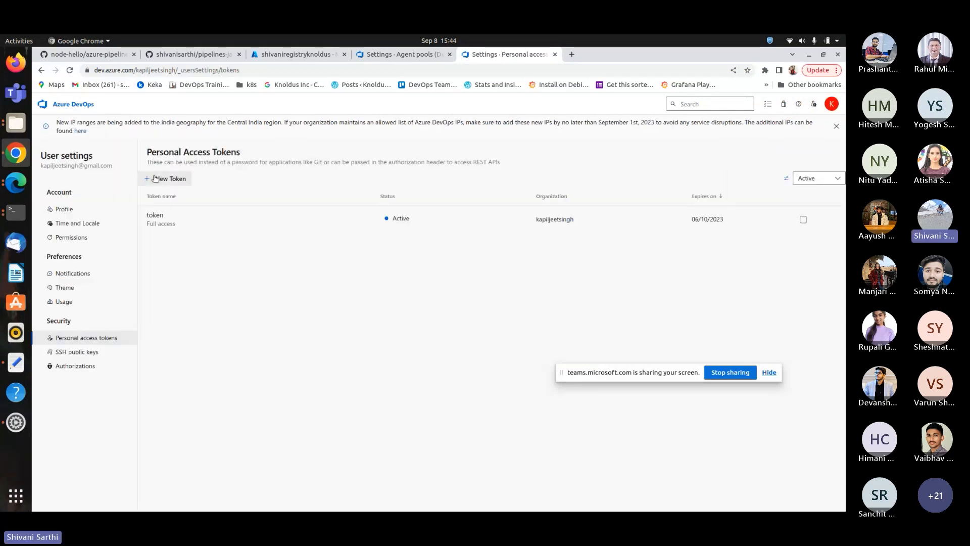
left_click(155, 179)
left_click(596, 150)
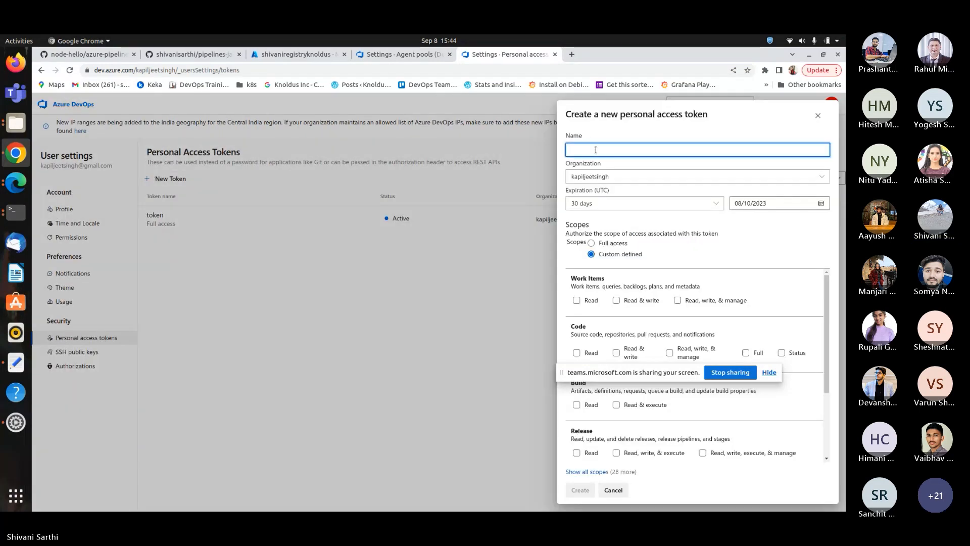
type("latest")
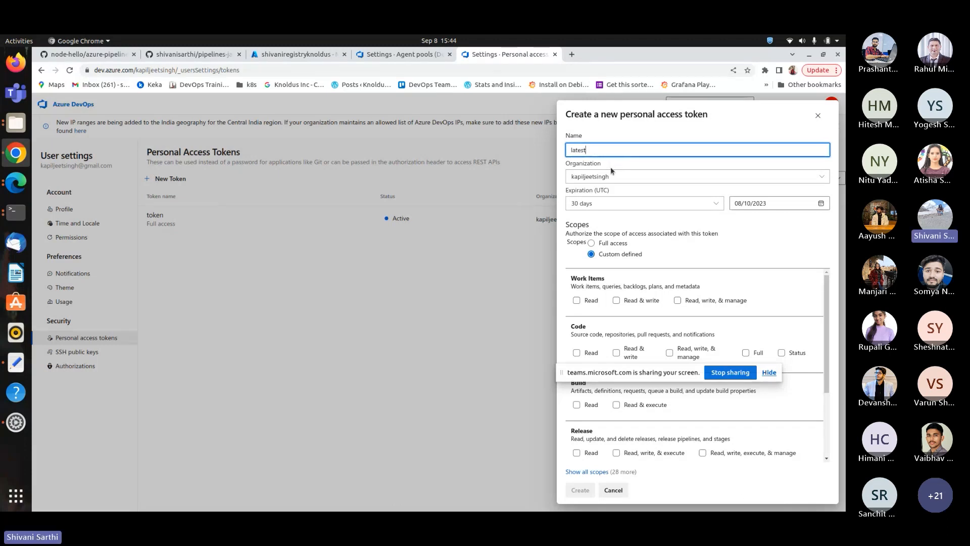
left_click(626, 177)
left_click(627, 208)
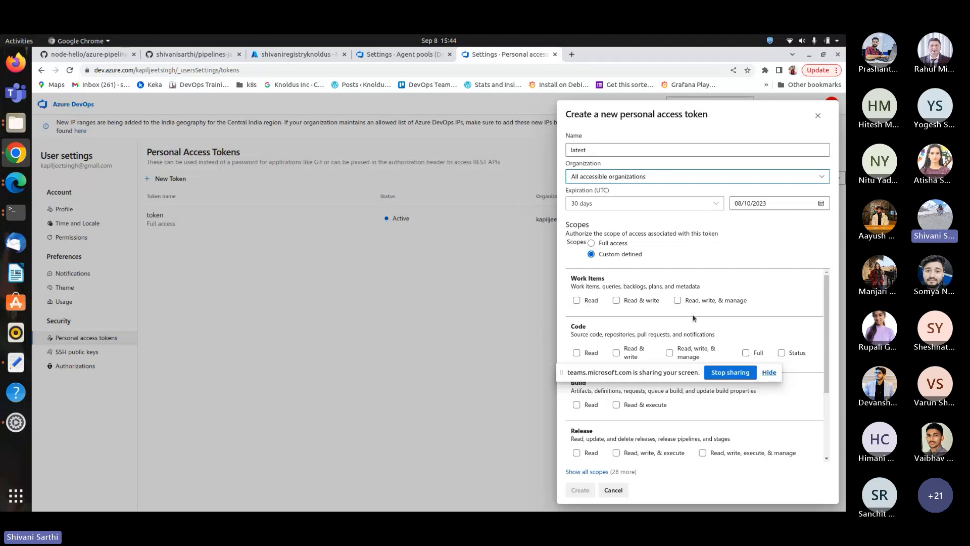
left_click(590, 244)
left_click(580, 490)
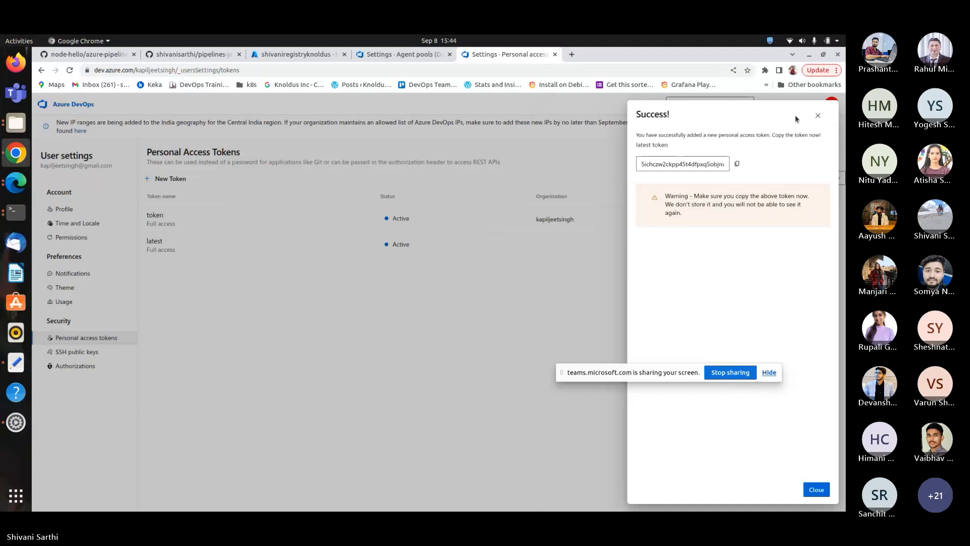
left_click(818, 115)
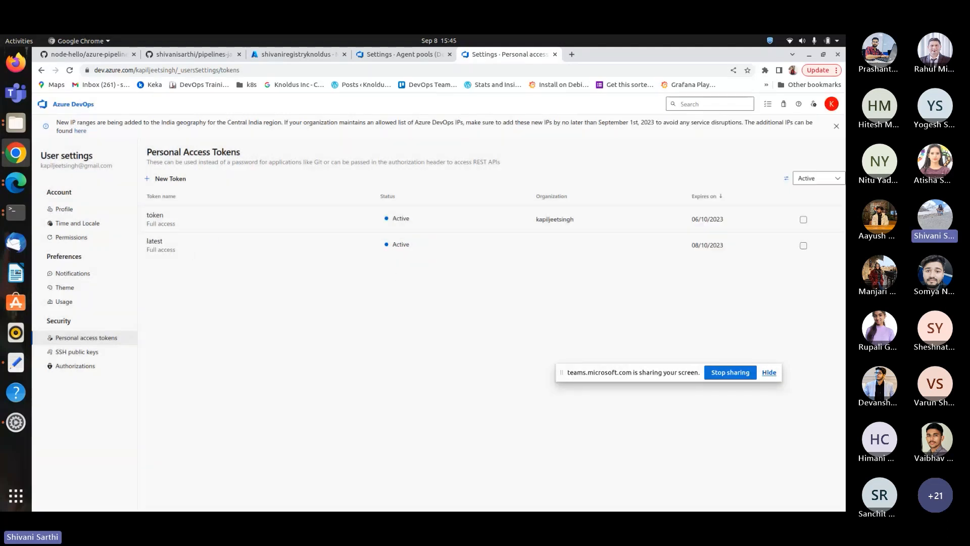
Paste the saved personal access token from the text file into the terminal's token prompt.
left_click(164, 213)
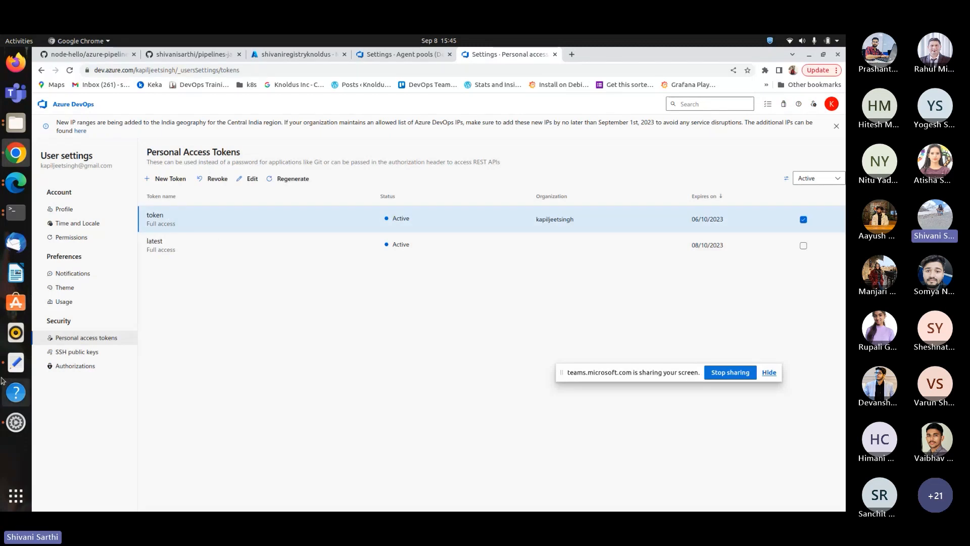
left_click(16, 362)
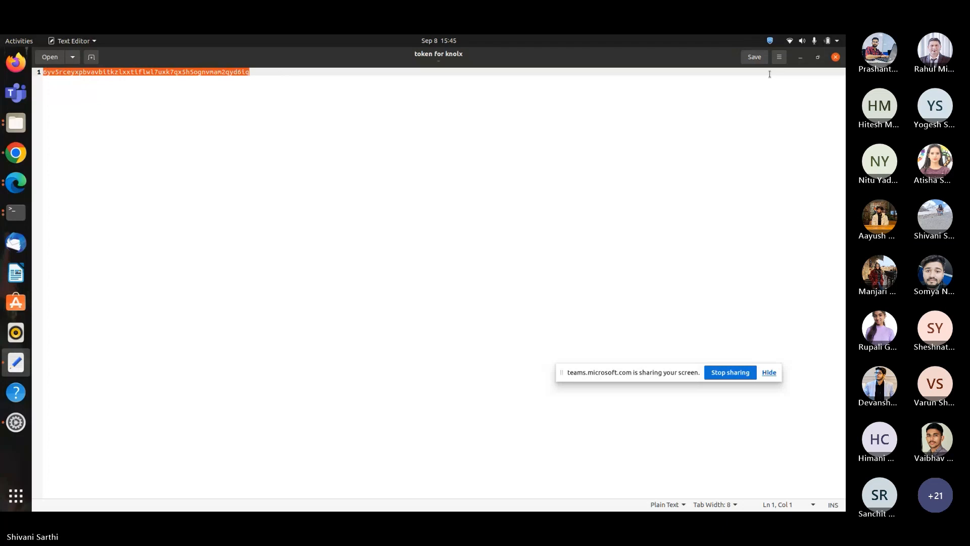
left_click(801, 58)
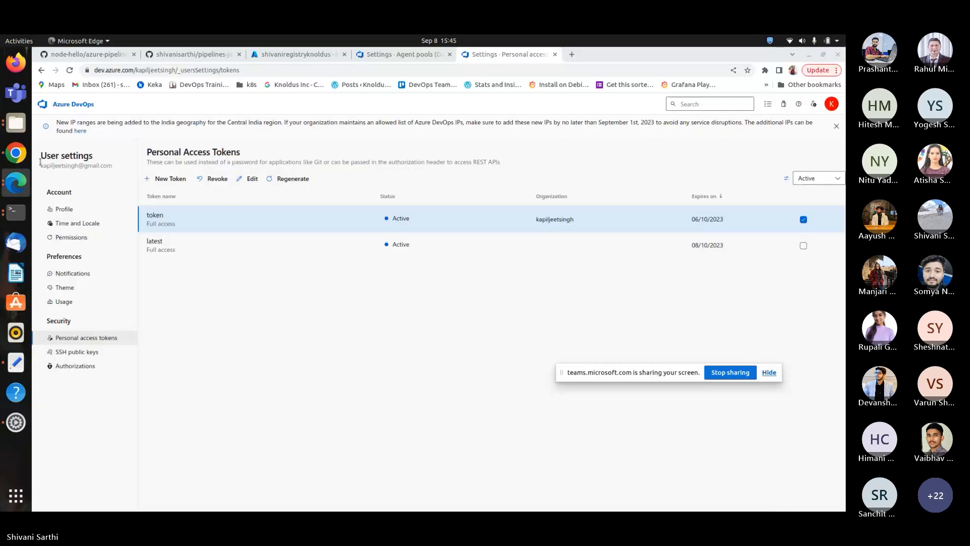
left_click(11, 216)
right_click(157, 505)
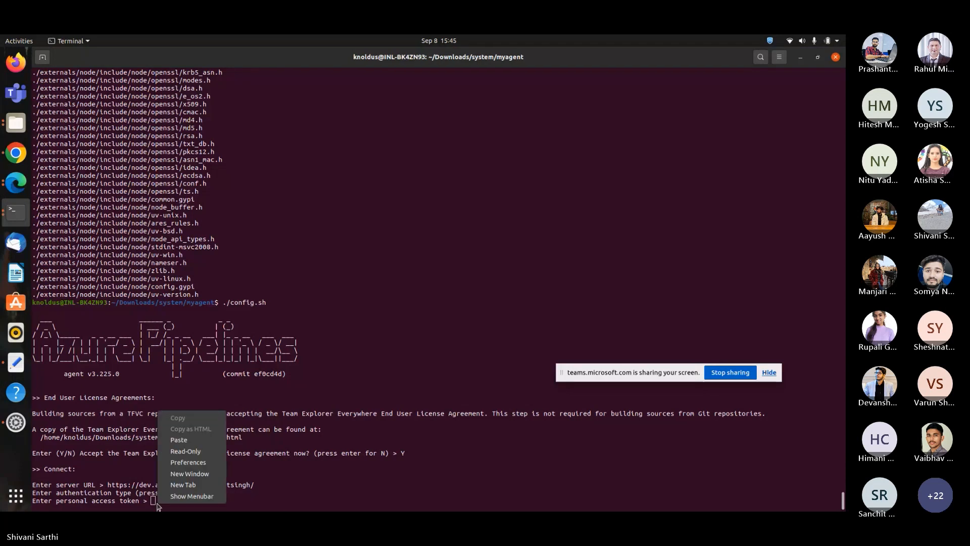
left_click(179, 440)
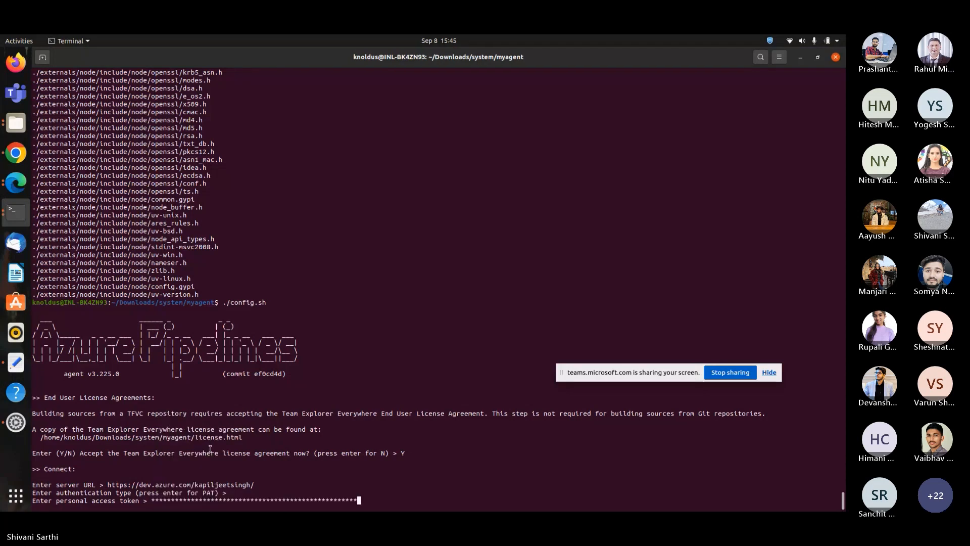
key("Return")
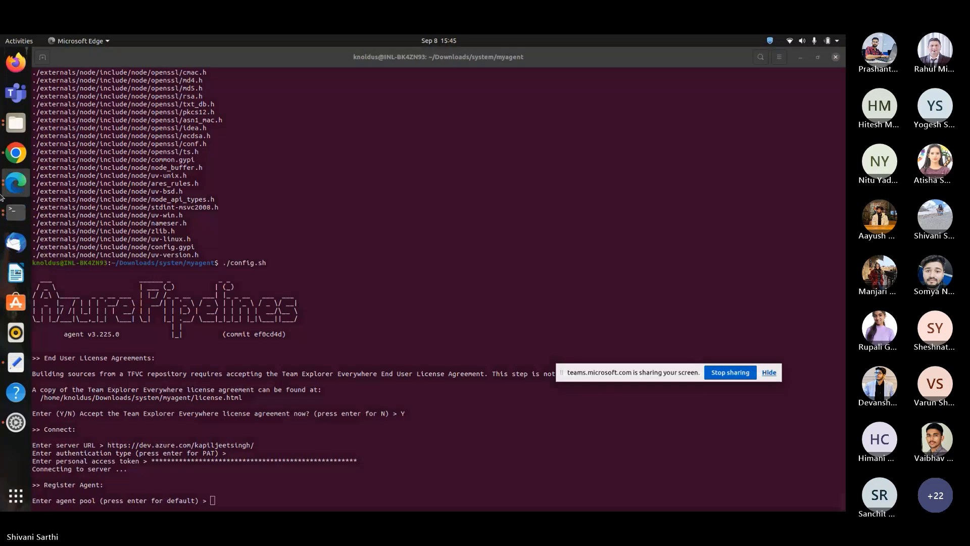
Enter check as the agent pool name in the configuration prompt.
left_click(16, 153)
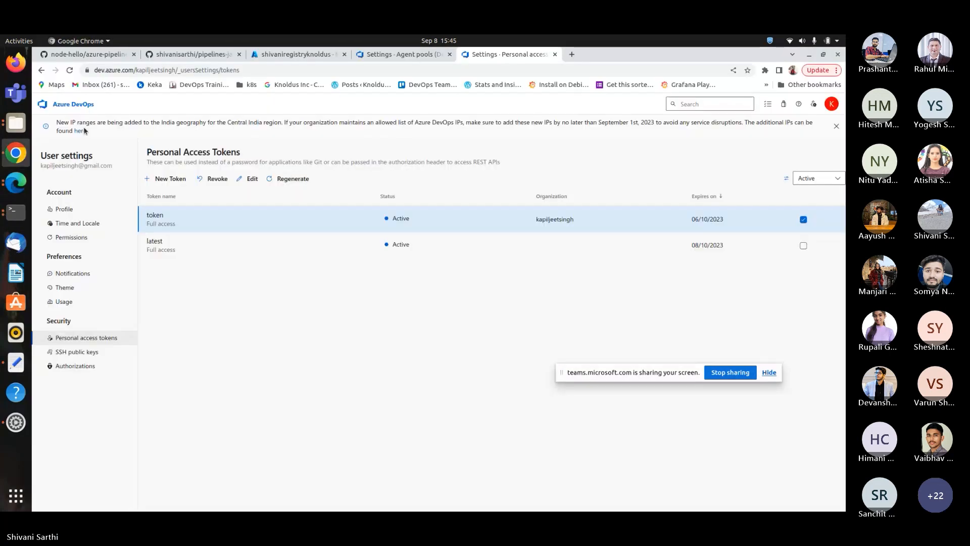
left_click(421, 58)
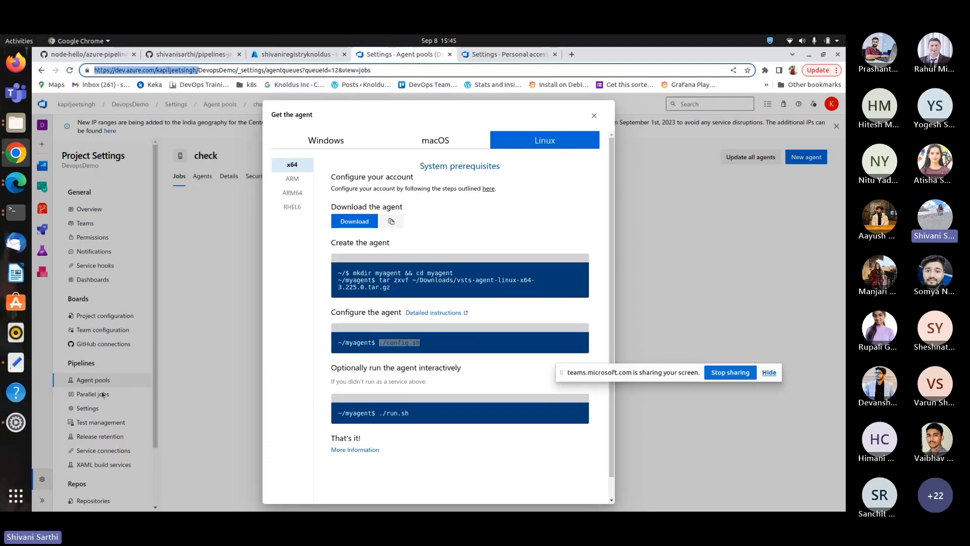
left_click(9, 211)
type("che")
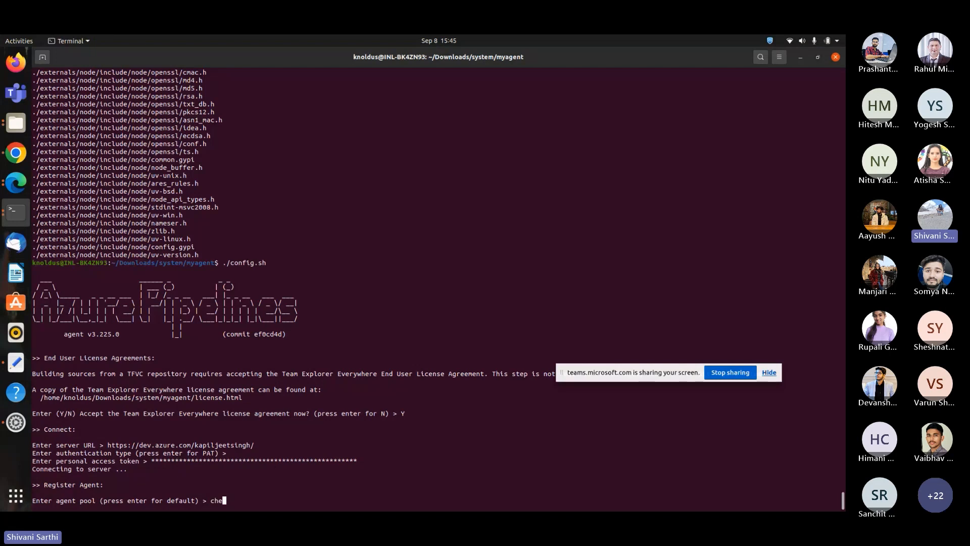
type("ck")
key("Return")
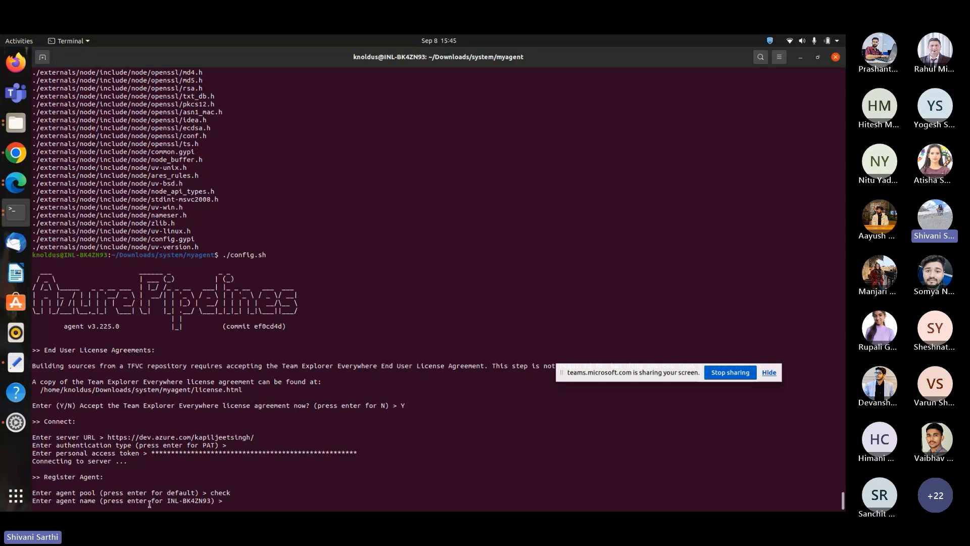
Decline replacing the existing agent, name the new agent newagent, and accept the default work folder.
key("Return")
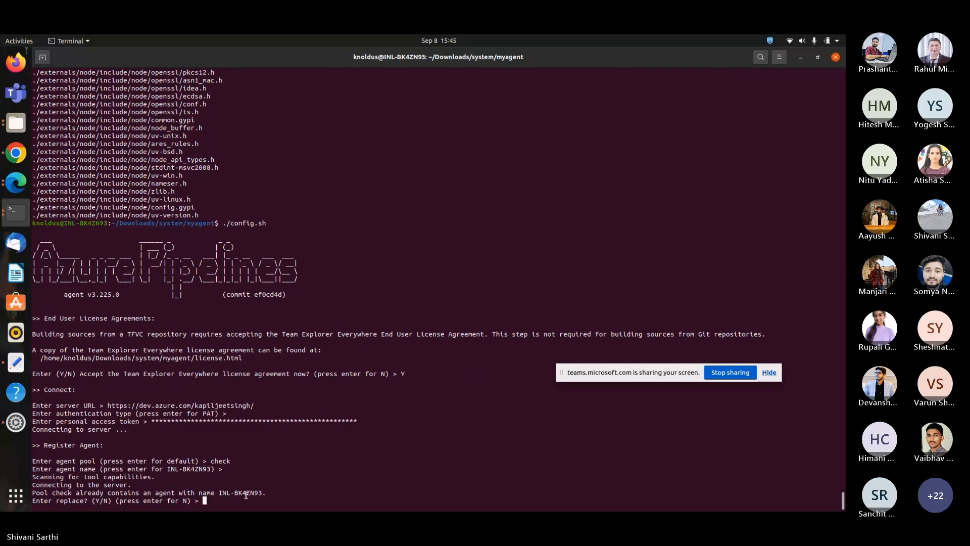
type("N")
key("Return")
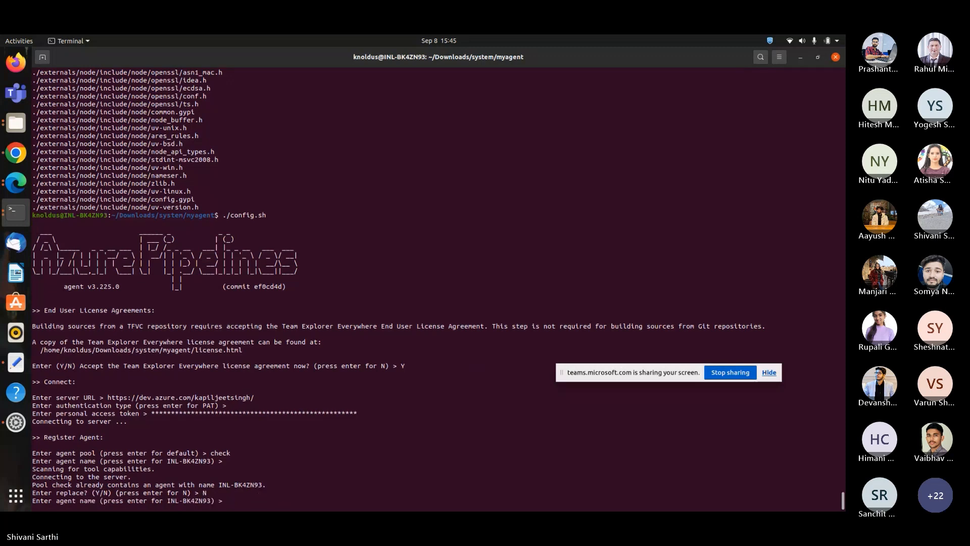
type("newag")
type("ent")
key("Return")
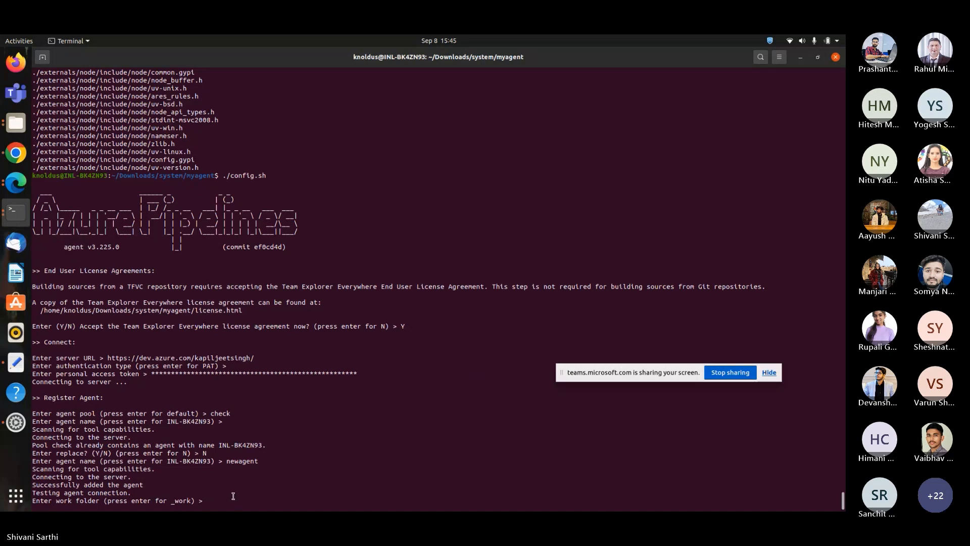
key("Return")
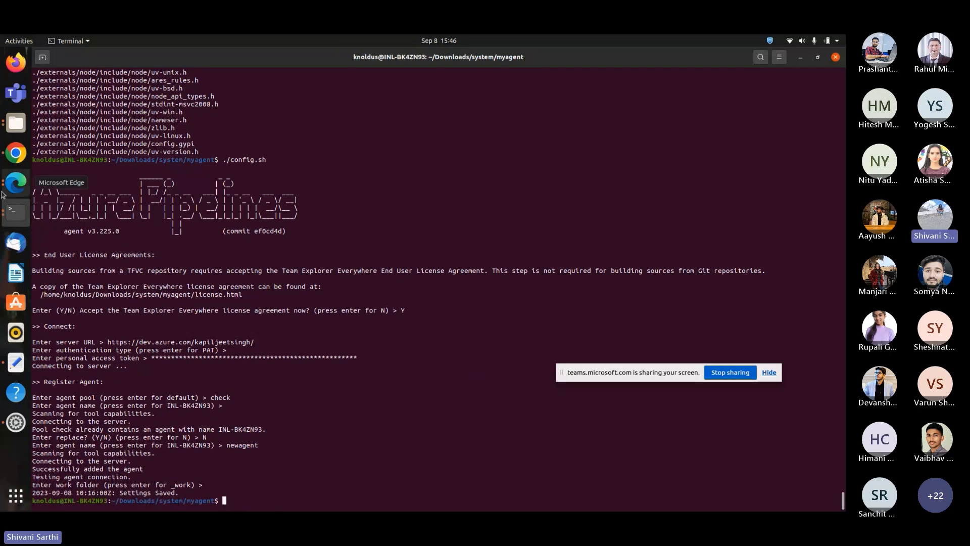
Try to run the ./run.sh command copied from the agent setup dialog in the terminal.
left_click(16, 152)
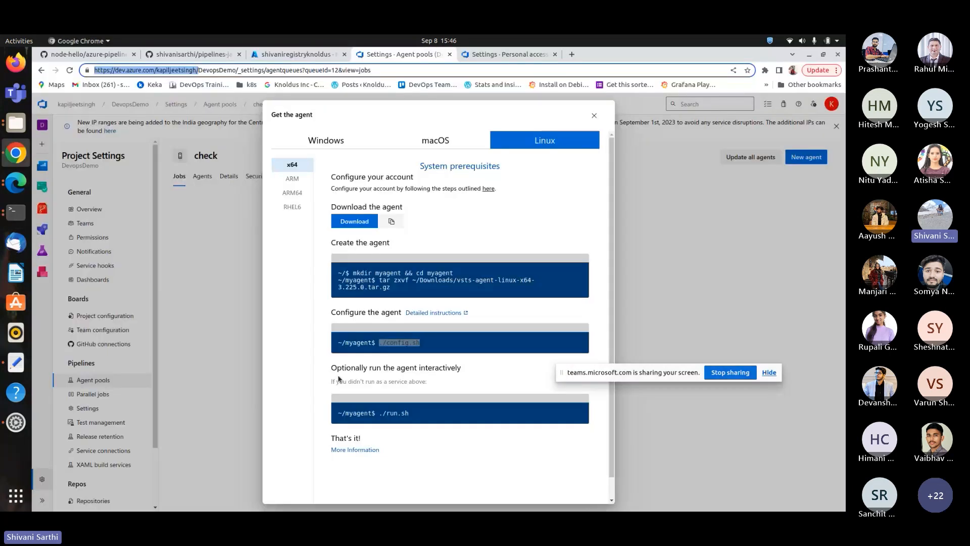
left_click(339, 379)
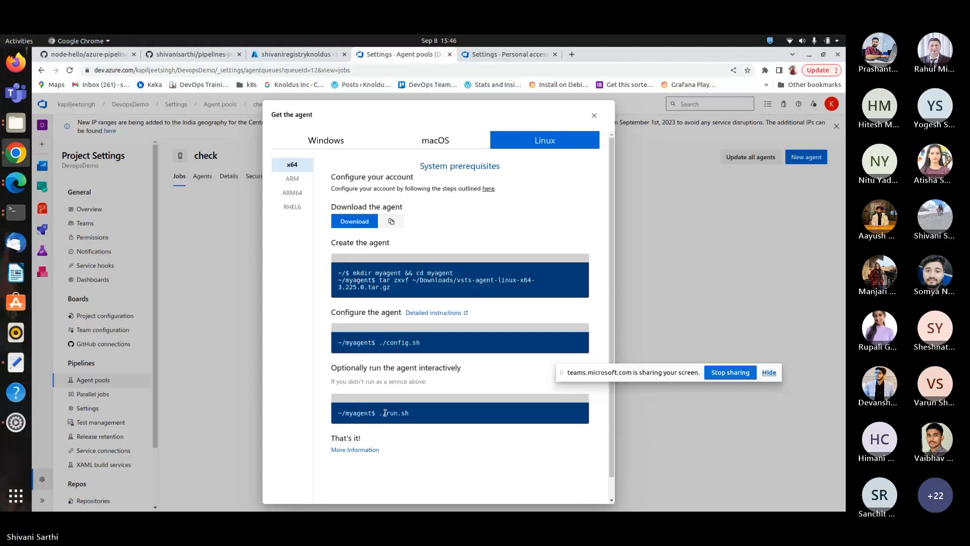
left_click_drag(384, 413, 409, 412)
key("ctrl+c")
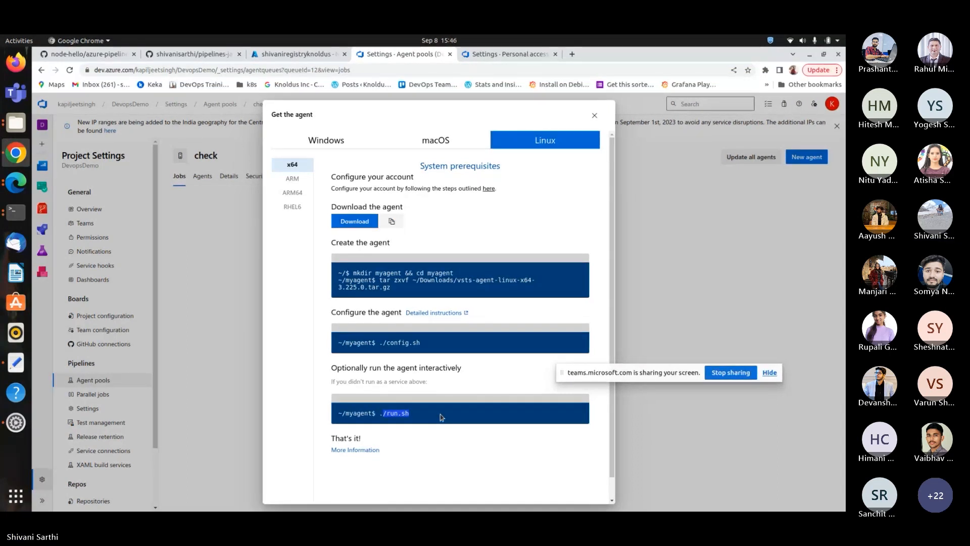
key("alt+Tab")
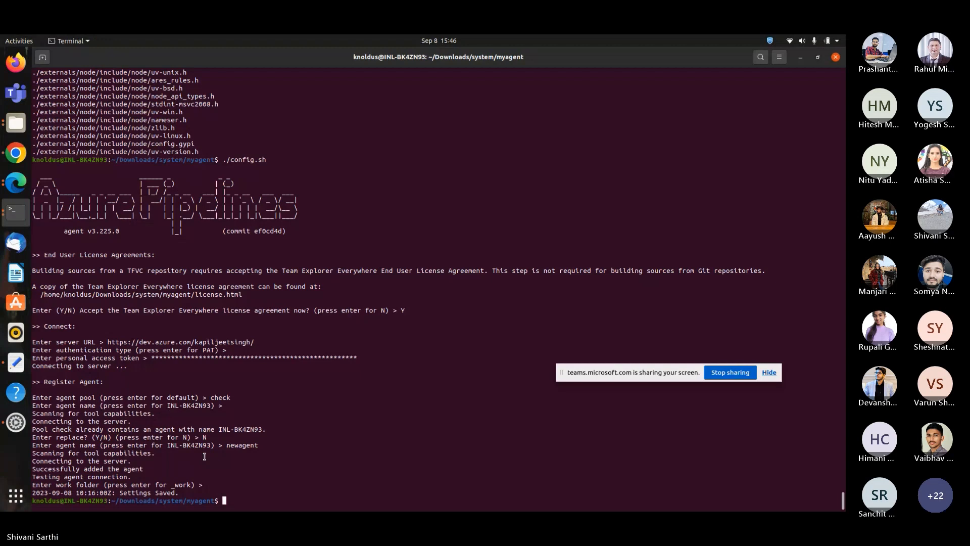
right_click(255, 415)
left_click(275, 443)
key("Return")
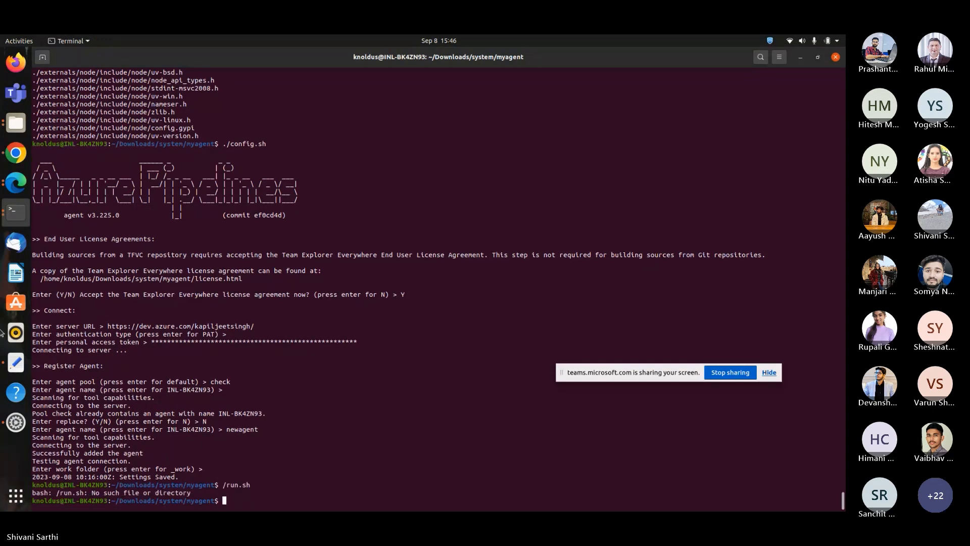
Copy the ./run.sh command from the agent setup dialog and run it in the terminal to start the agent.
left_click(4, 161)
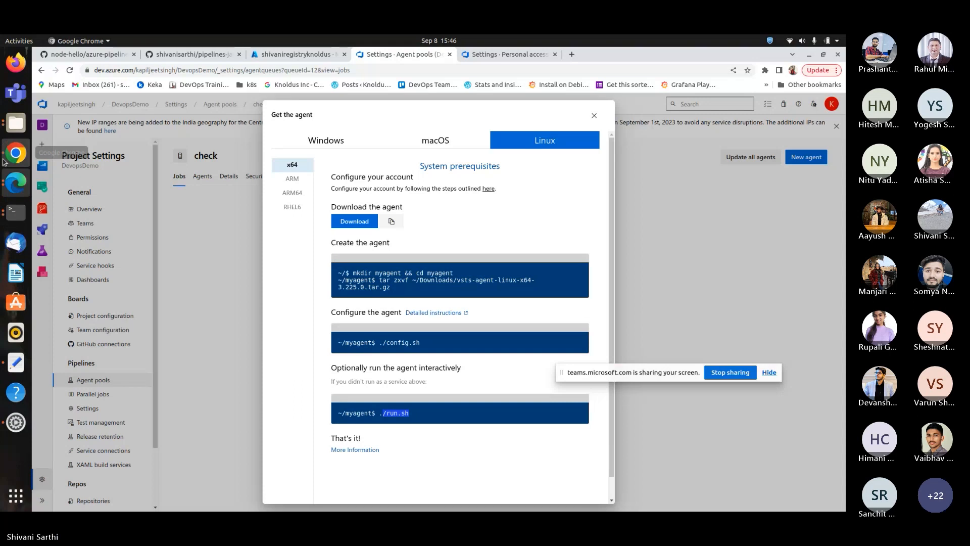
left_click_drag(373, 410, 376, 411)
key("ctrl+c")
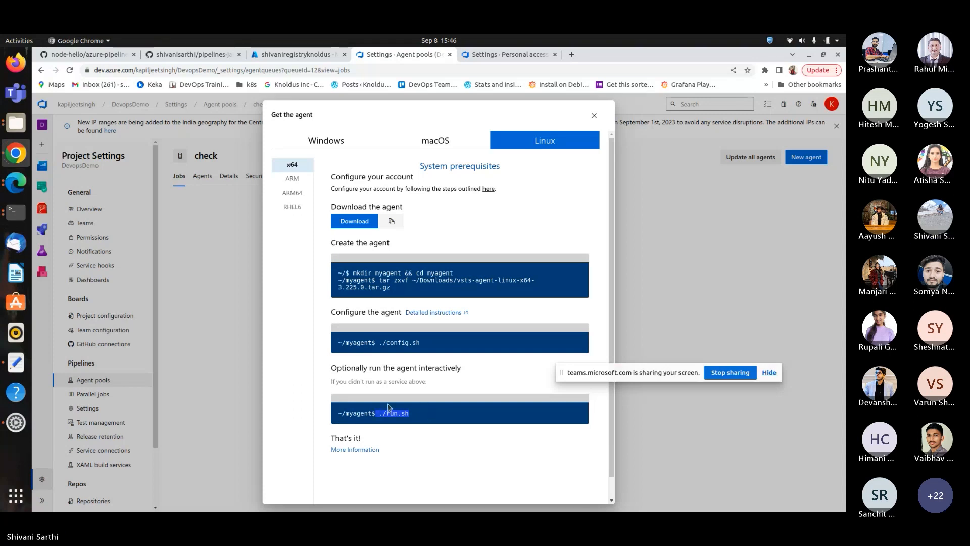
left_click(16, 211)
right_click(281, 411)
left_click(297, 435)
key("Return")
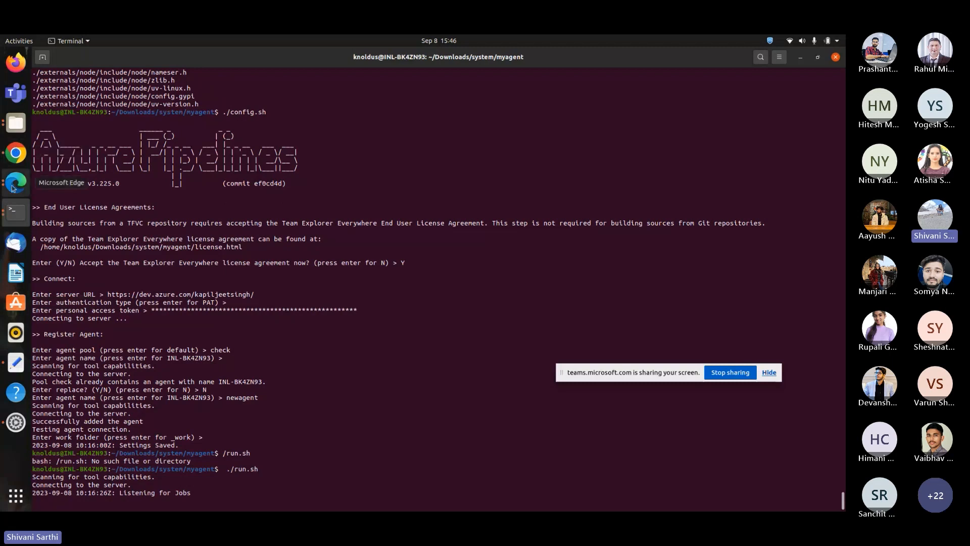
Close the agent dialog, reload the check pool page and open its Agents list.
left_click(18, 159)
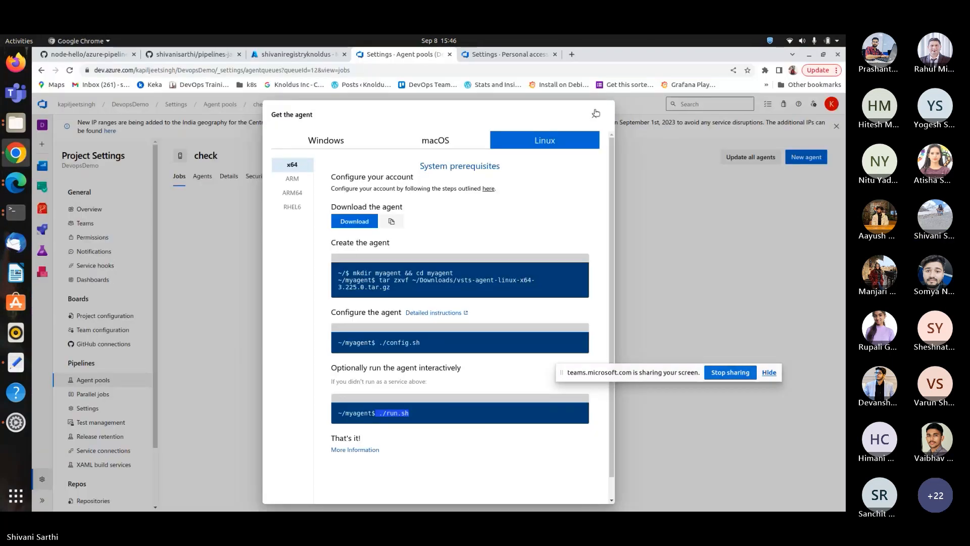
left_click(180, 199)
right_click(227, 228)
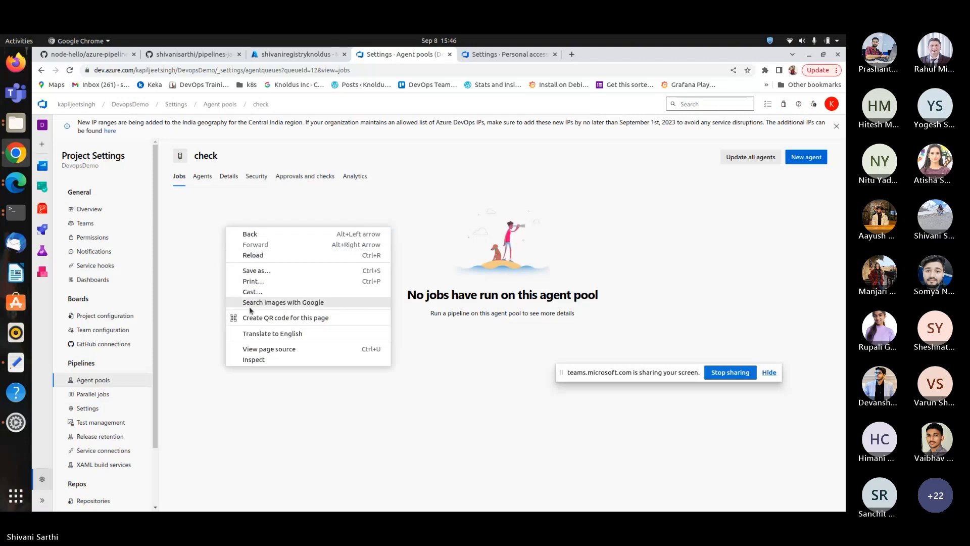
left_click(258, 254)
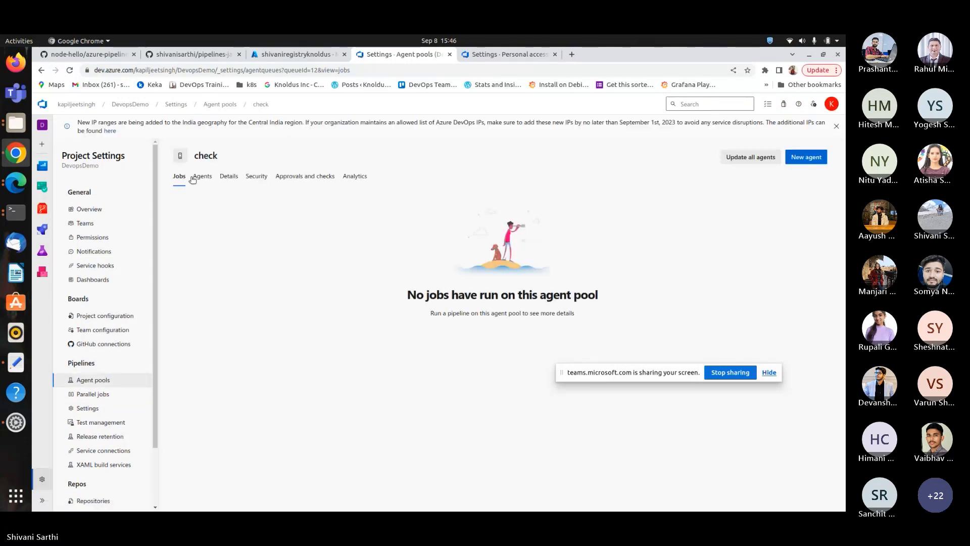
left_click(201, 177)
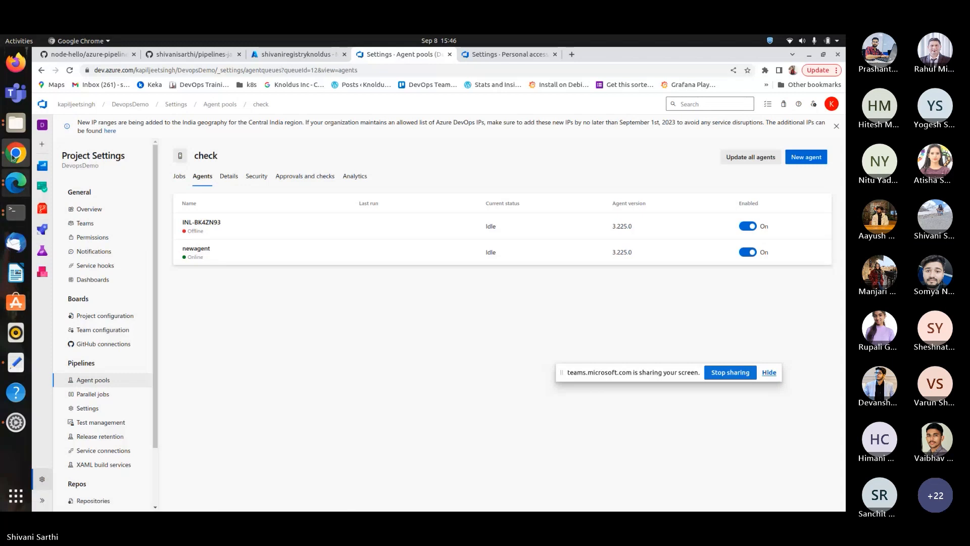
Suspend the running newagent process in the terminal.
left_click(20, 211)
key("ctrl+z")
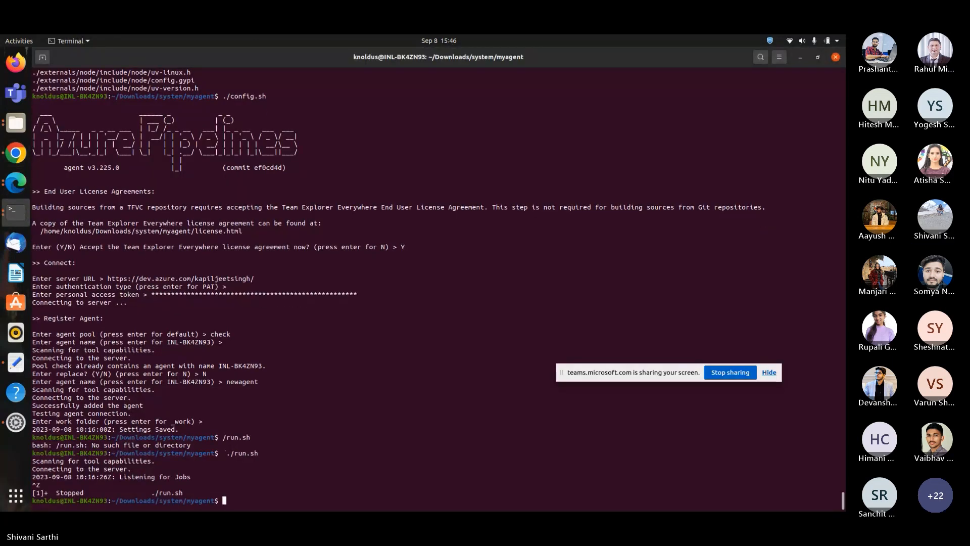
Switch to the other terminal window running the original agent and reload the check pool's Agents page.
left_click(16, 211)
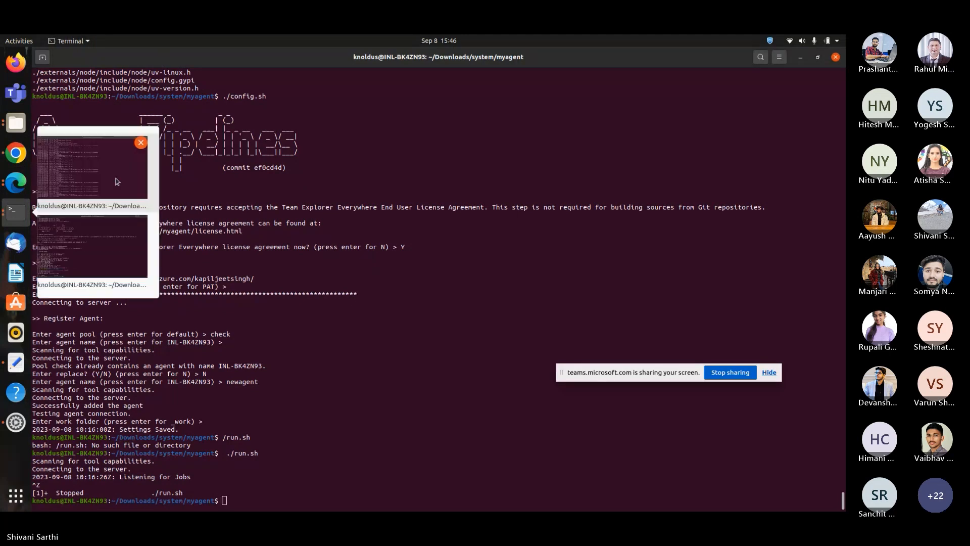
left_click(116, 180)
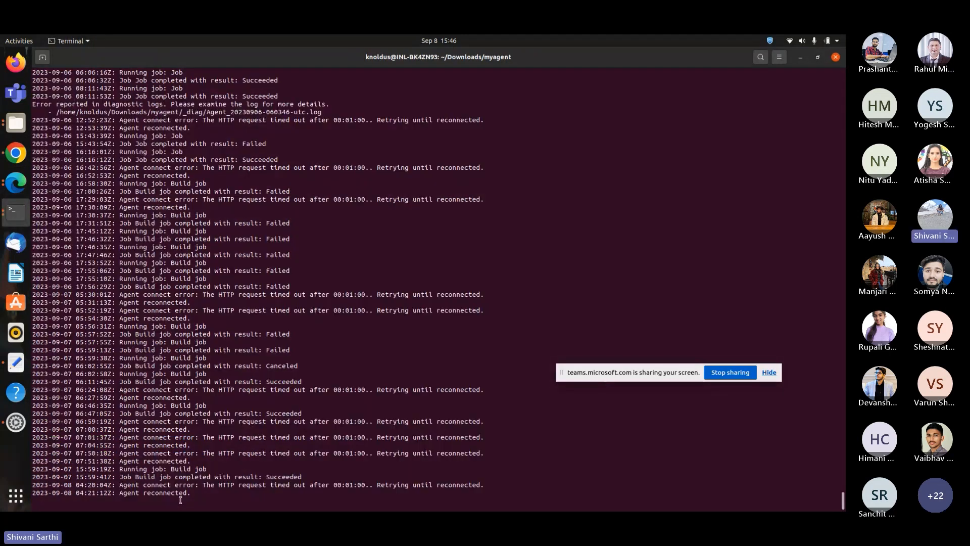
left_click(9, 158)
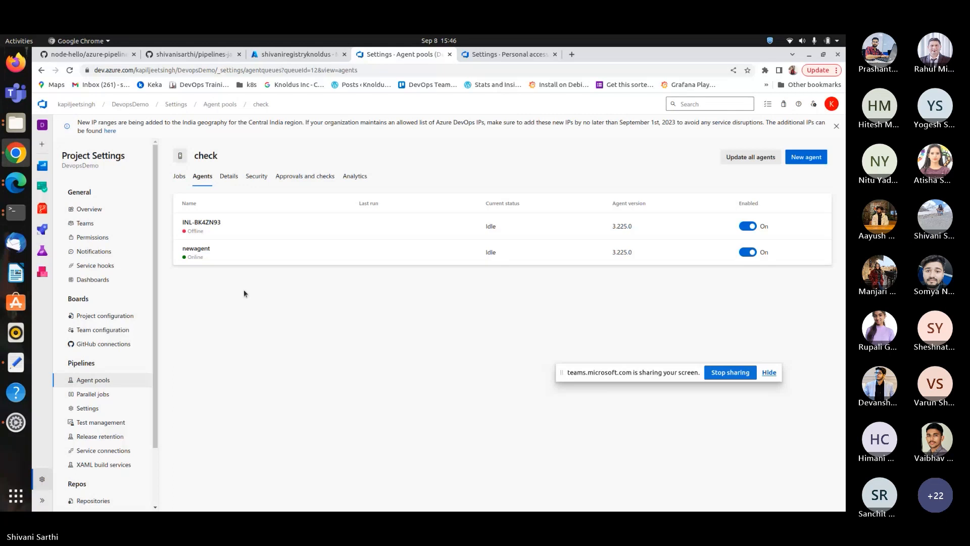
key("F5")
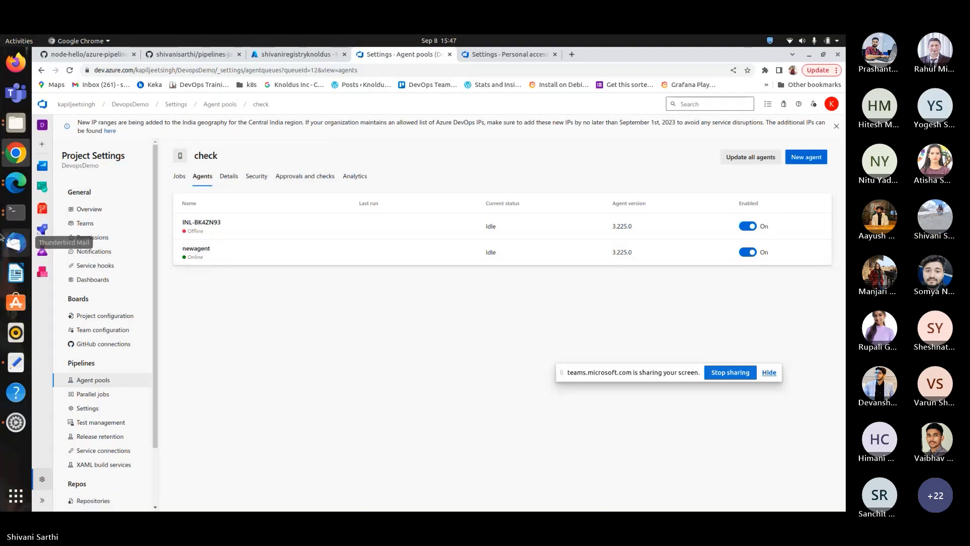
Suspend the original agent in the myagent terminal and rerun ./run.sh there.
left_click(13, 212)
key("ctrl+z")
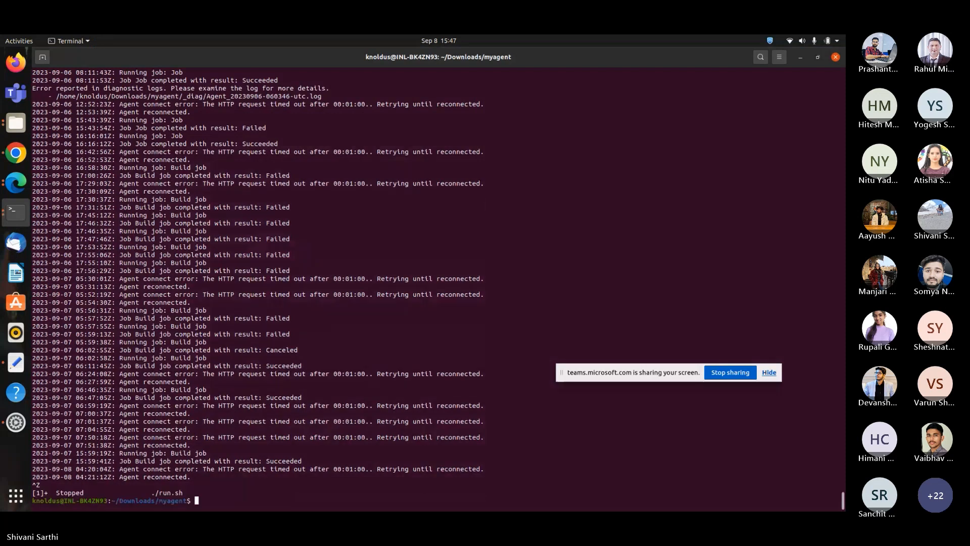
key("Up")
key("Return")
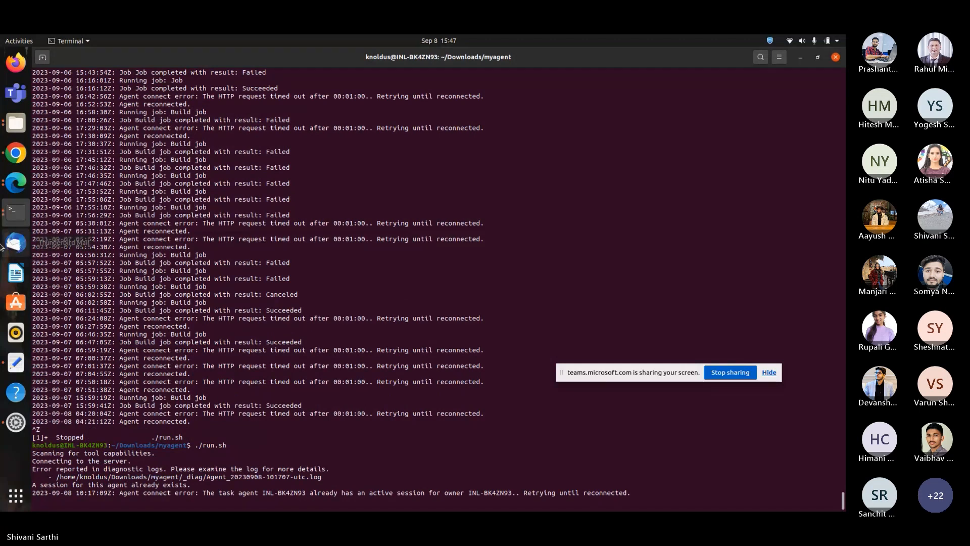
Go back to the agent pools list and open the LocalAgentPool pool's Agents list.
left_click(16, 211)
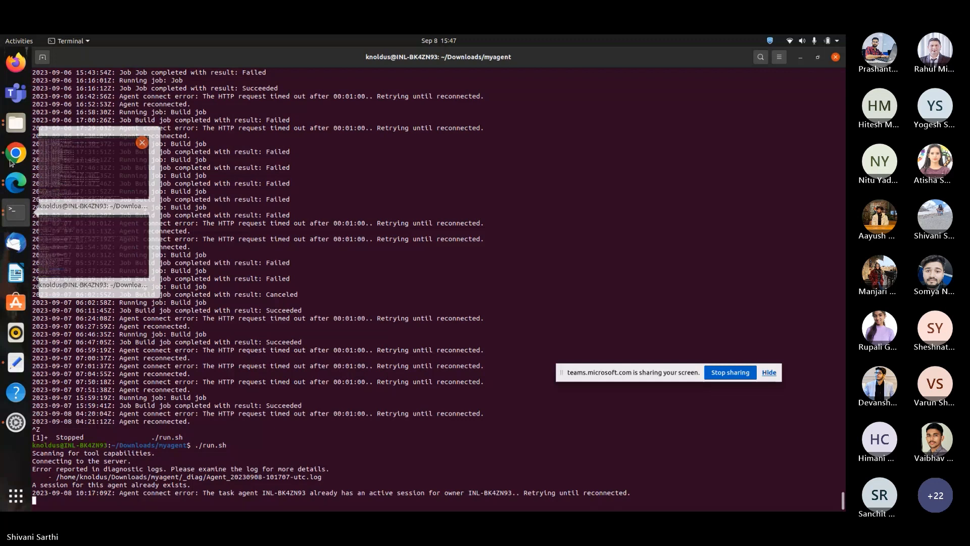
left_click(2, 181)
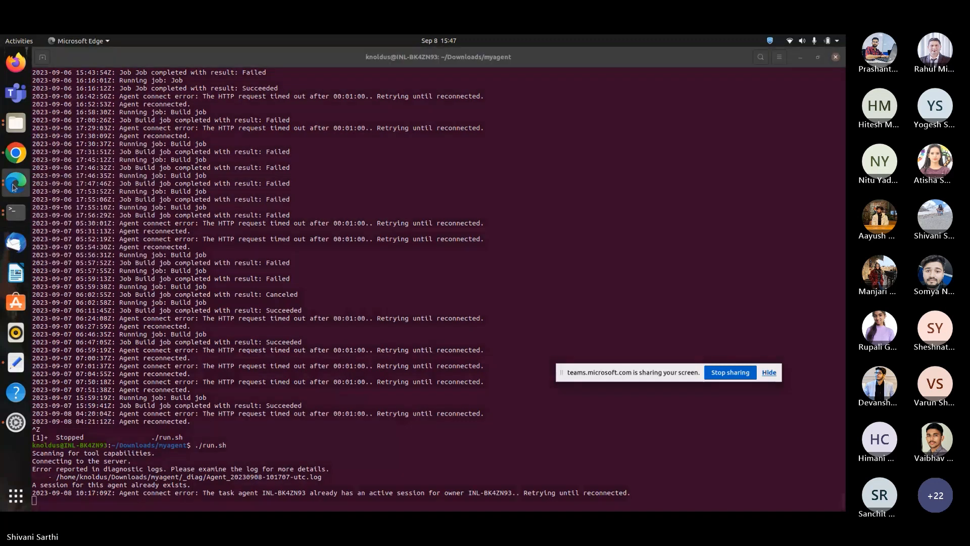
left_click(16, 153)
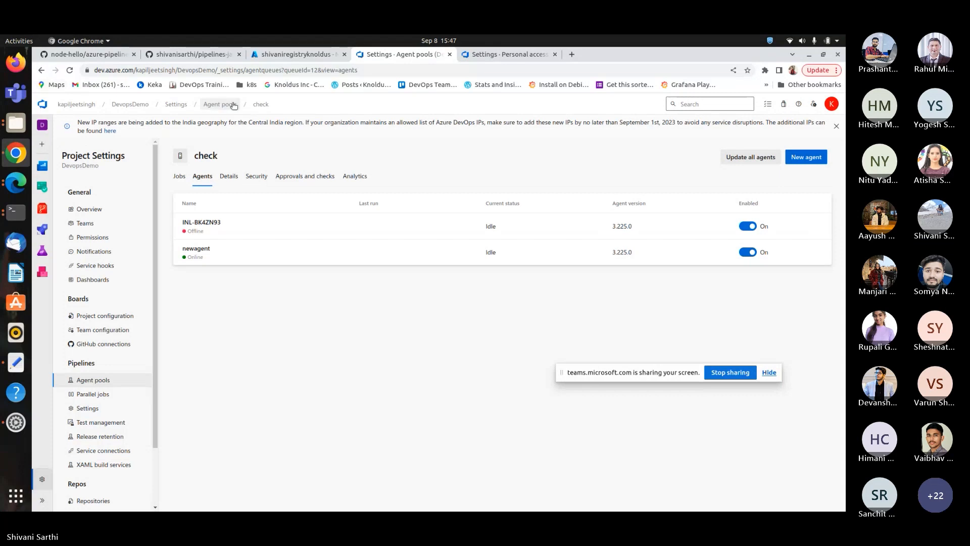
left_click(220, 105)
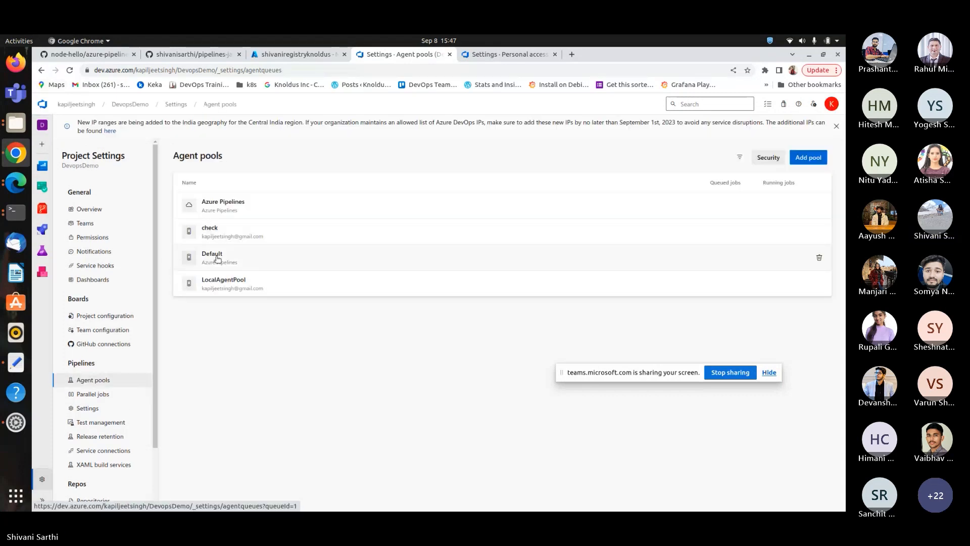
left_click(245, 280)
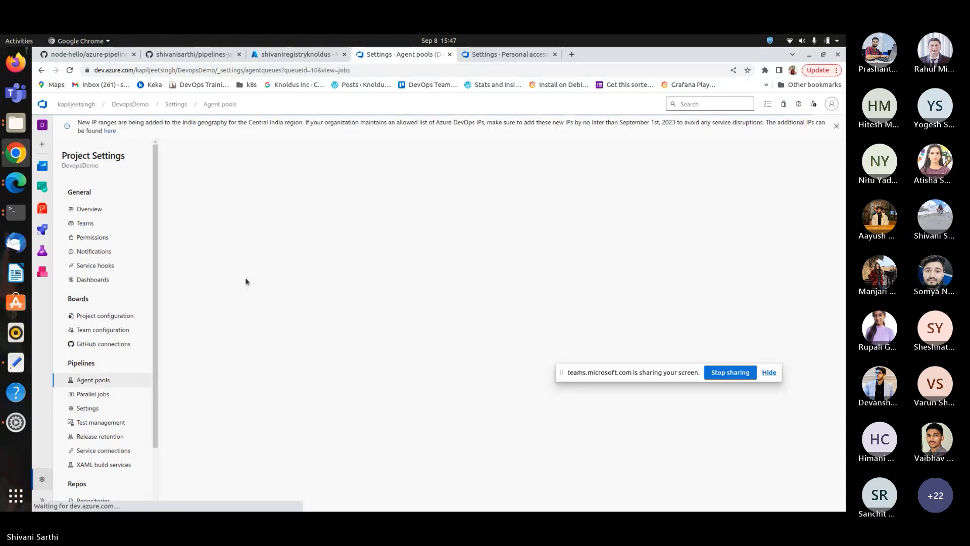
left_click(202, 175)
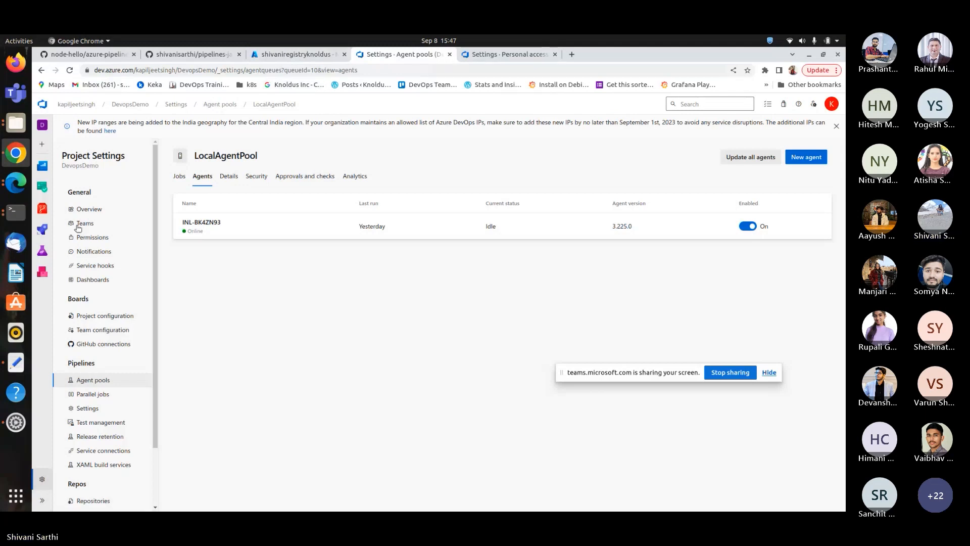
Open the project's Pipelines page.
left_click(297, 54)
left_click(393, 53)
mouse_move(42, 229)
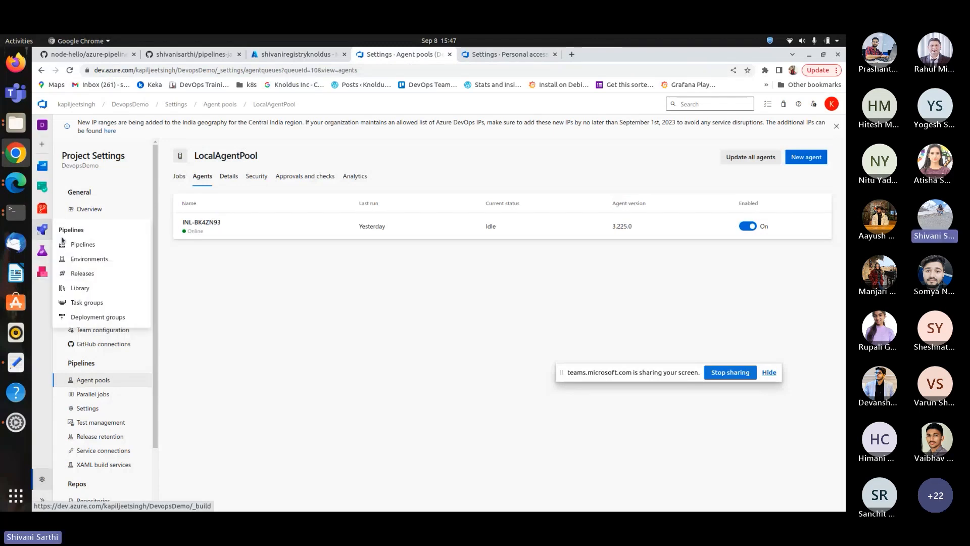
left_click(83, 244)
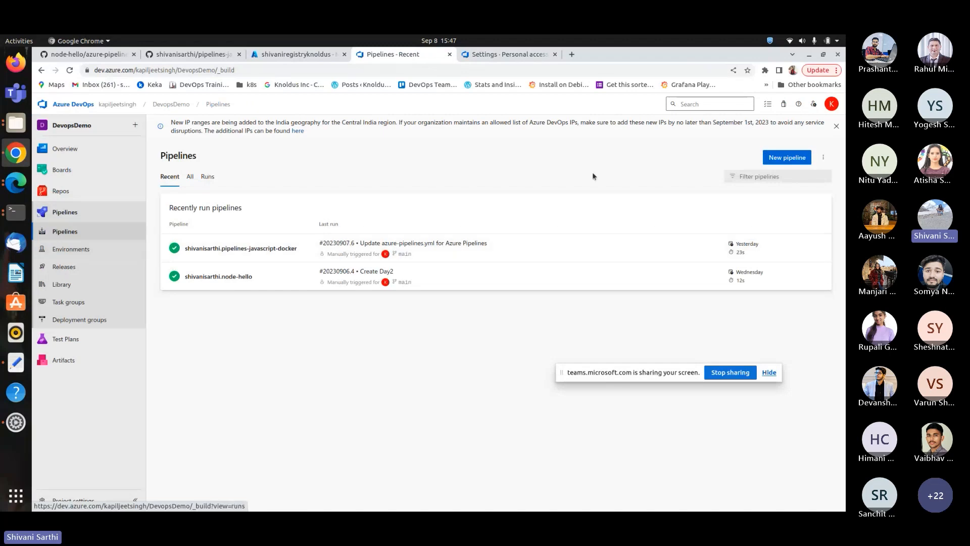
left_click(787, 157)
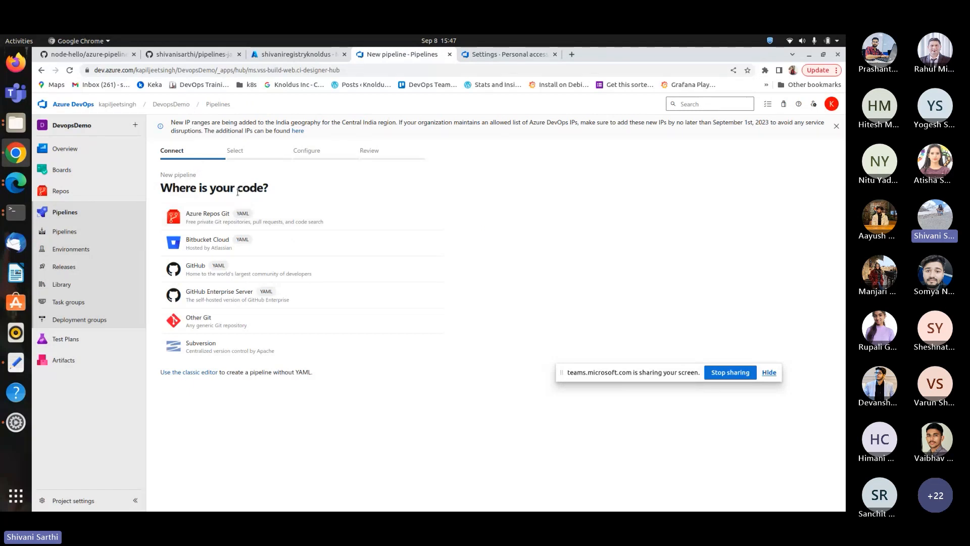
left_click(261, 272)
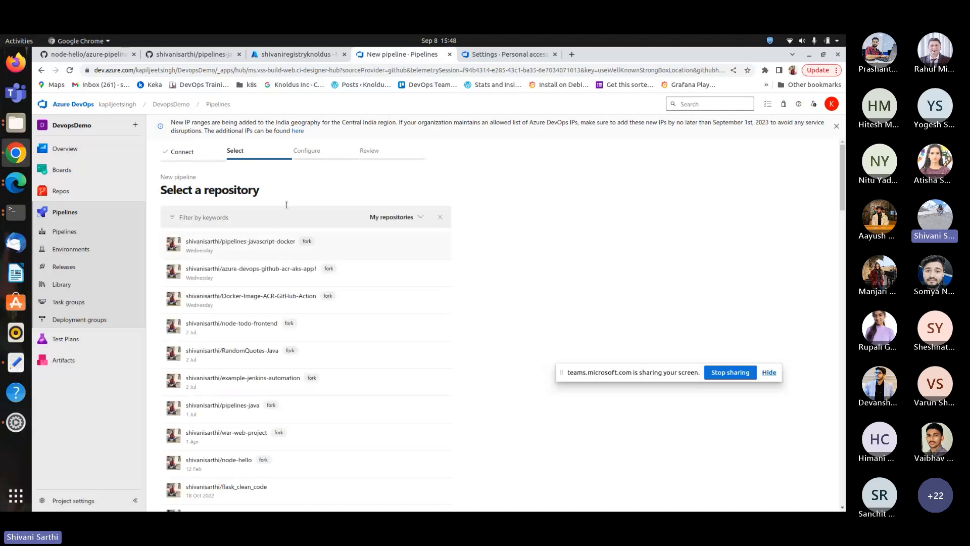
left_click(248, 240)
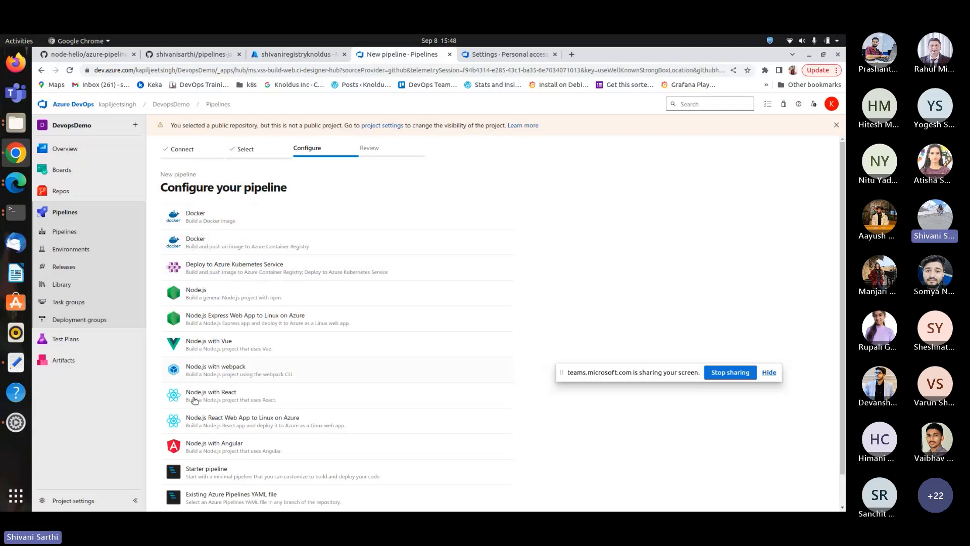
scroll(218, 445, "down", 1)
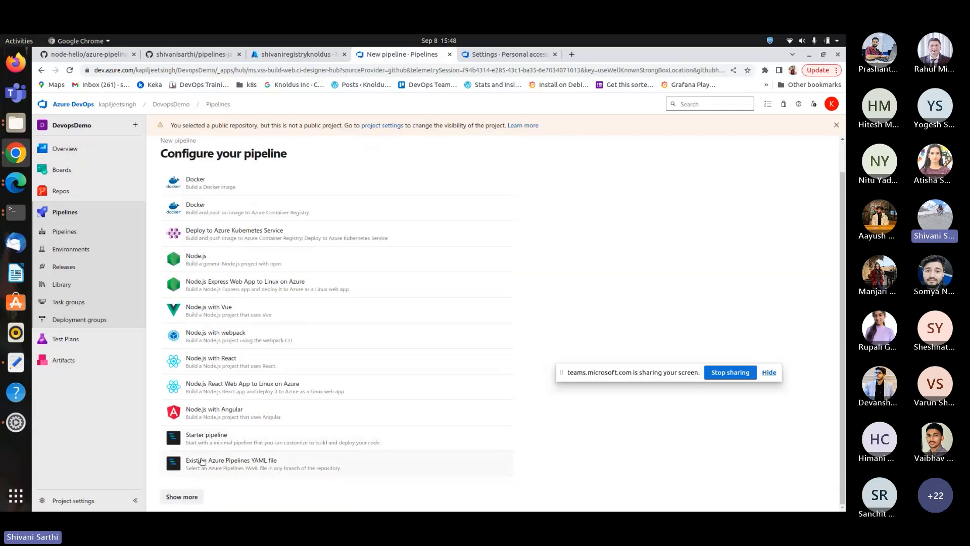
left_click(235, 442)
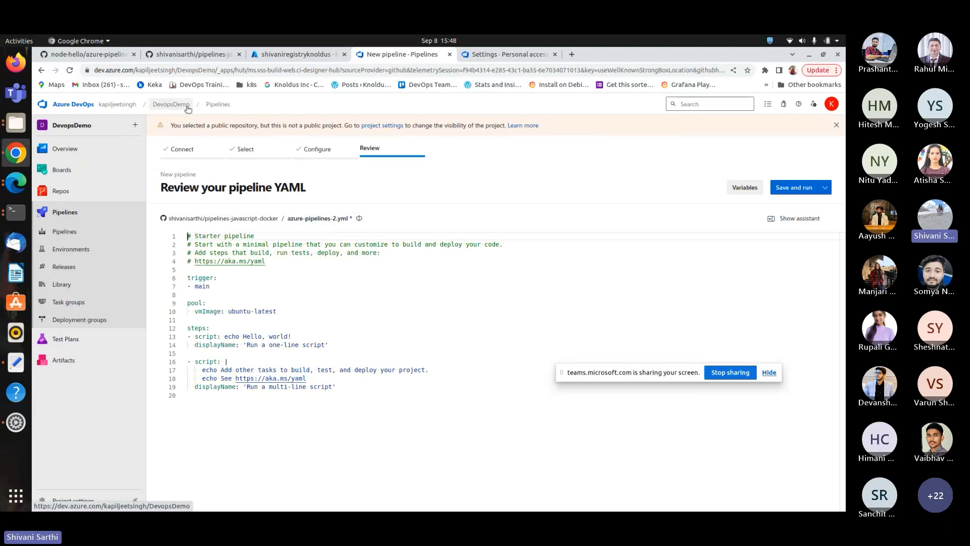
Open the pipelines-javascript-docker pipeline in the editor and review its YAML, including the LocalAgentPool pool.
left_click(216, 104)
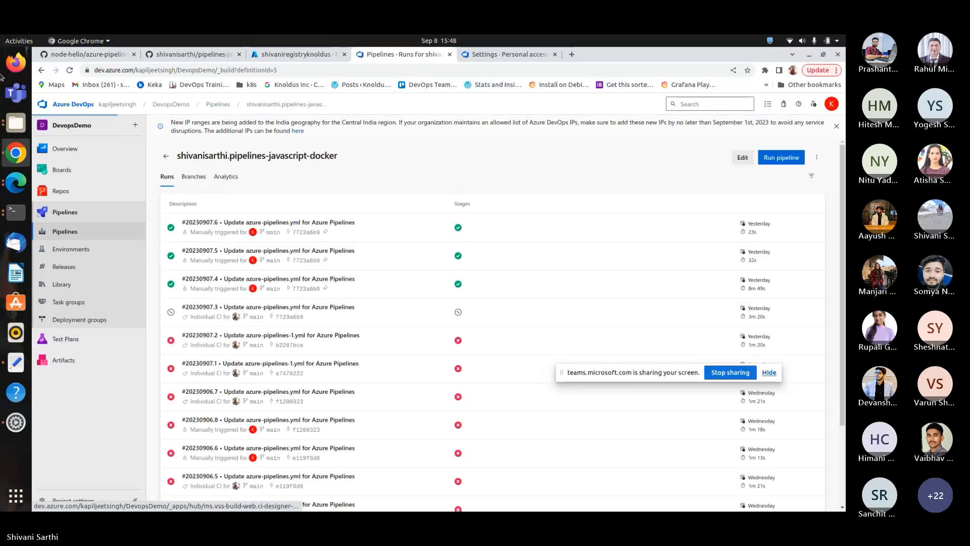
left_click(742, 157)
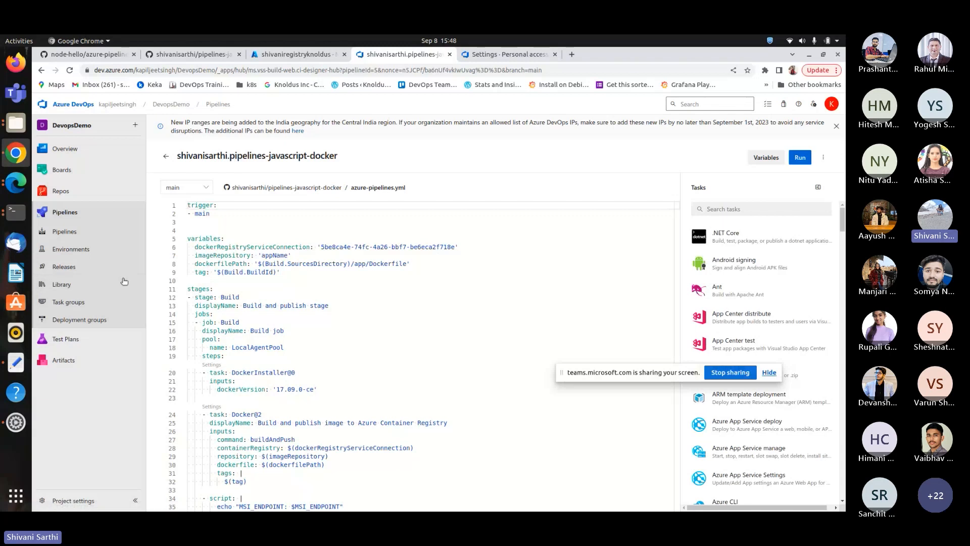
scroll(177, 242, "down", 1)
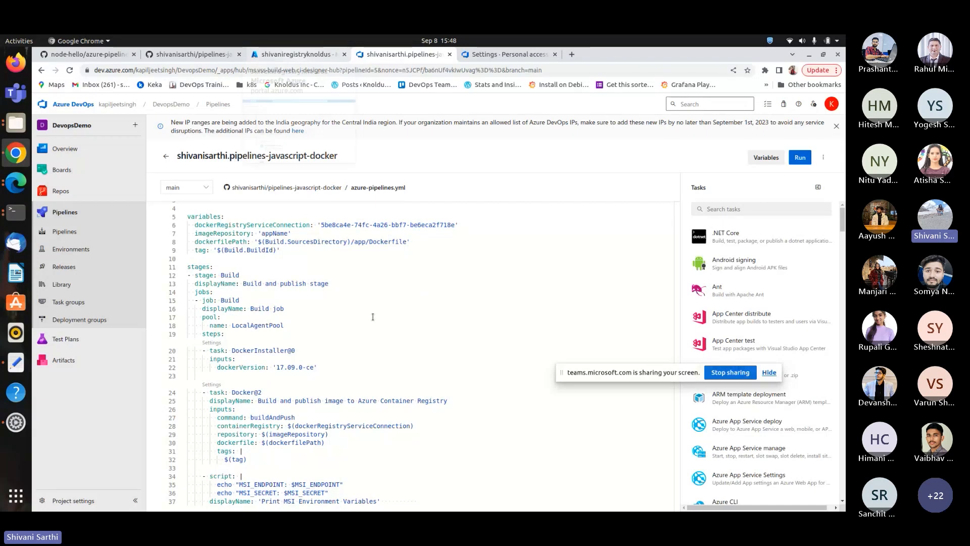
scroll(372, 317, "up", 1)
left_click(286, 54)
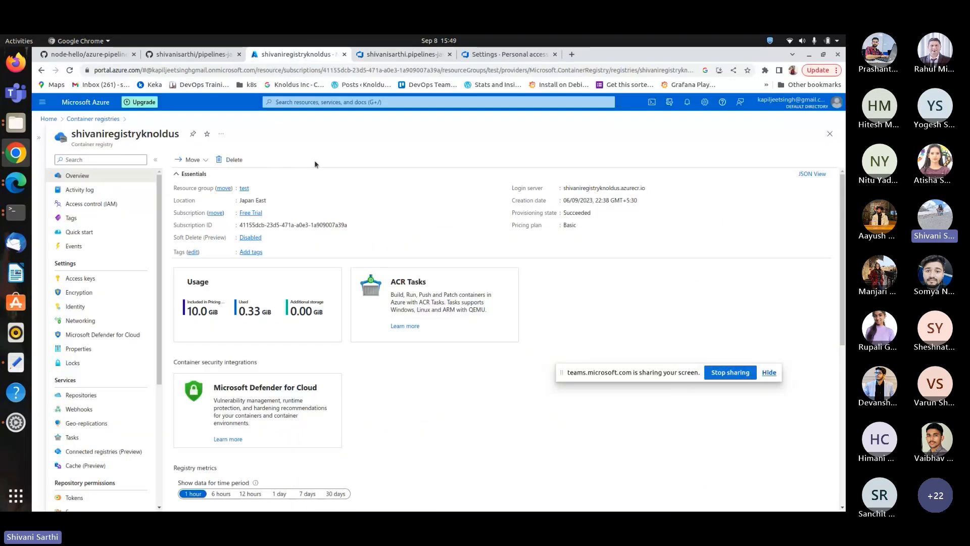
left_click(76, 120)
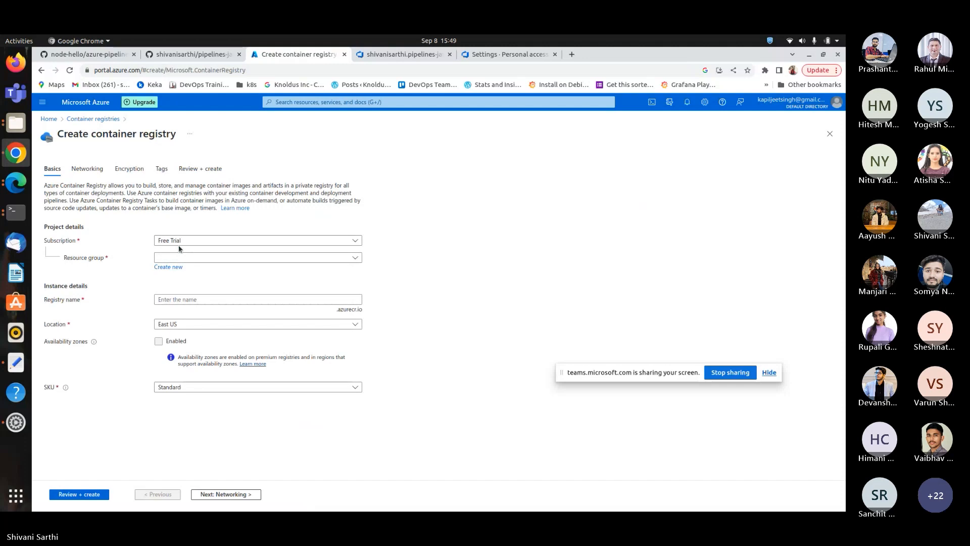
left_click(224, 258)
left_click(214, 341)
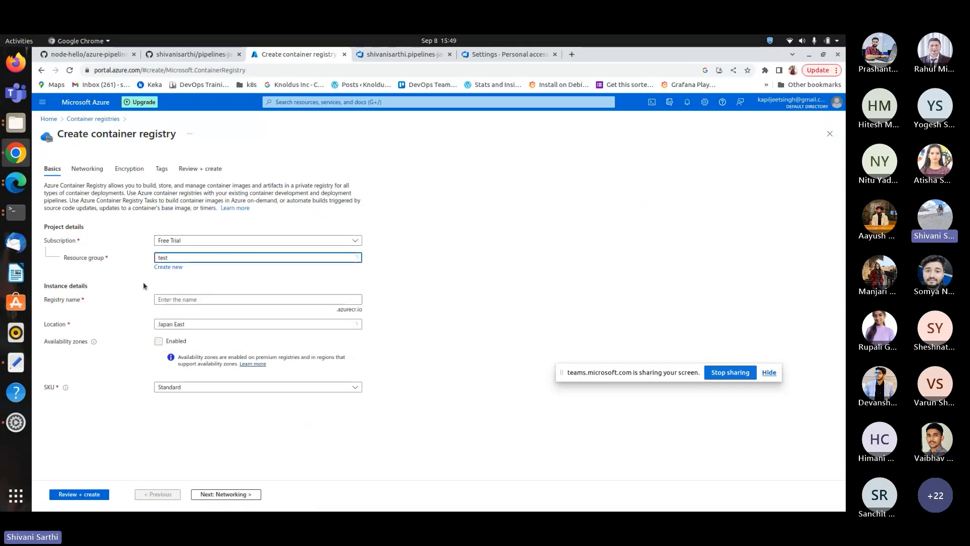
left_click(88, 169)
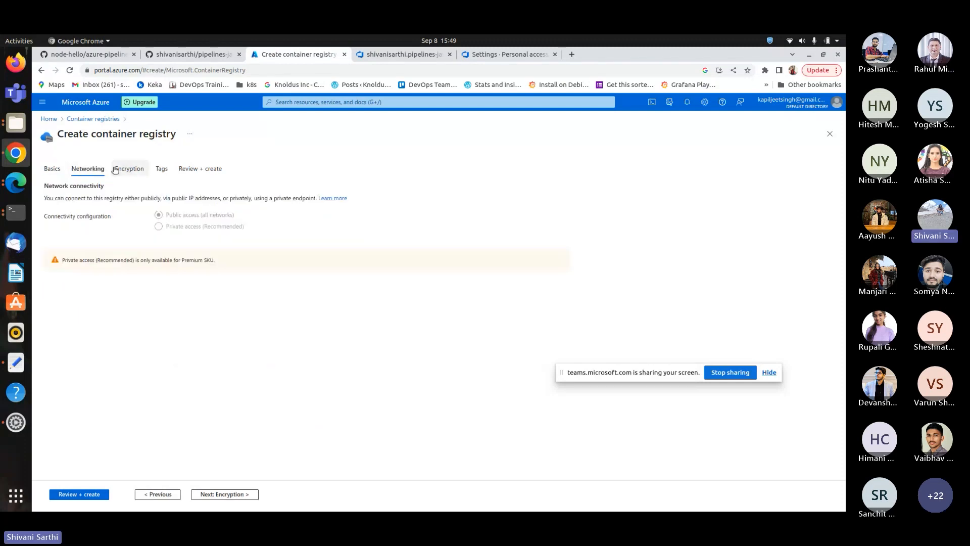
left_click(56, 168)
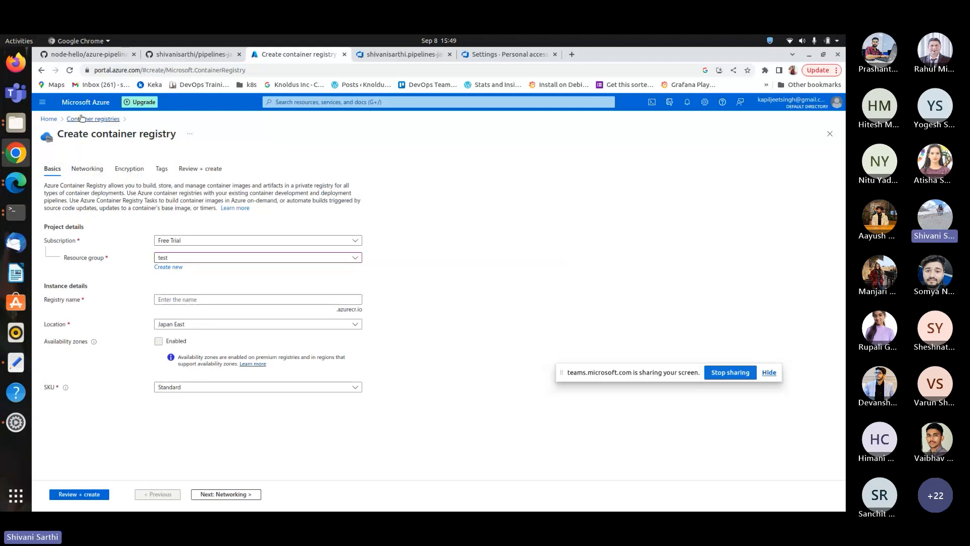
left_click(56, 120)
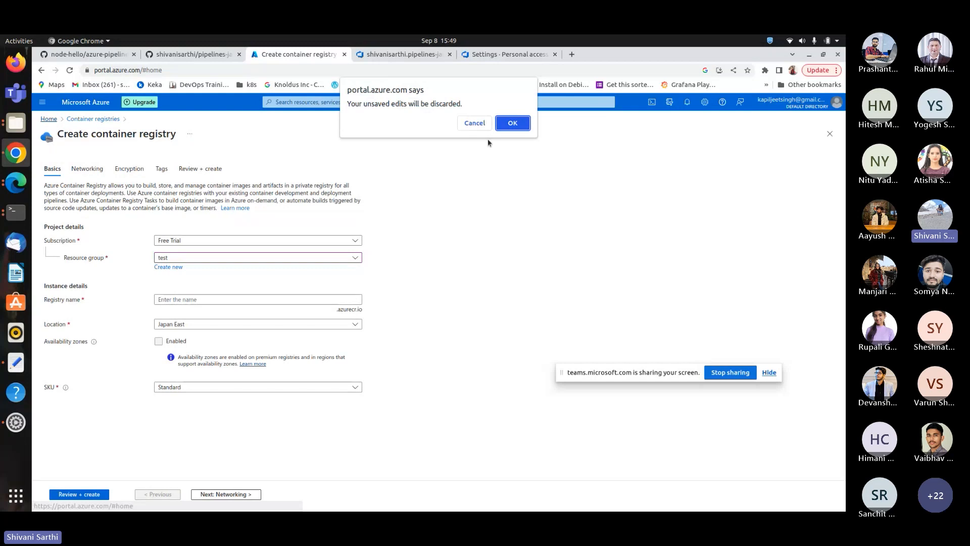
left_click(511, 122)
left_click(241, 260)
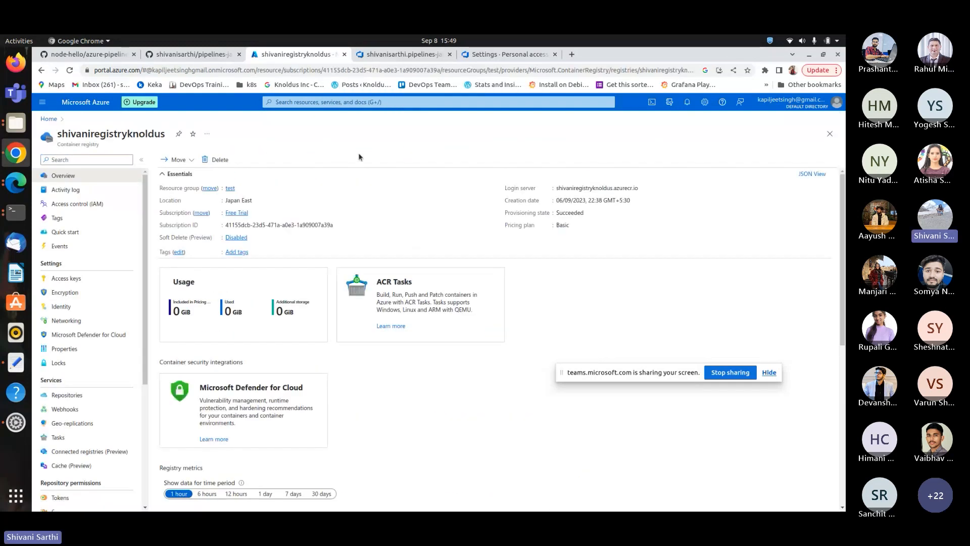
Open the DevopsDemo project's Service connections settings.
left_click(405, 59)
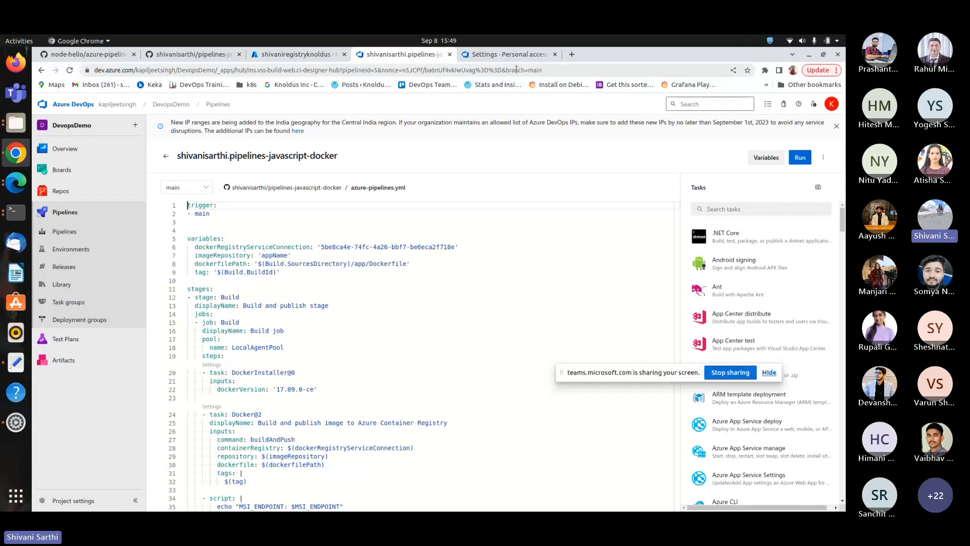
left_click(508, 55)
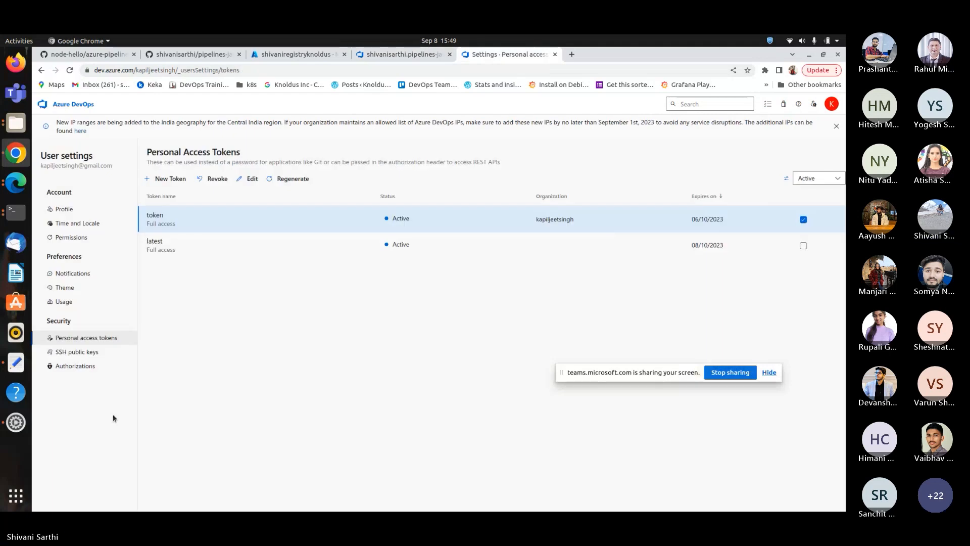
left_click(77, 105)
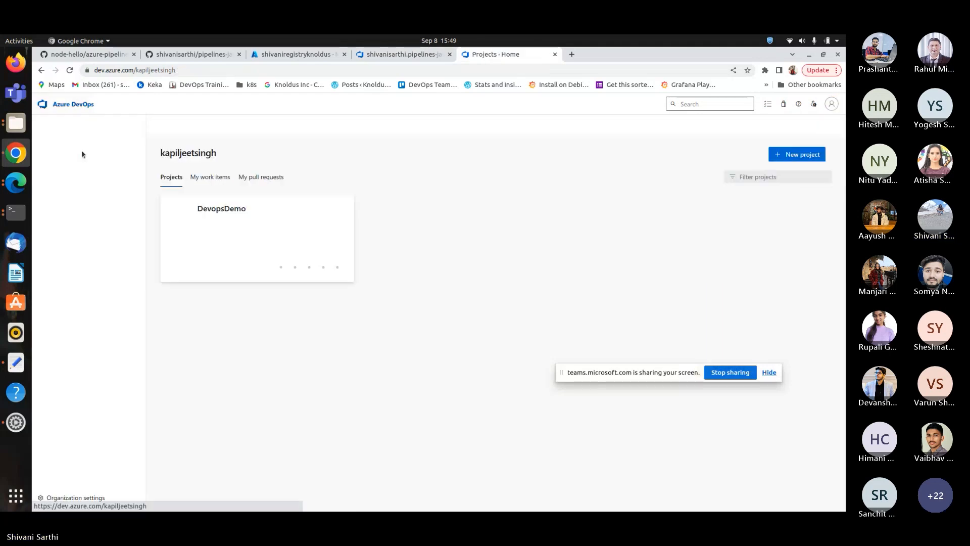
left_click(262, 224)
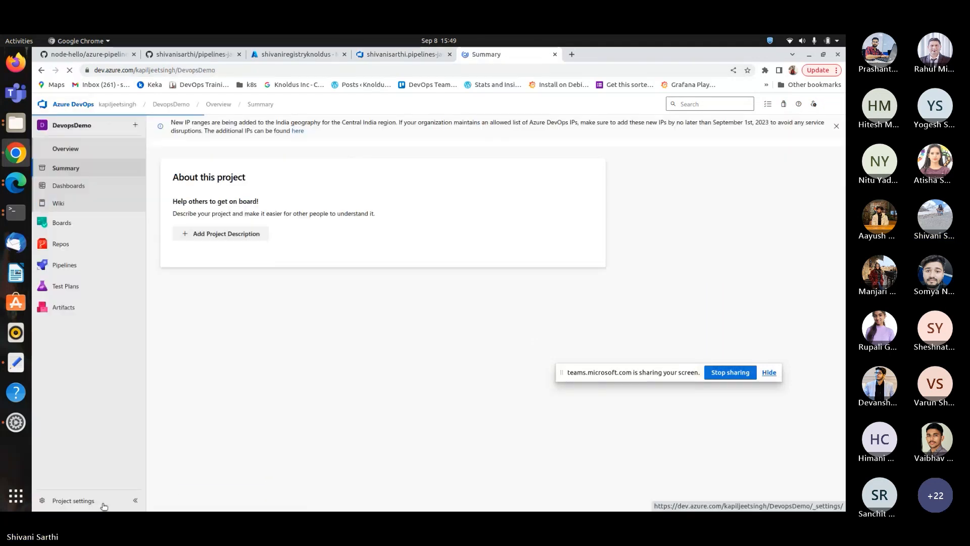
left_click(81, 497)
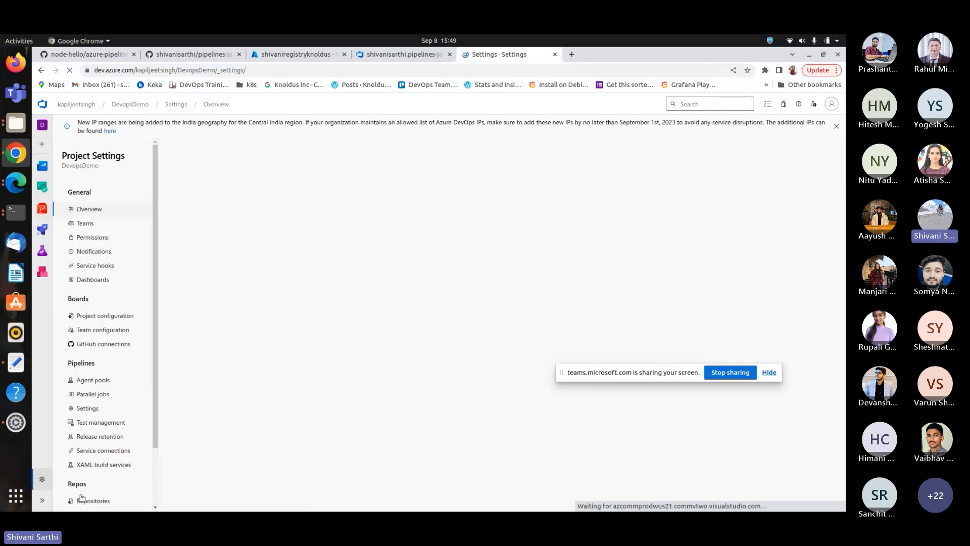
left_click(119, 449)
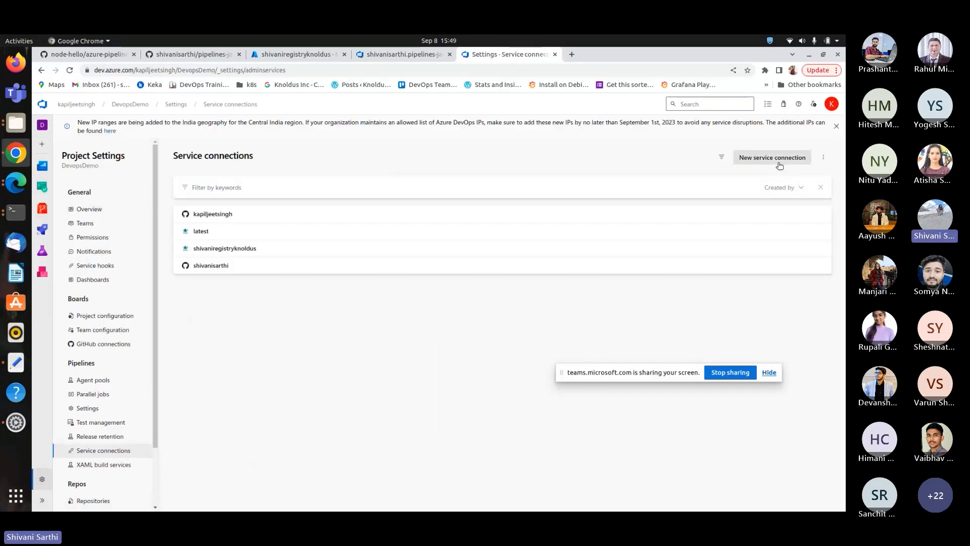
Start a new Docker Registry service connection for Azure Container Registry with Managed Service Identity authentication.
left_click(780, 159)
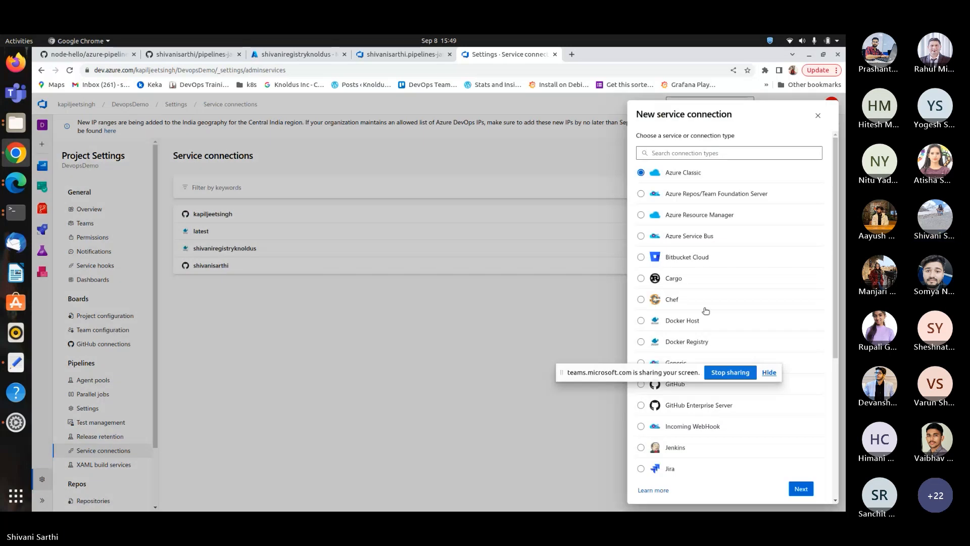
left_click_drag(621, 374, 410, 488)
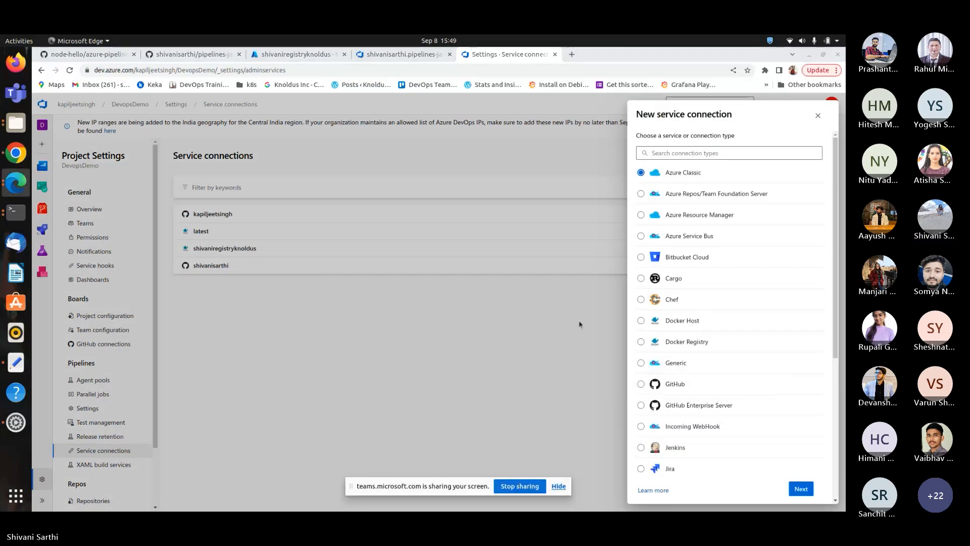
left_click(641, 341)
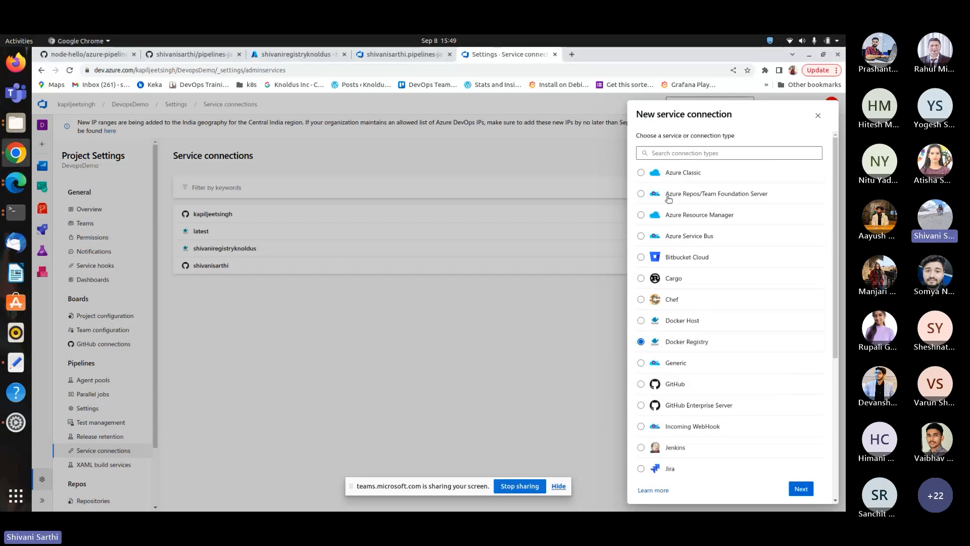
left_click(800, 488)
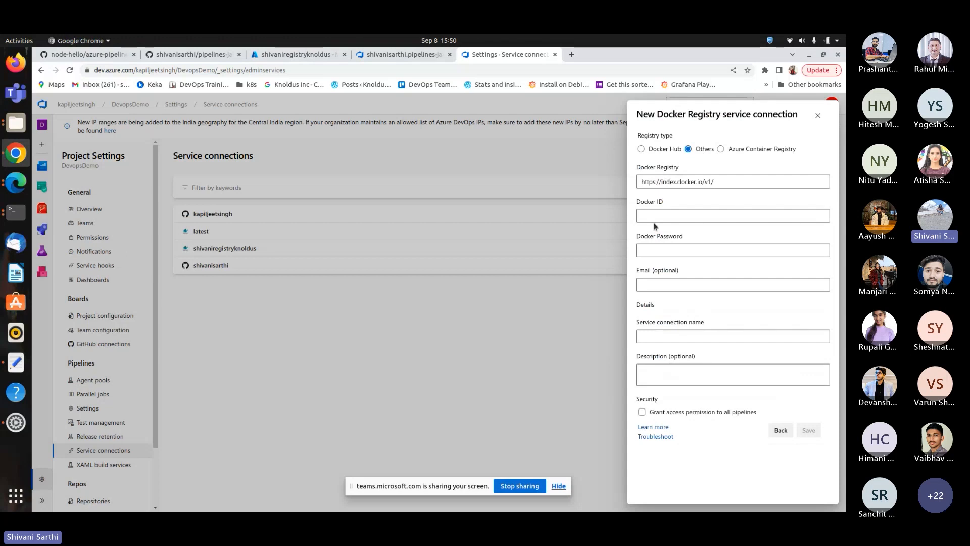
left_click(778, 149)
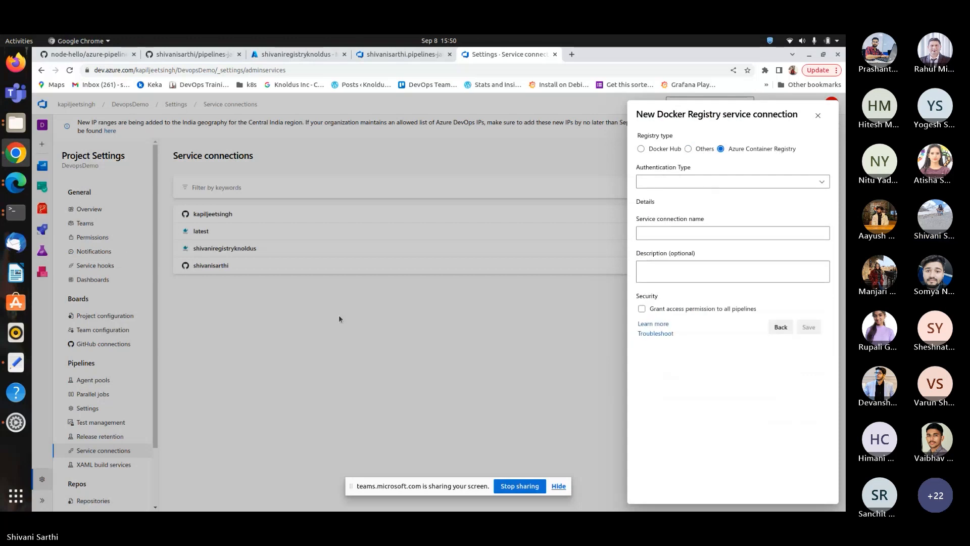
left_click(718, 184)
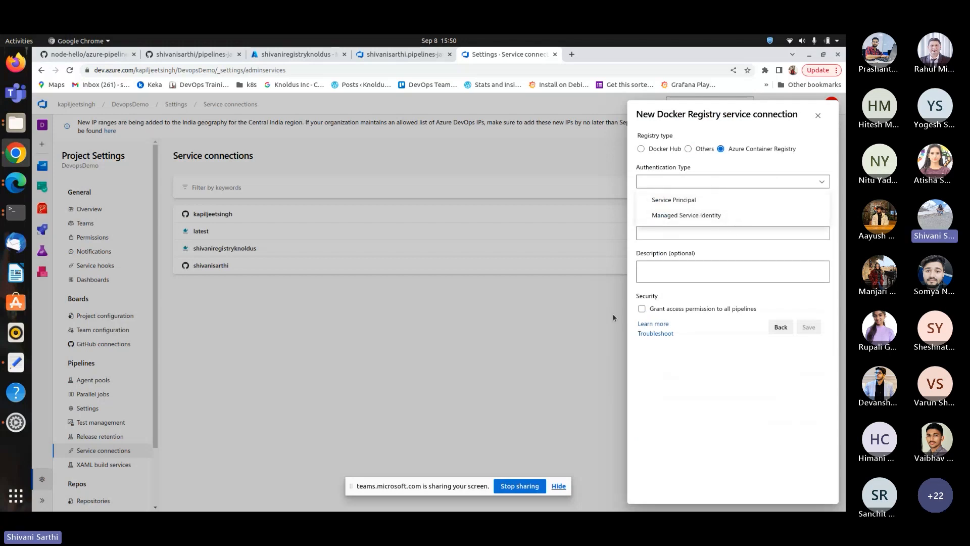
left_click(698, 233)
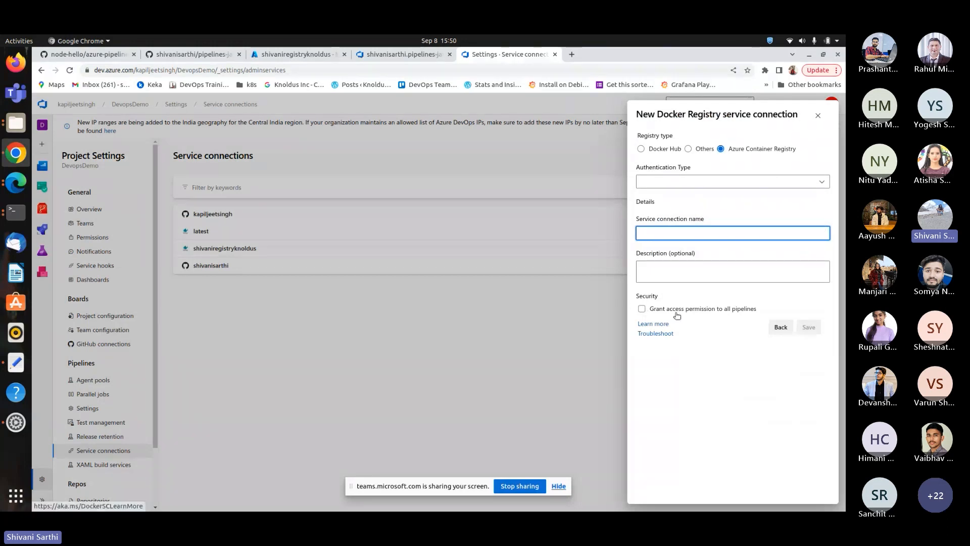
left_click(682, 183)
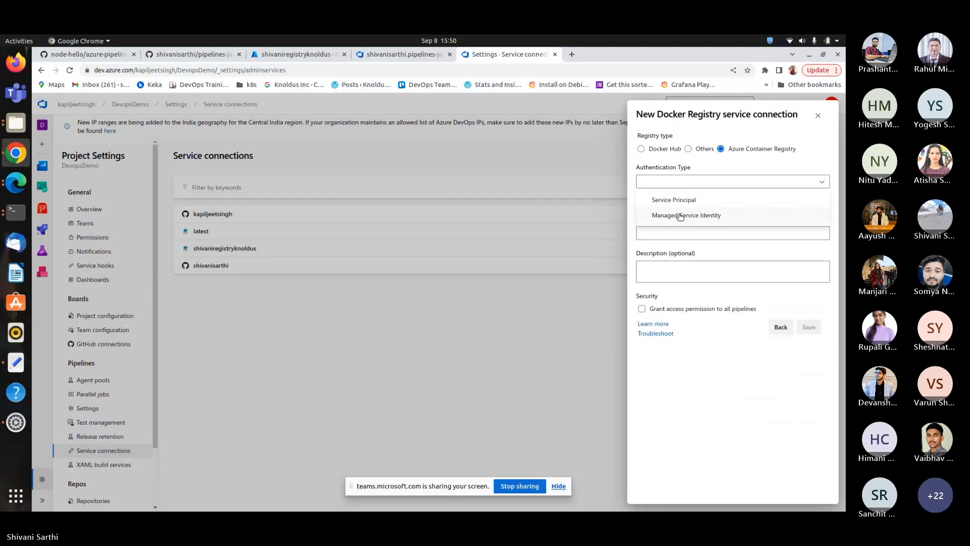
left_click(678, 216)
left_click(677, 217)
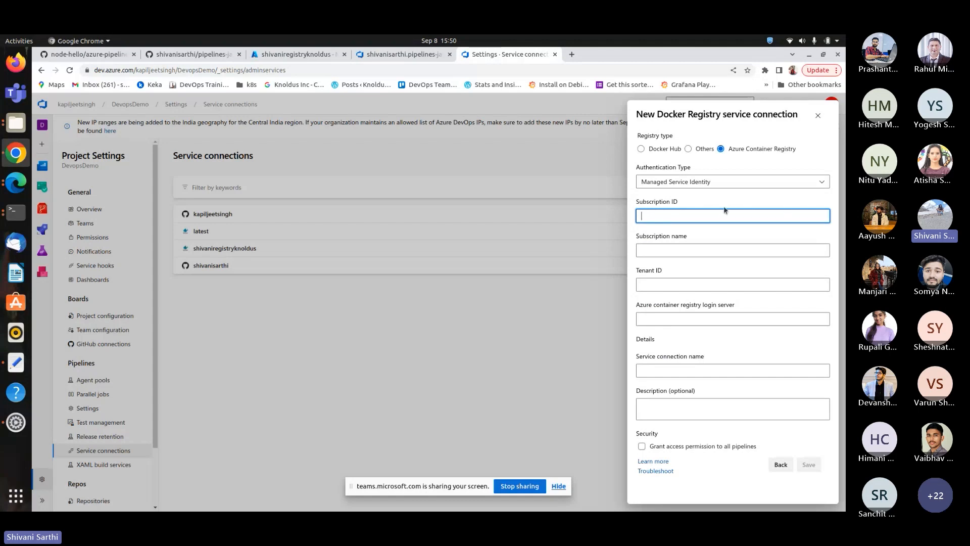
Open the Free Trial subscription in a new Azure portal tab and select its subscription ID.
left_click(286, 56)
right_click(83, 102)
left_click(109, 114)
left_click(386, 55)
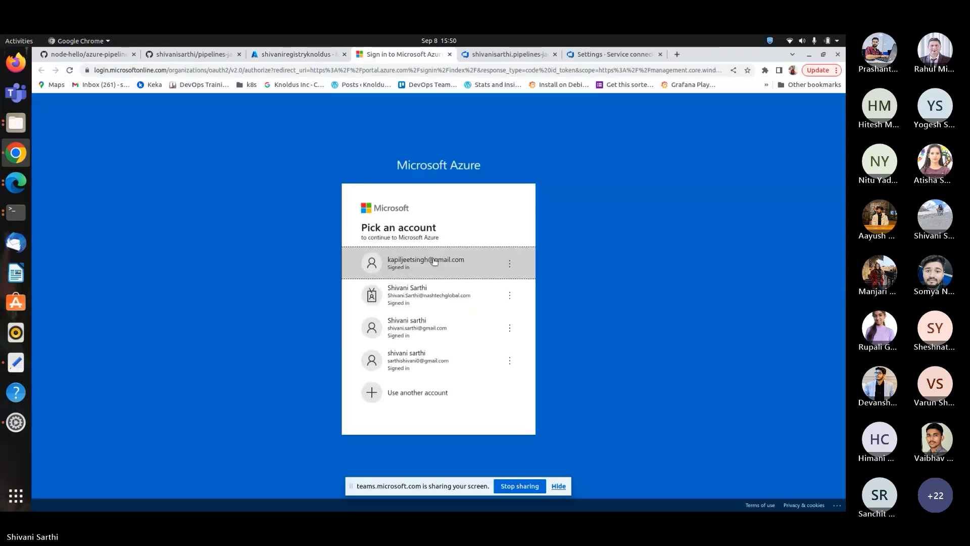
left_click(434, 260)
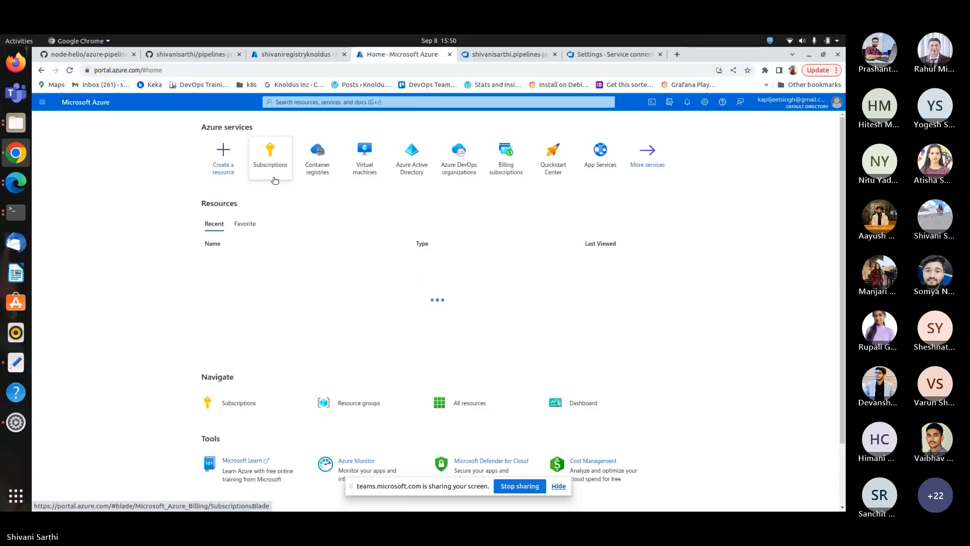
left_click(268, 170)
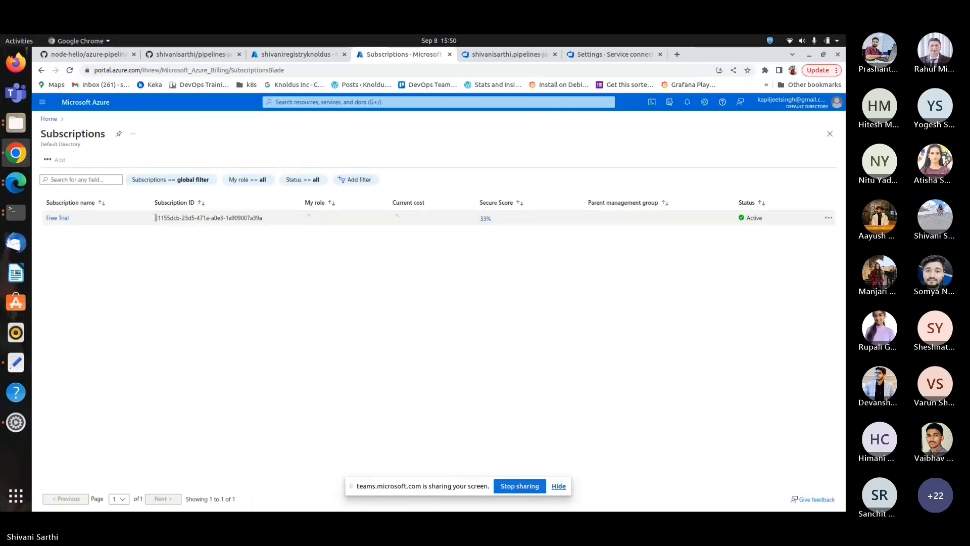
left_click(56, 218)
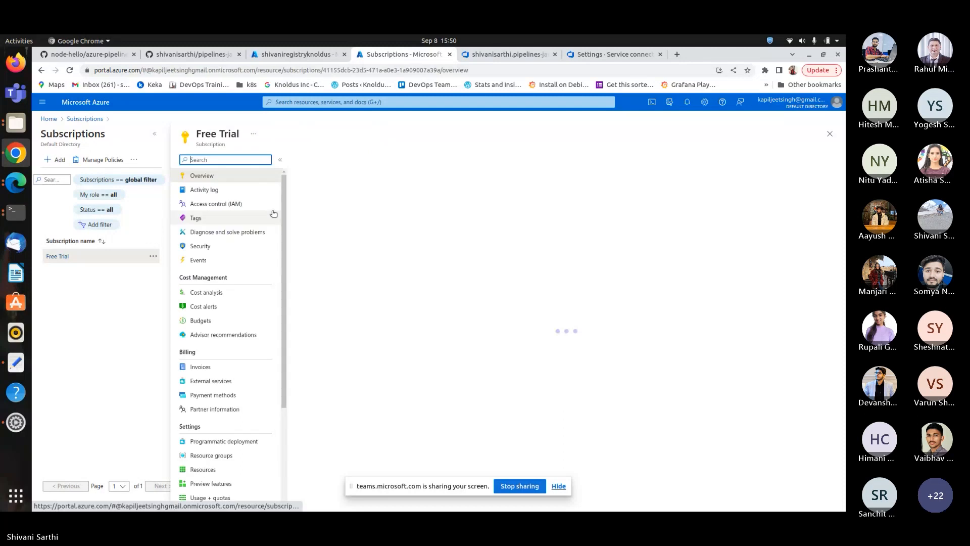
left_click_drag(375, 188, 483, 189)
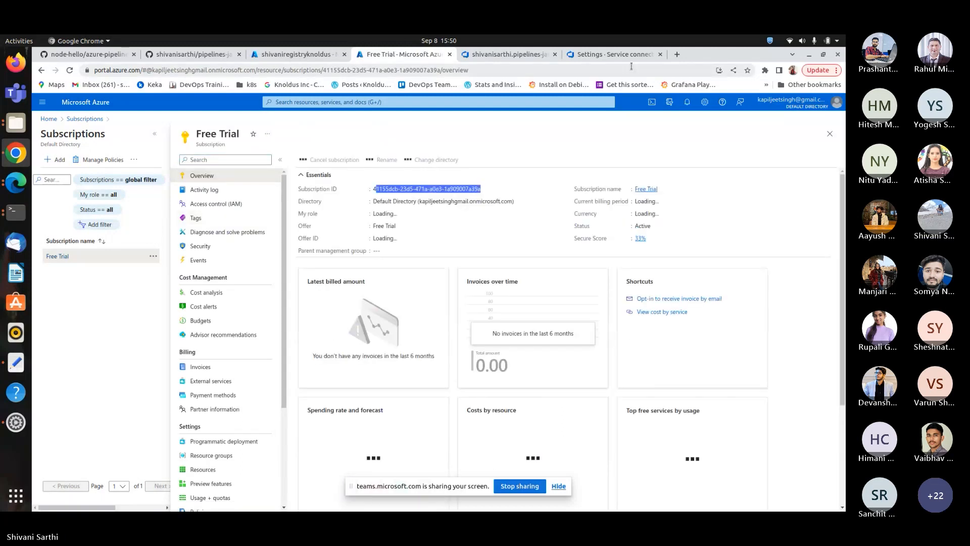
left_click(615, 55)
left_click(652, 250)
key("Tab")
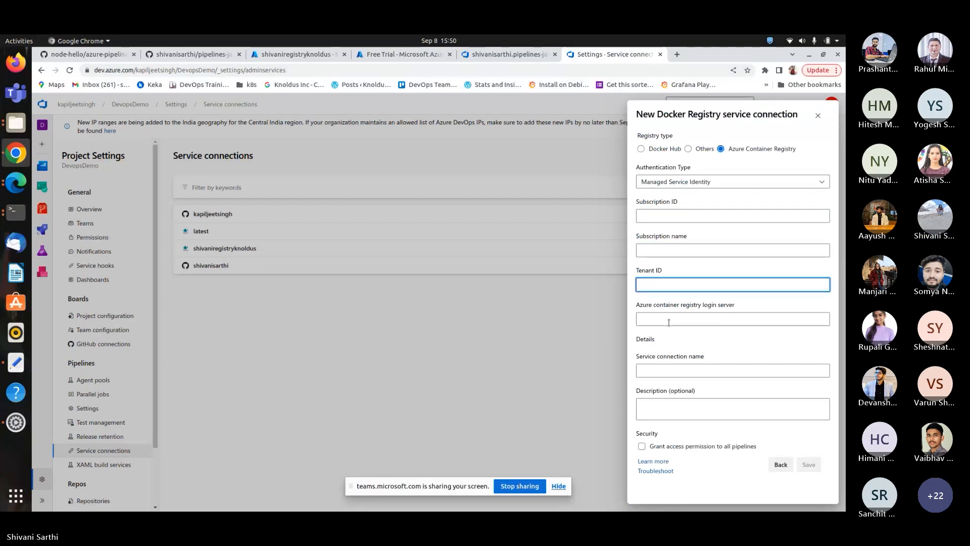
Open the shivaniregistryknoldus registry's Access keys and select its login server.
left_click(296, 54)
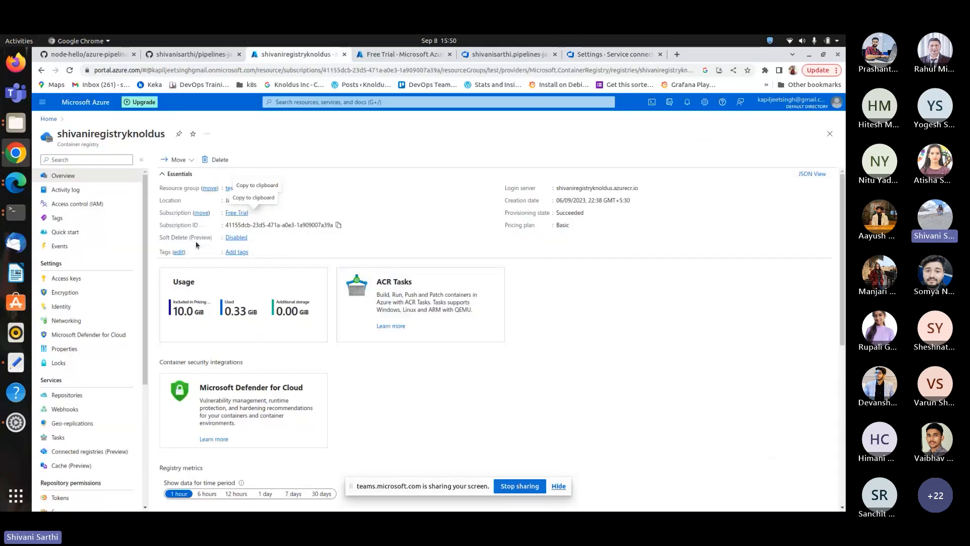
left_click(67, 278)
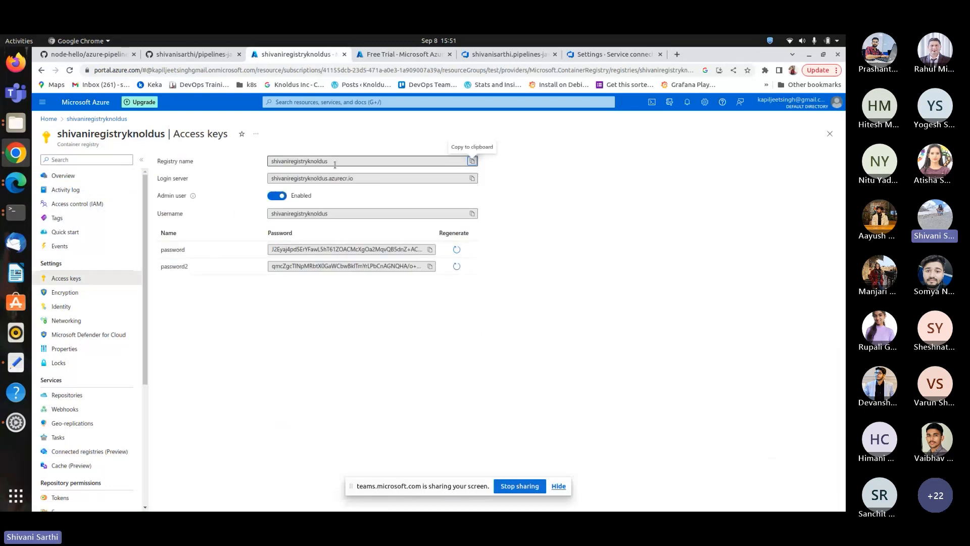
key("Tab")
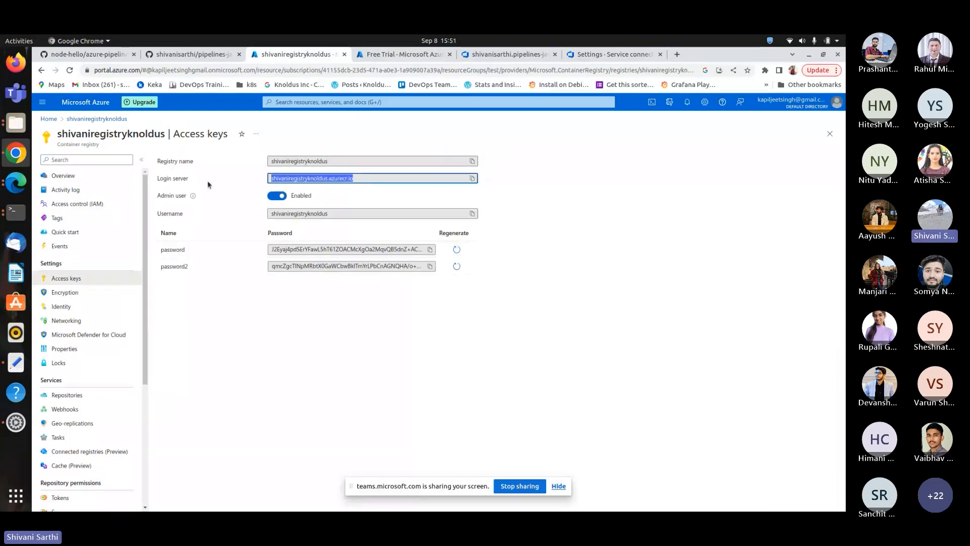
Close the unsaved new Docker Registry service connection dialog.
left_click(579, 56)
key("Tab")
key("Tab")
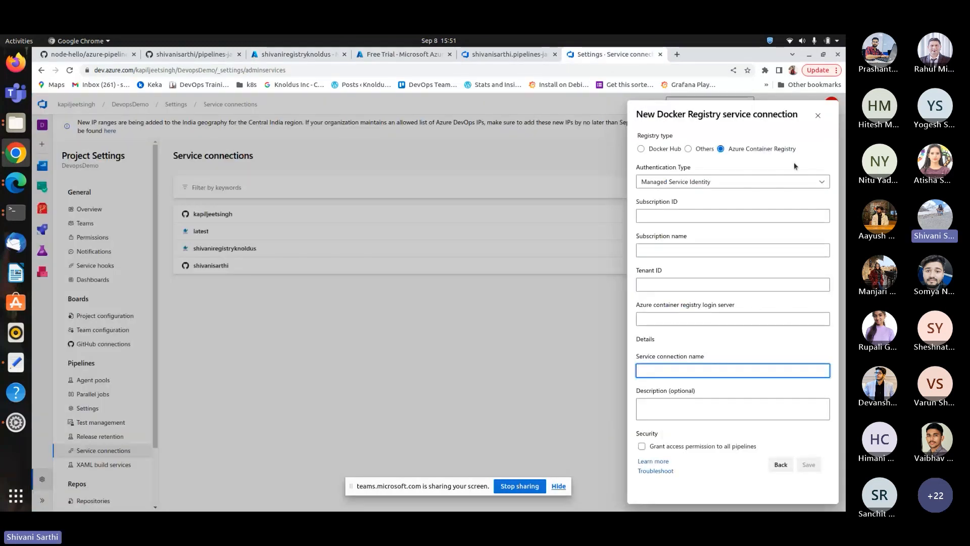
left_click(815, 112)
Open the existing shivaniregistryknoldus service connection's details.
left_click(253, 248)
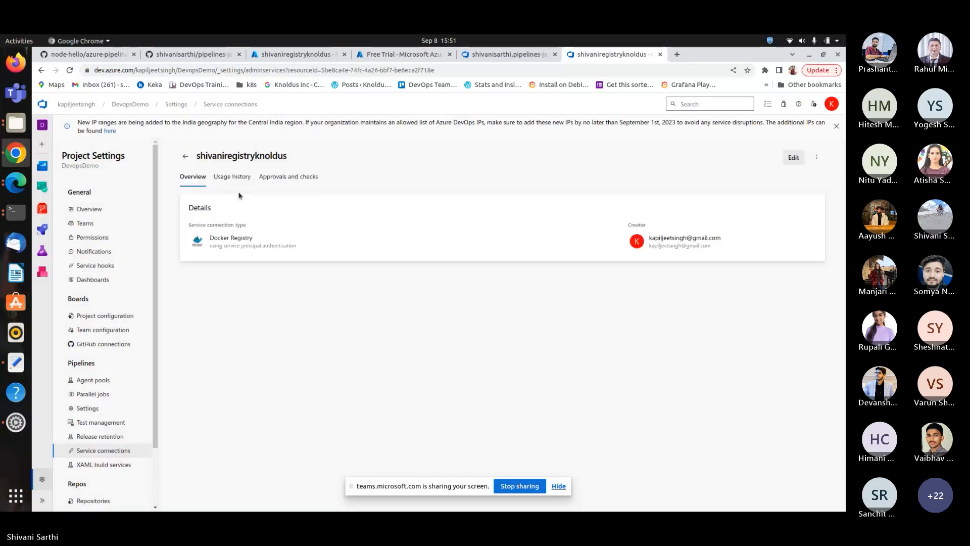
left_click(303, 54)
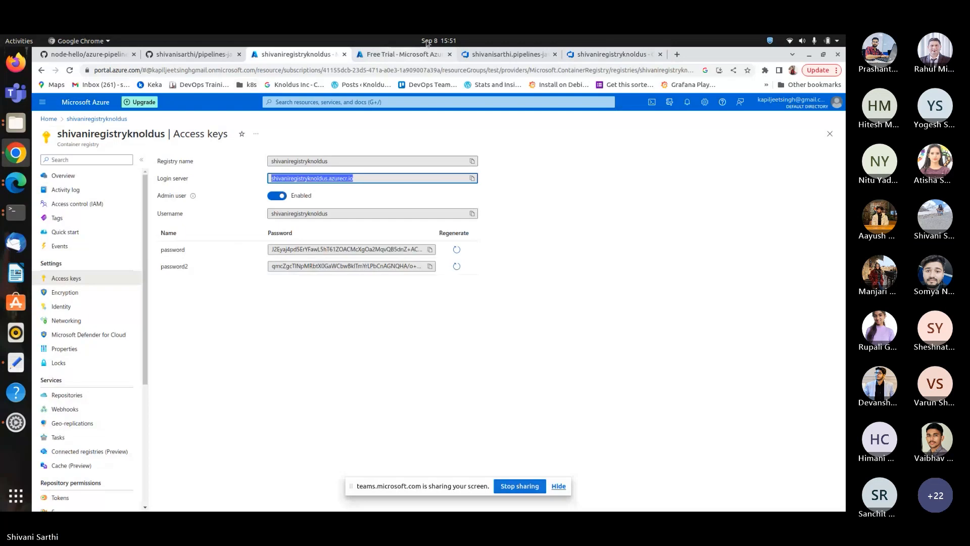
left_click(600, 55)
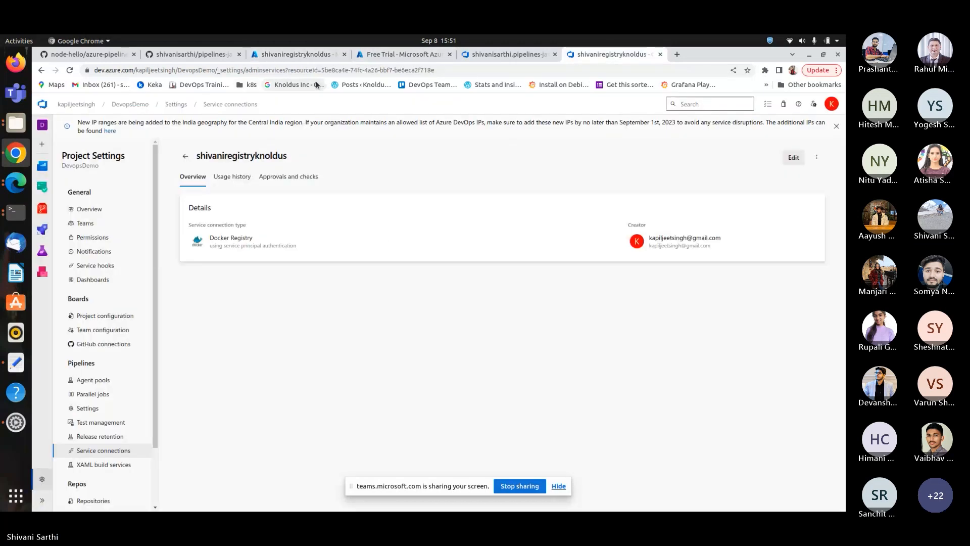
Review the open registry, subscription, pipeline and service connection tabs, and select the service connection's resource ID in the page address.
left_click(302, 56)
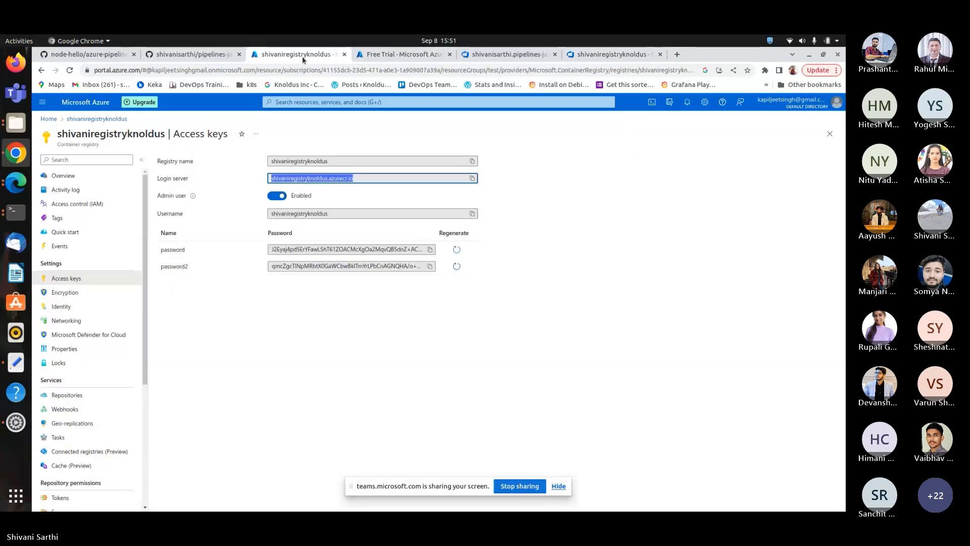
left_click(405, 54)
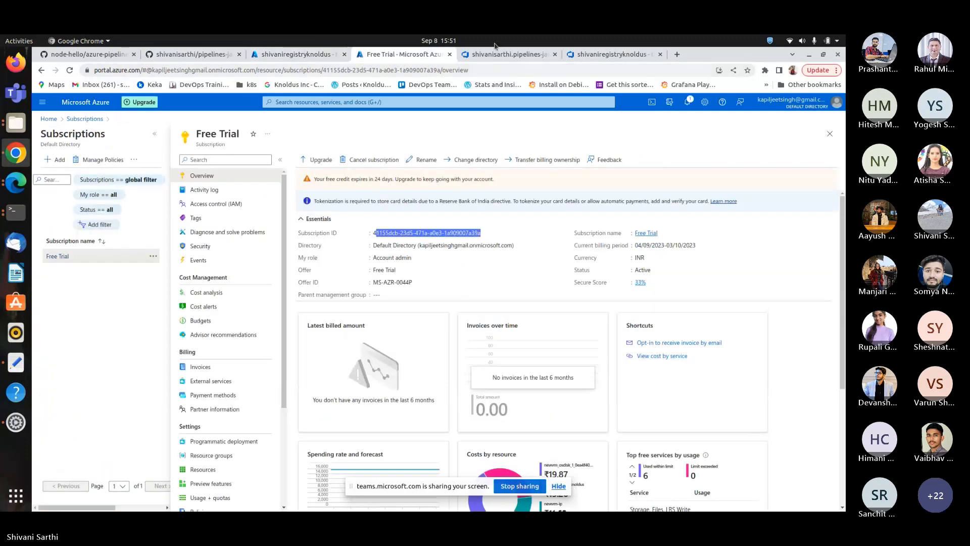
left_click(498, 54)
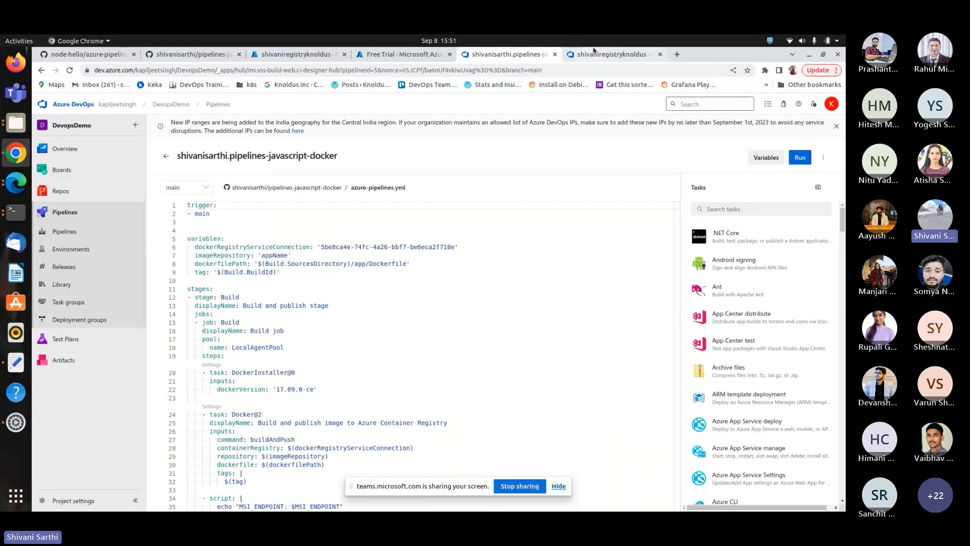
left_click(591, 54)
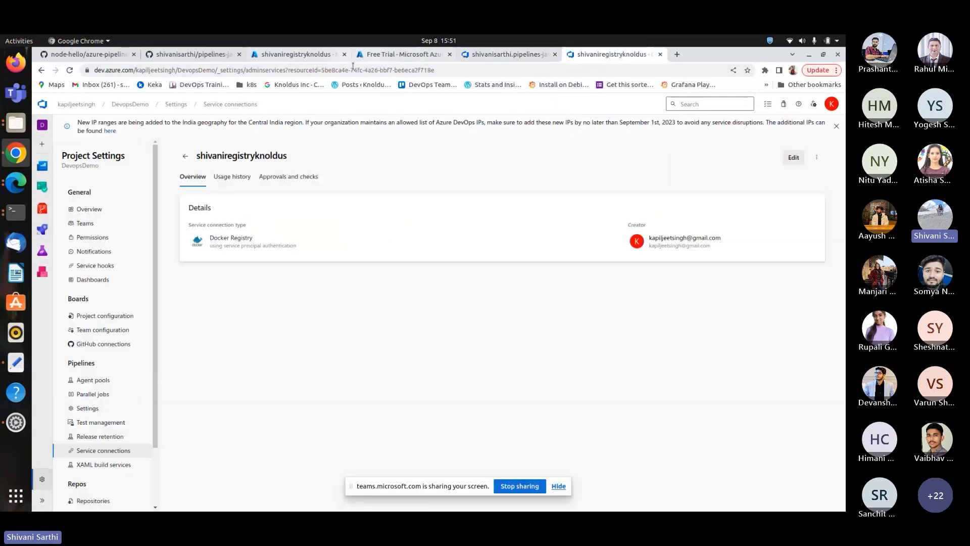
left_click(325, 69)
left_click_drag(342, 70, 455, 70)
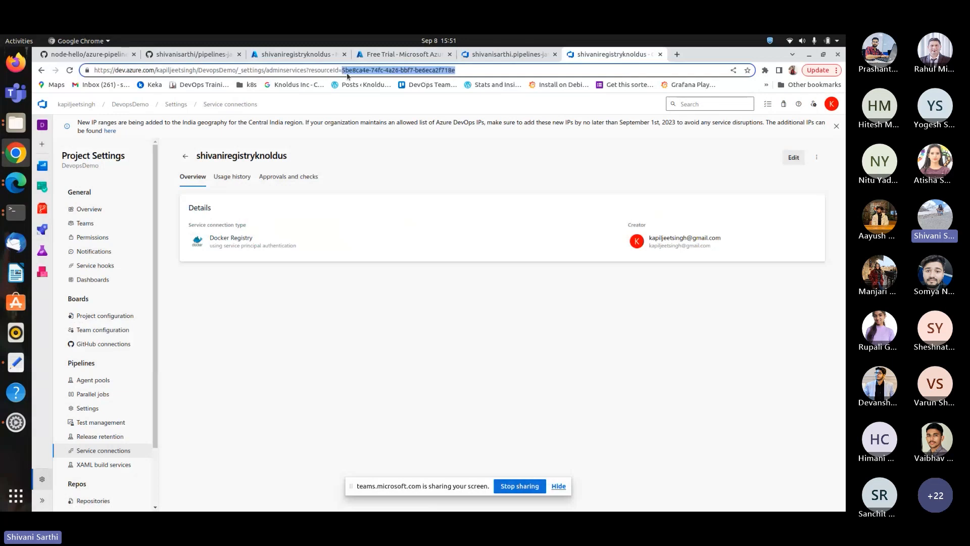
Open the app folder of the pipelines-javascript-docker GitHub repository to check the Dockerfile location.
left_click(490, 55)
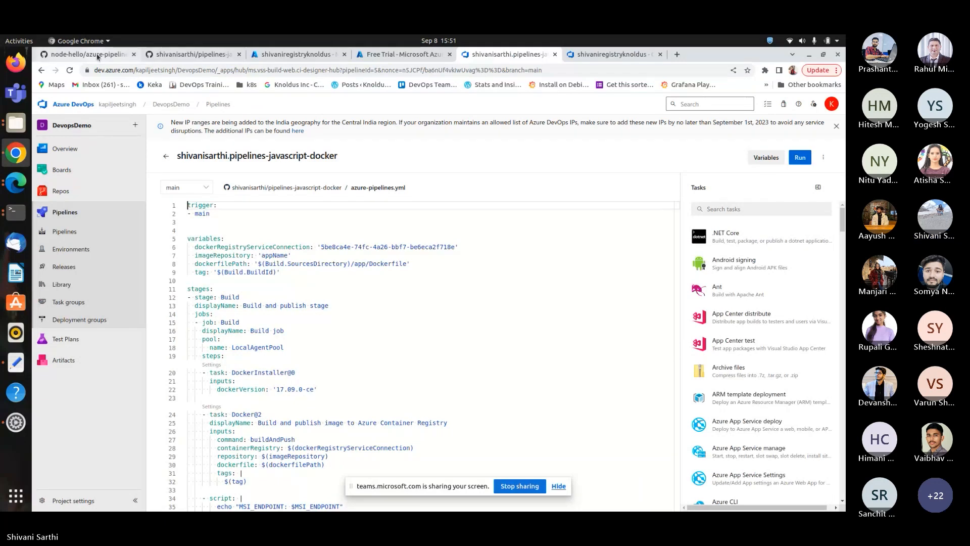
left_click(194, 55)
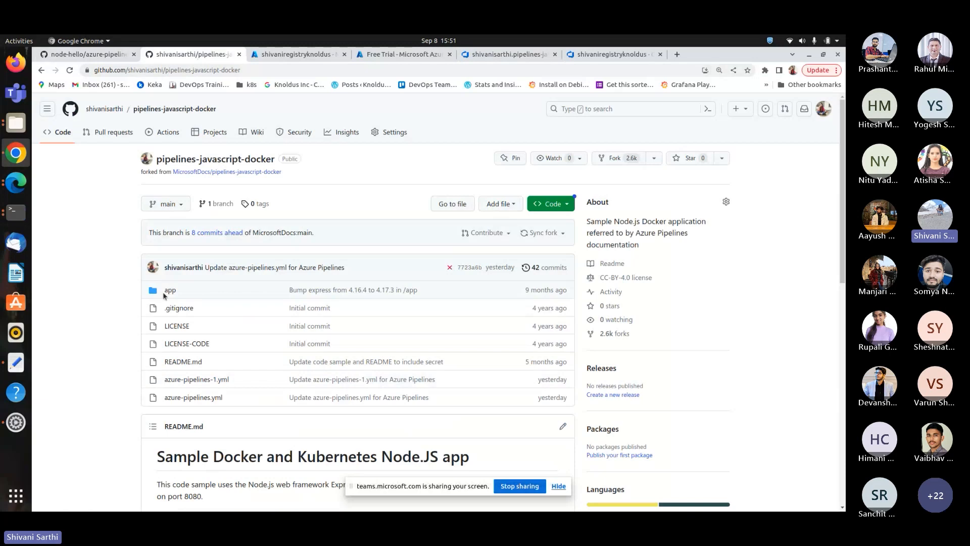
left_click(168, 292)
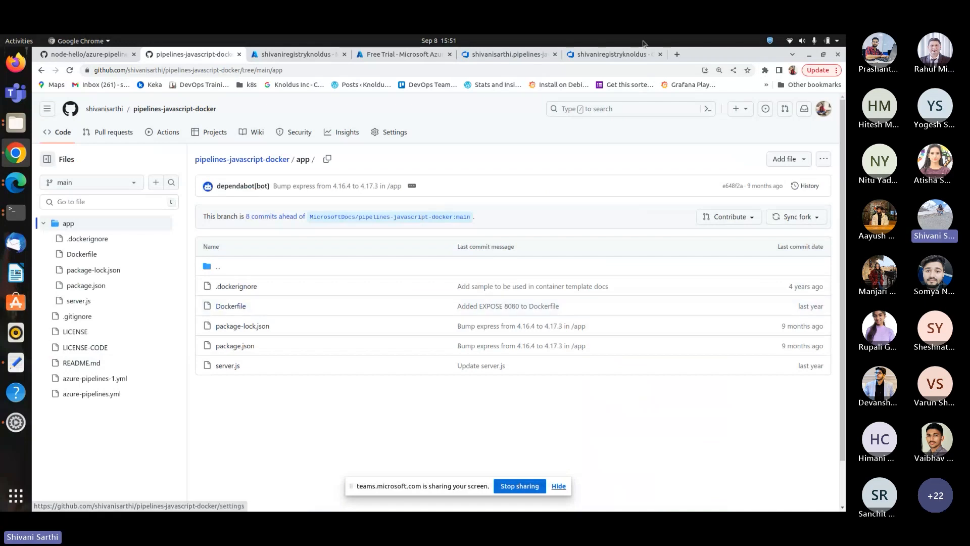
Review the pipeline's pool settings and open the project's Agent pools list.
left_click(512, 53)
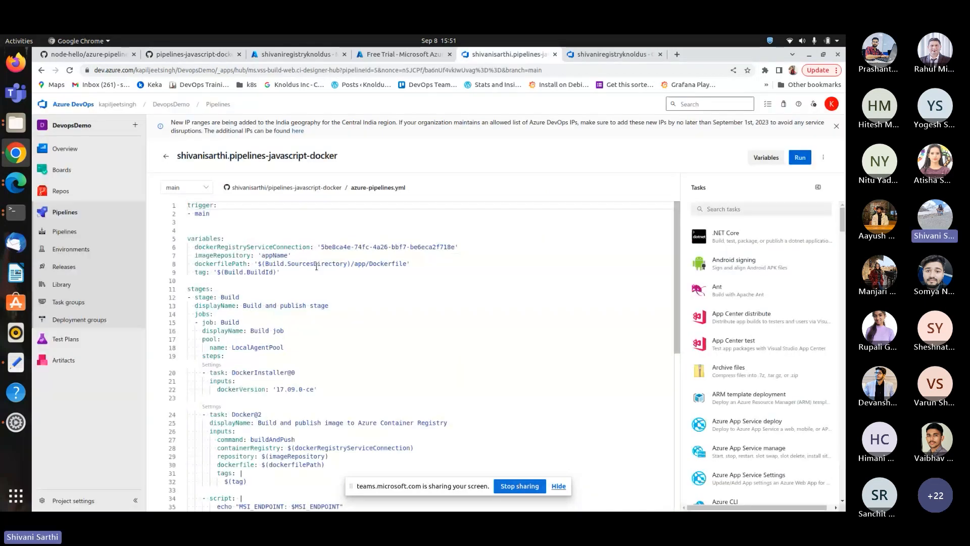
scroll(260, 305, "down", 1)
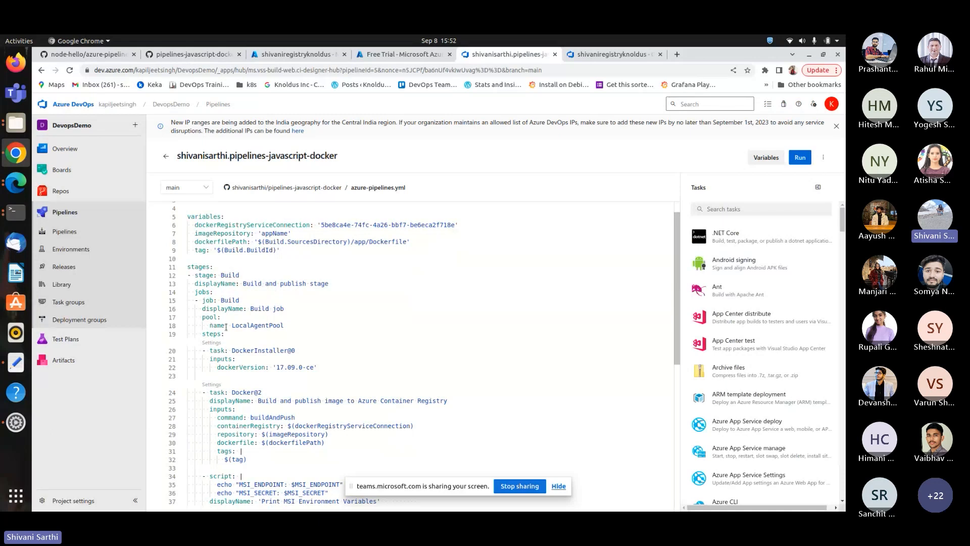
left_click_drag(232, 329, 225, 318)
left_click(290, 320)
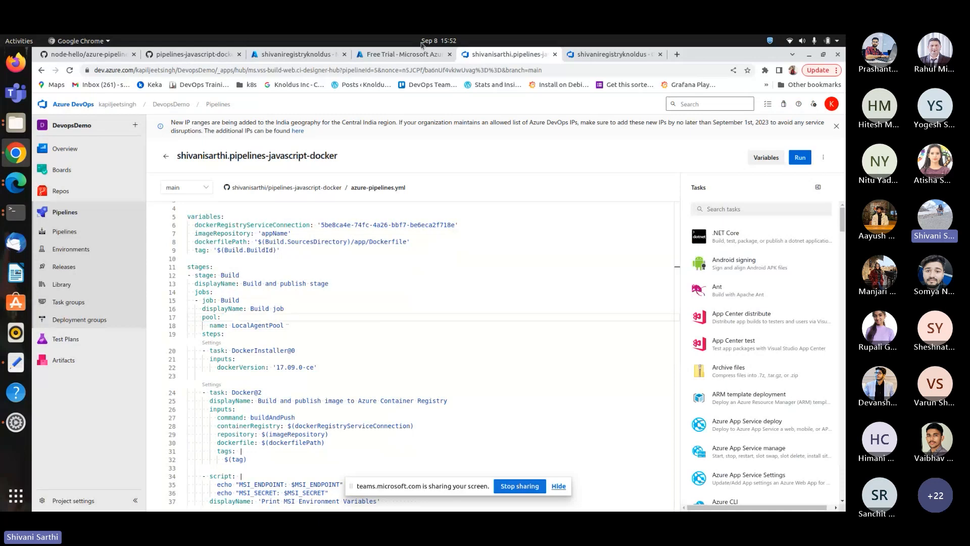
left_click(618, 54)
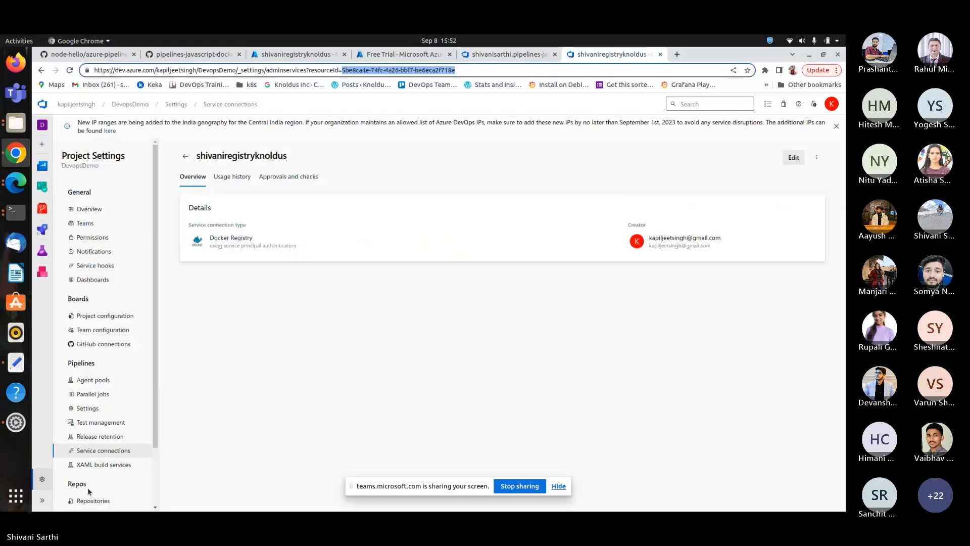
left_click(103, 385)
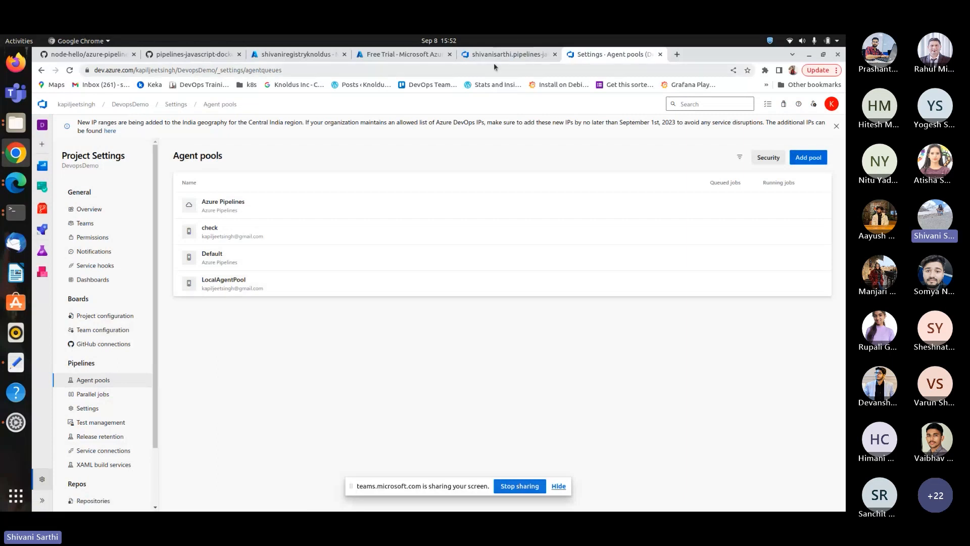
left_click(382, 54)
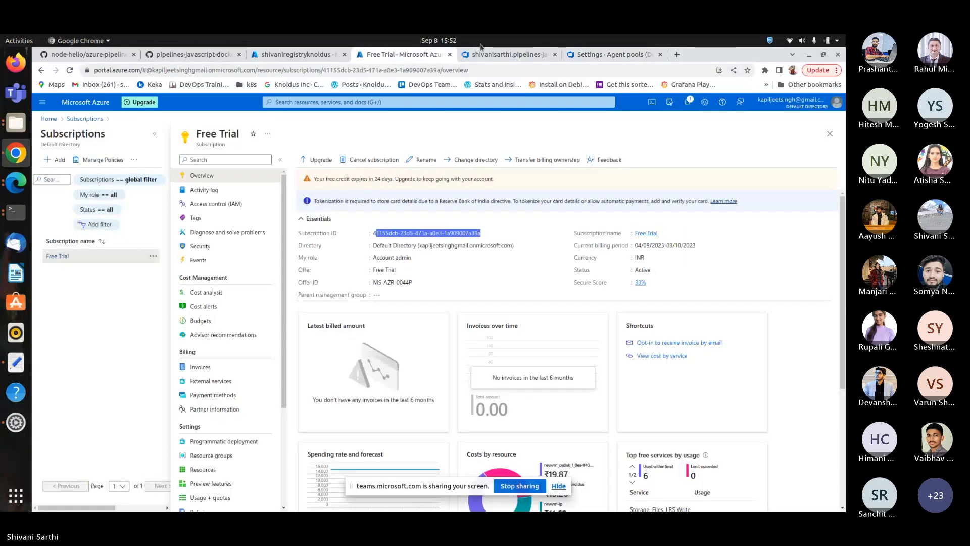
left_click(480, 51)
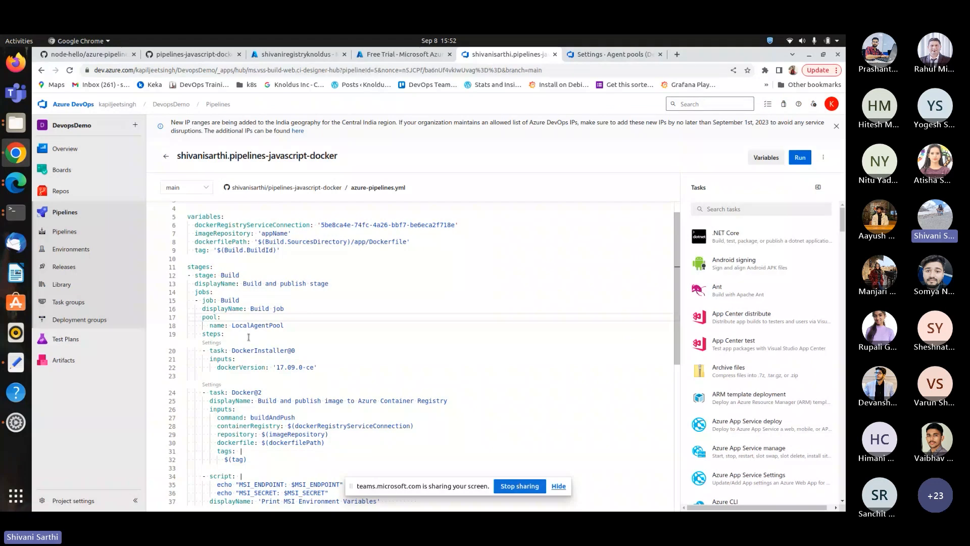
Examine the pipeline YAML's DockerInstaller and Docker build-and-push task inputs.
scroll(249, 337, "down", 1)
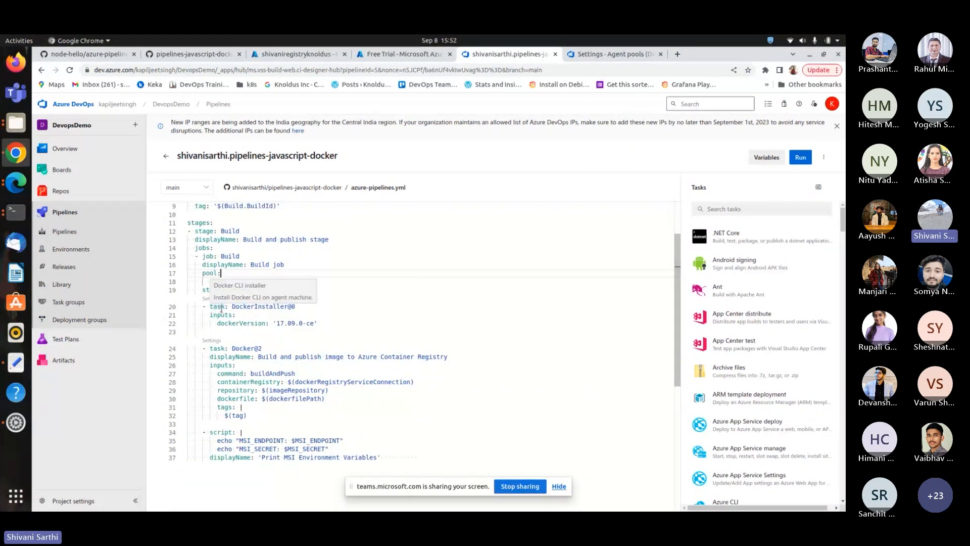
double_click(235, 306)
left_click_drag(280, 323, 317, 323)
scroll(320, 317, "down", 1)
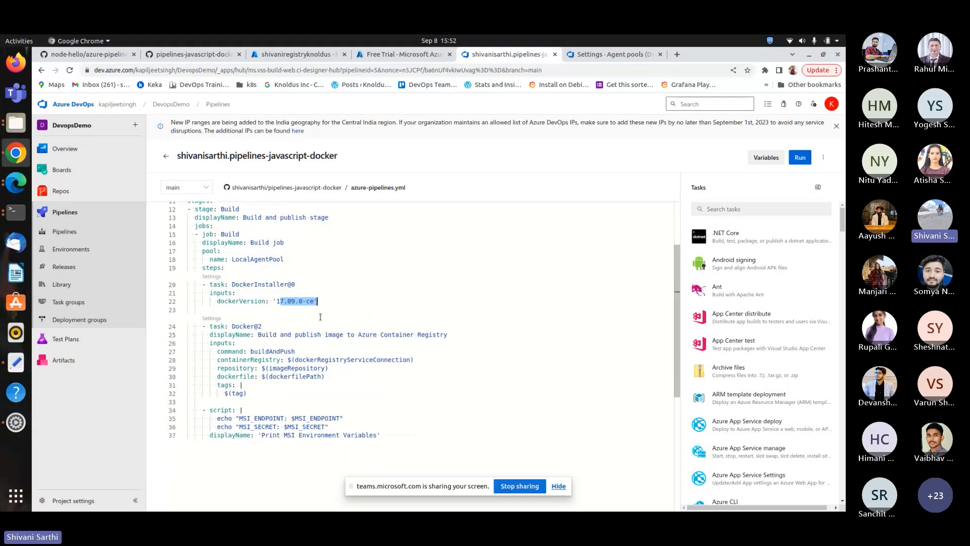
scroll(321, 317, "down", 1)
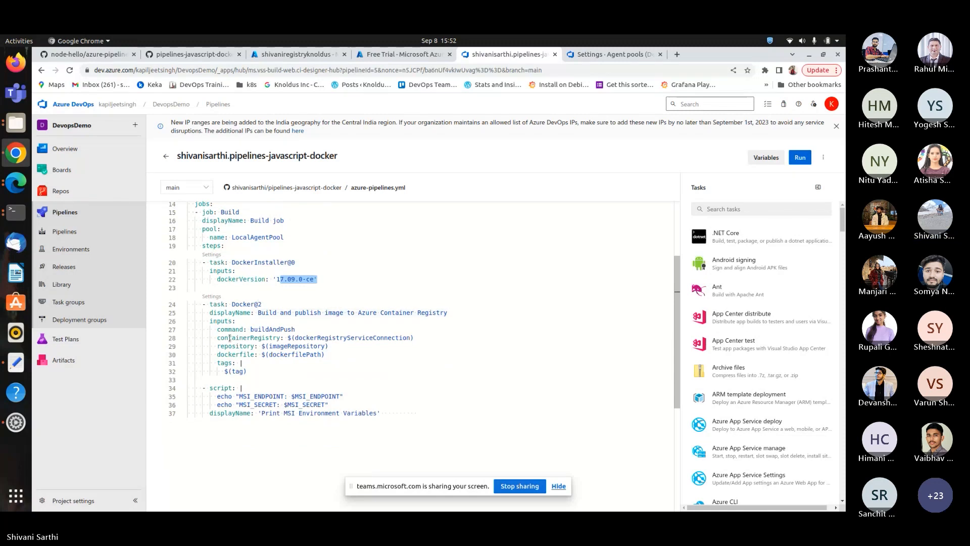
scroll(310, 335, "down", 1)
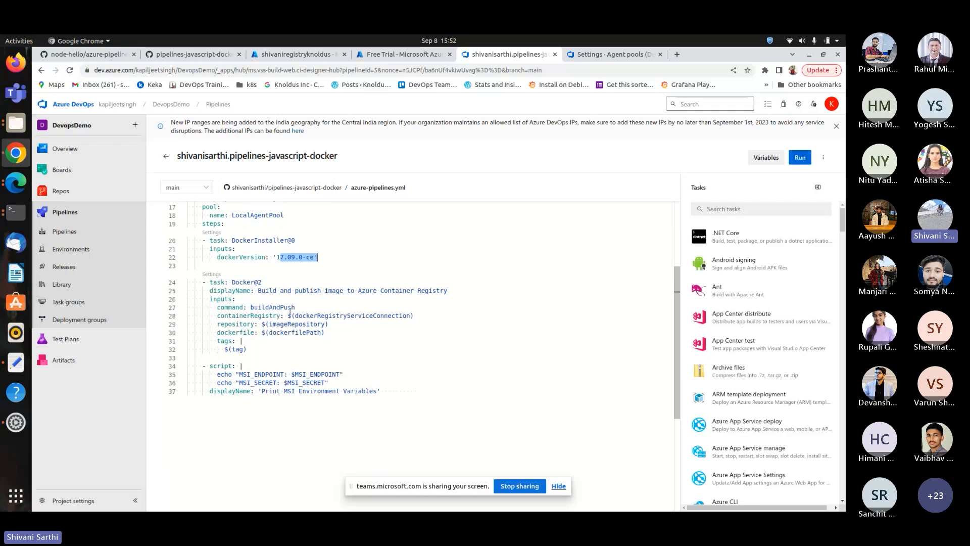
scroll(251, 256, "up", 3)
scroll(242, 247, "up", 2)
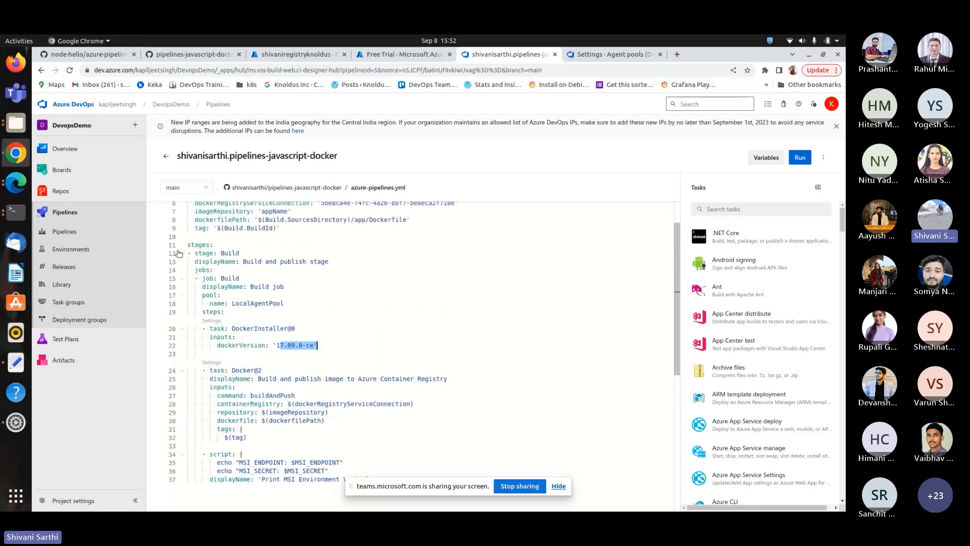
left_click(220, 225)
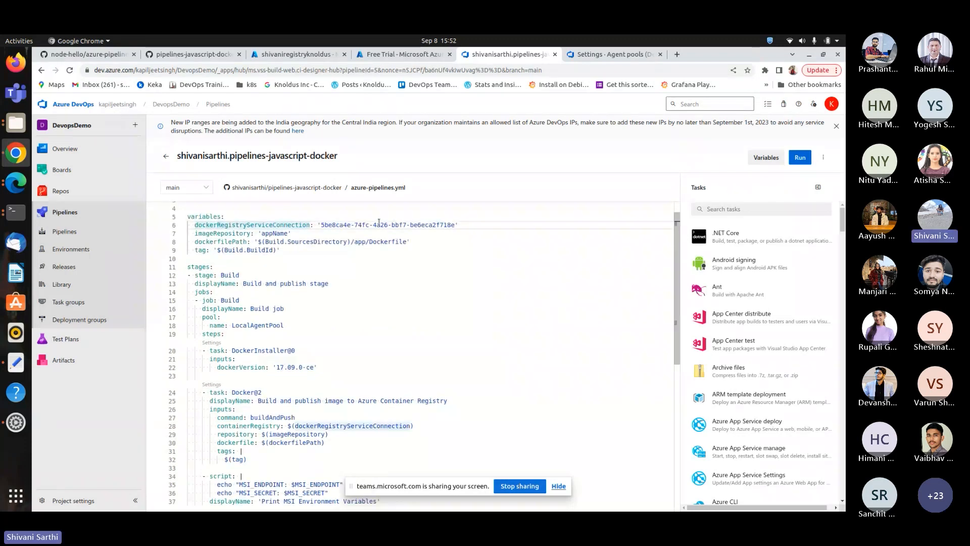
scroll(248, 388, "down", 2)
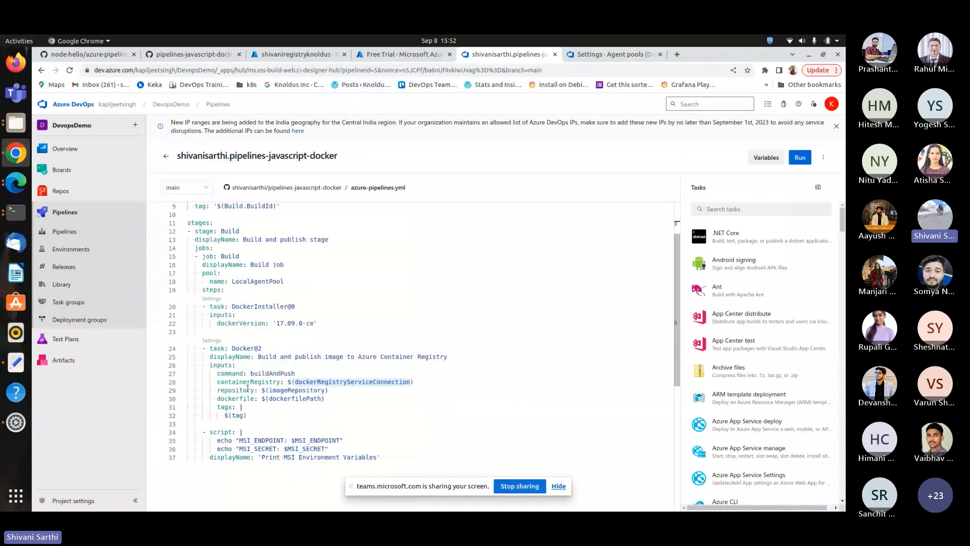
scroll(248, 389, "up", 3)
scroll(243, 444, "down", 2)
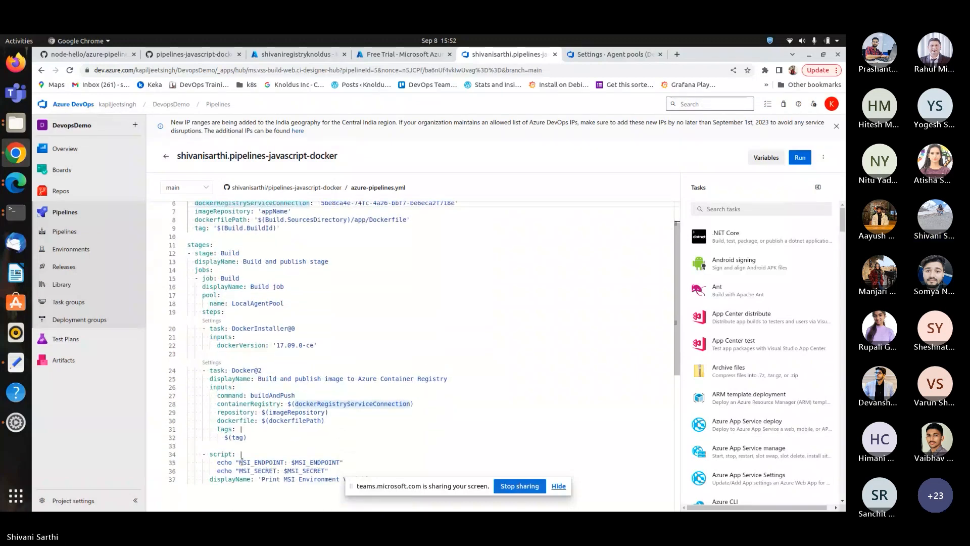
scroll(242, 462, "down", 1)
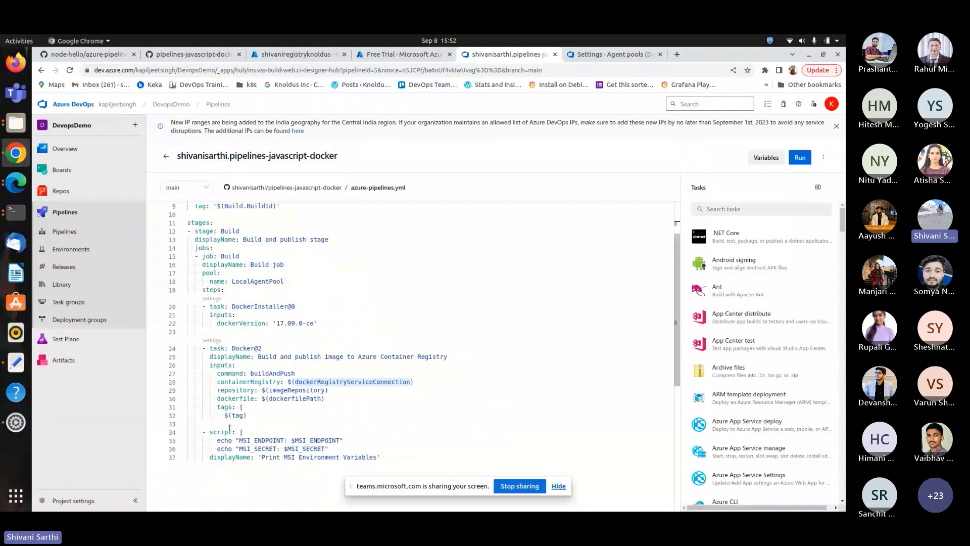
Delete the script step that prints the MSI environment variables from the pipeline YAML.
left_click_drag(399, 457, 380, 457)
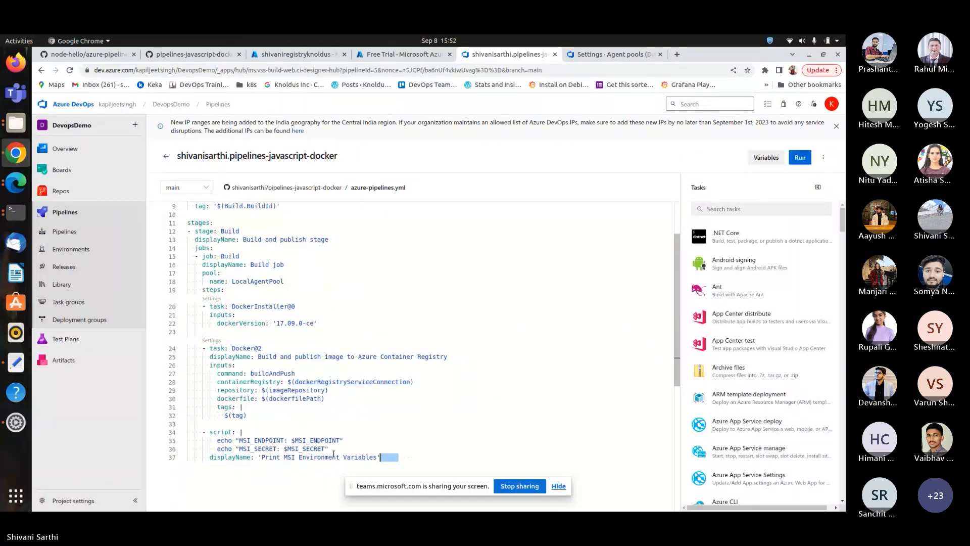
left_click(188, 425, "shift")
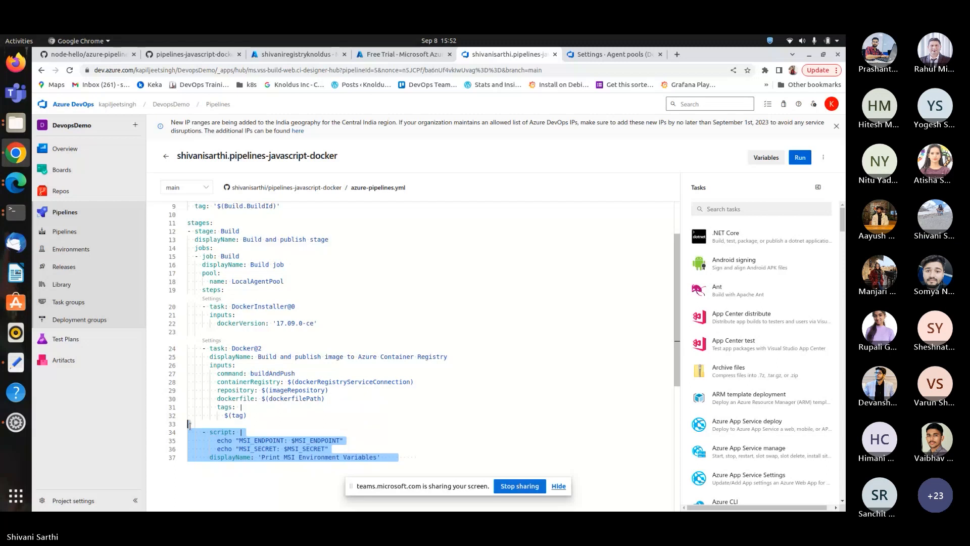
key("Delete")
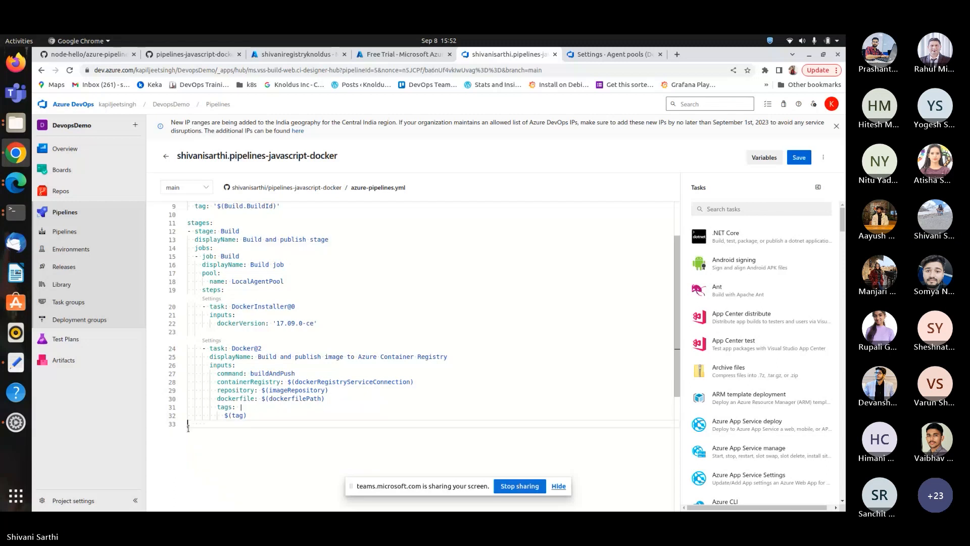
Save the pipeline YAML, committing directly to the main branch.
left_click(799, 157)
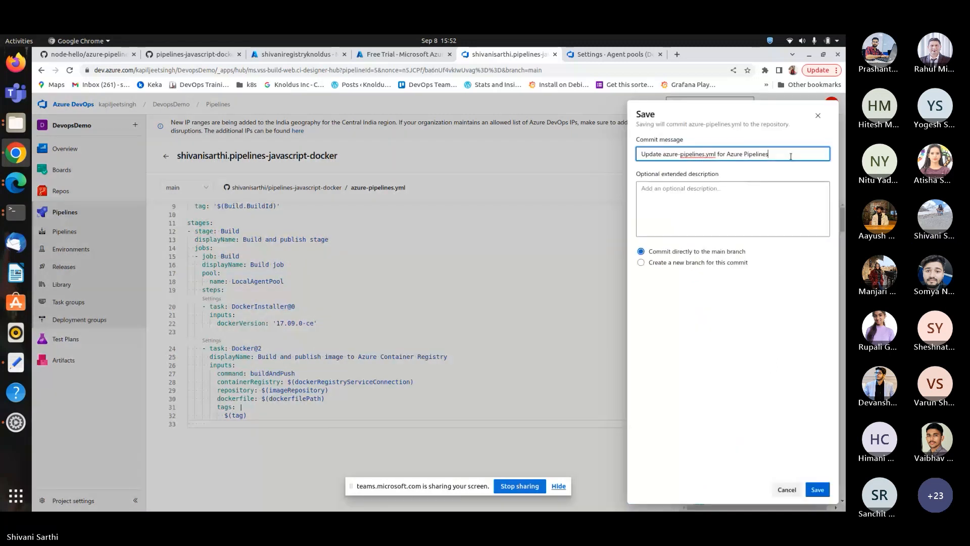
left_click(818, 490)
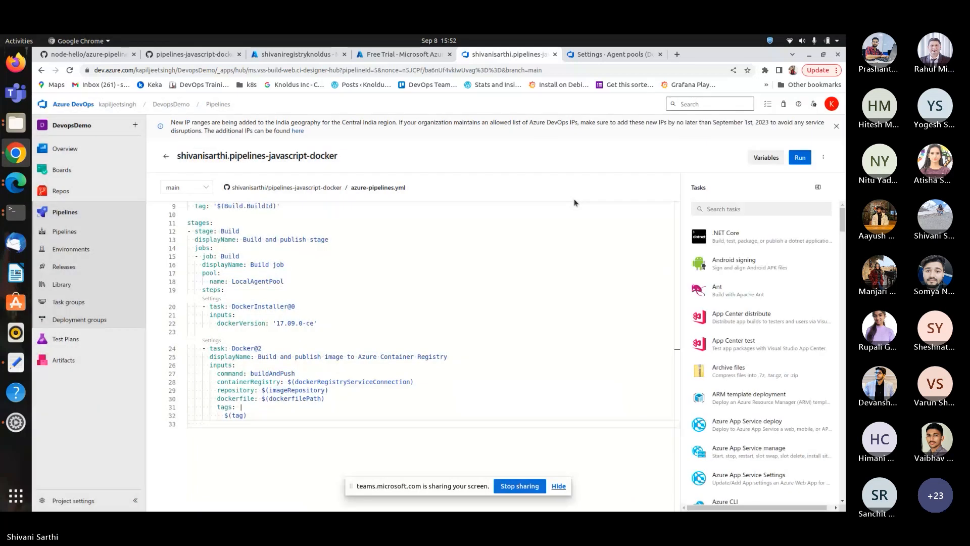
Run the pipeline on the main branch.
left_click(798, 160)
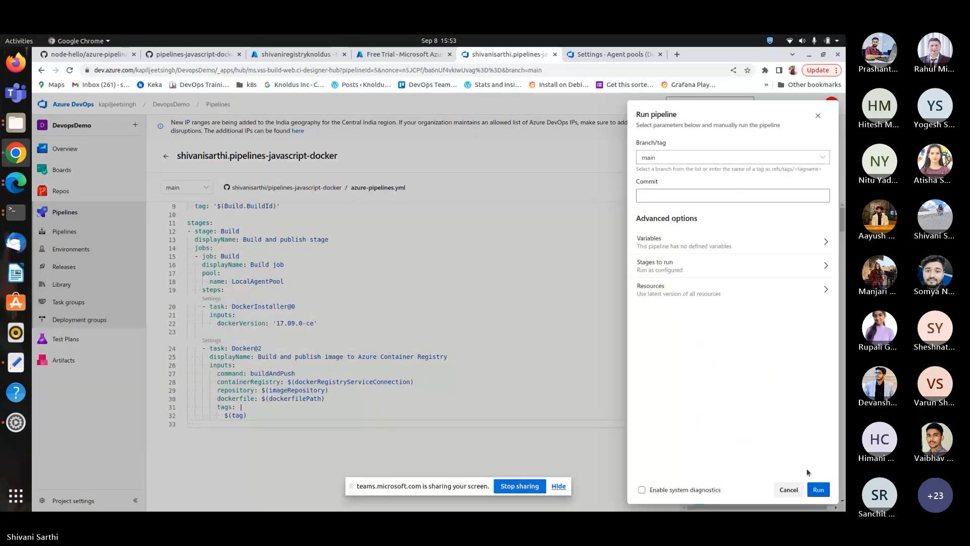
left_click(818, 489)
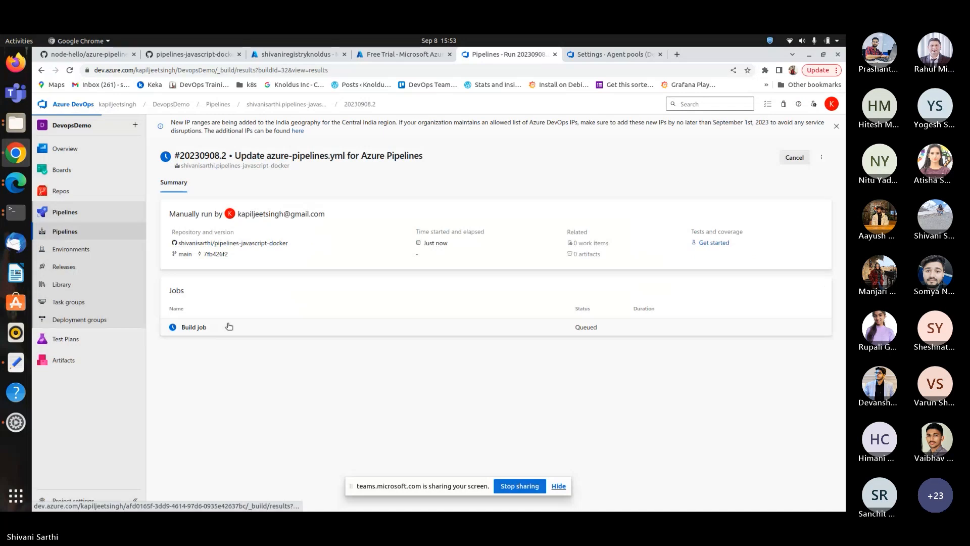
Open the Build job log and expand its job preparation parameters.
left_click(226, 325)
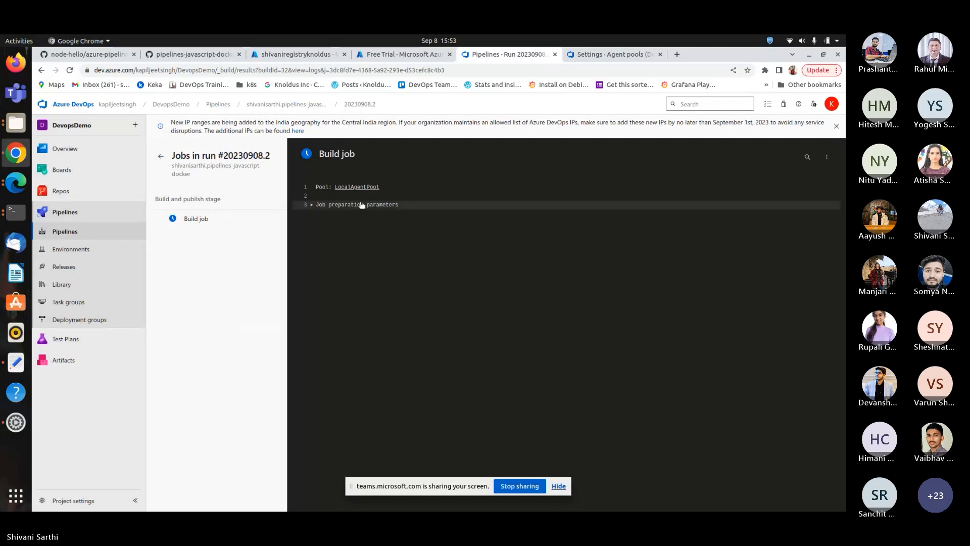
left_click(346, 211)
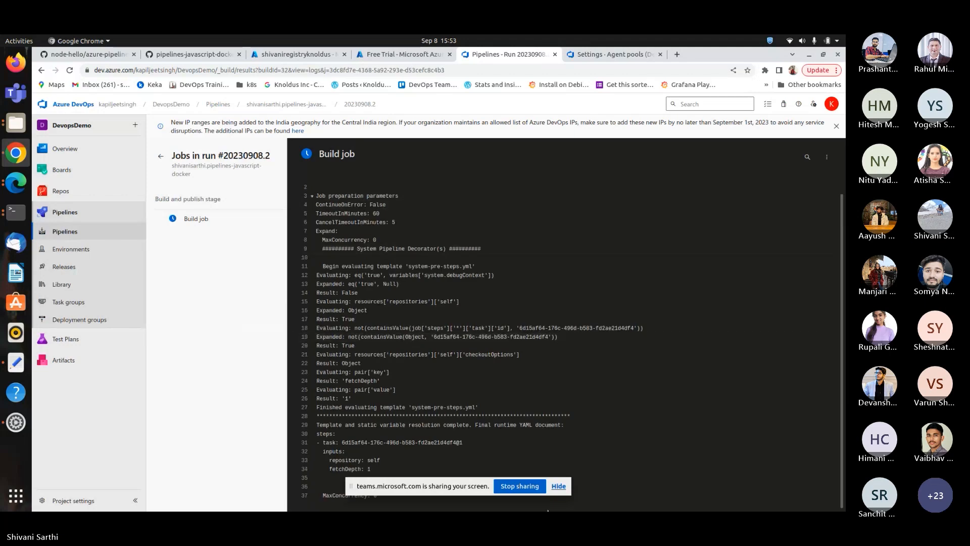
left_click_drag(407, 486, 641, 441)
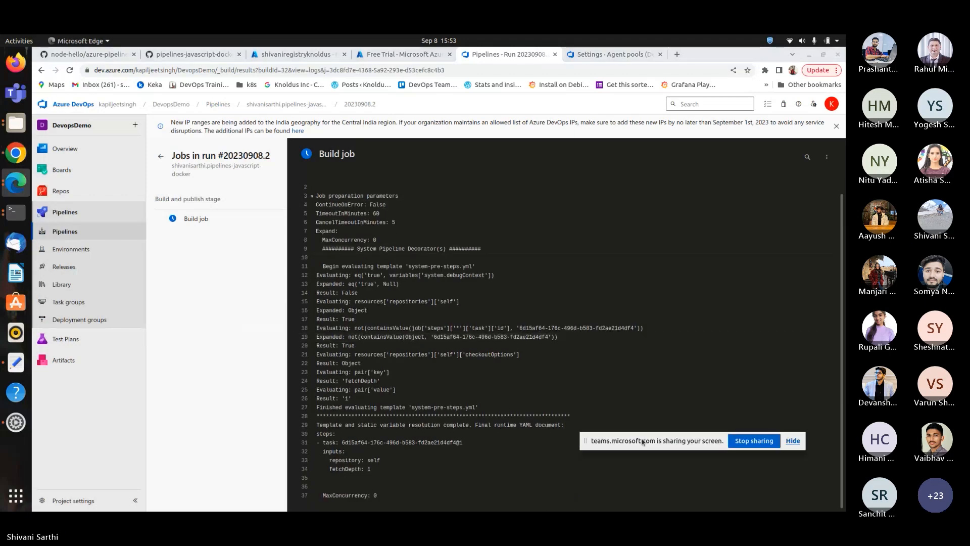
scroll(540, 218, "up", 1)
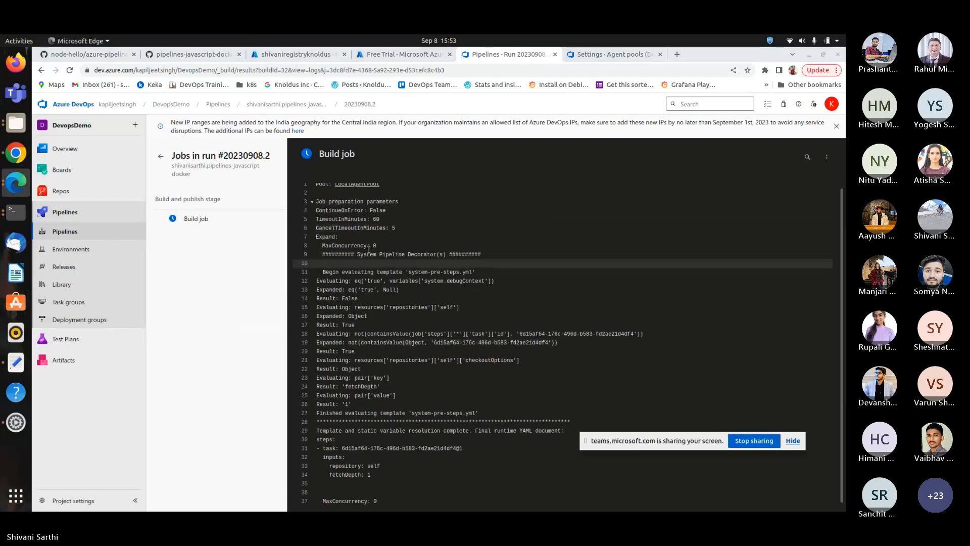
Collapse the job preparation parameters and open the Build job log of run 20230908.1 instead.
left_click(321, 203)
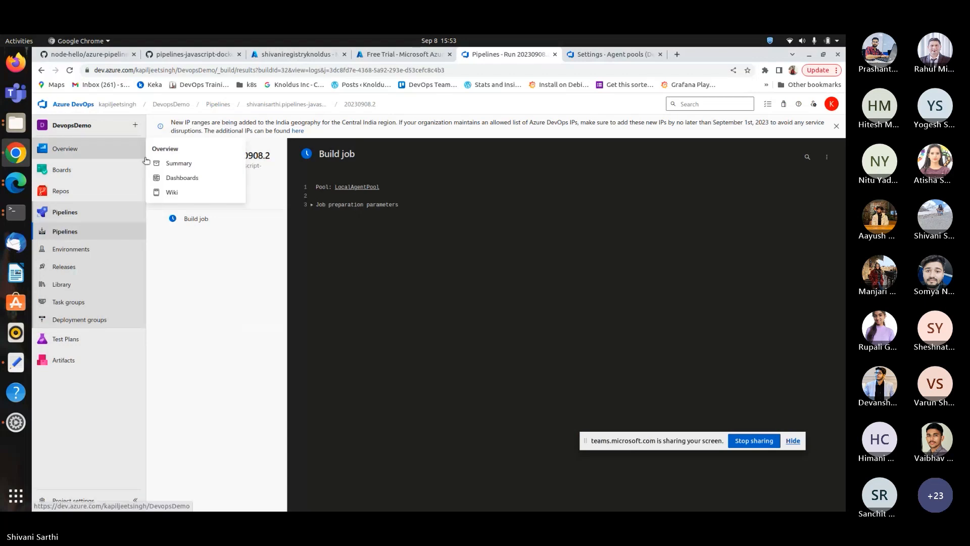
left_click(161, 156)
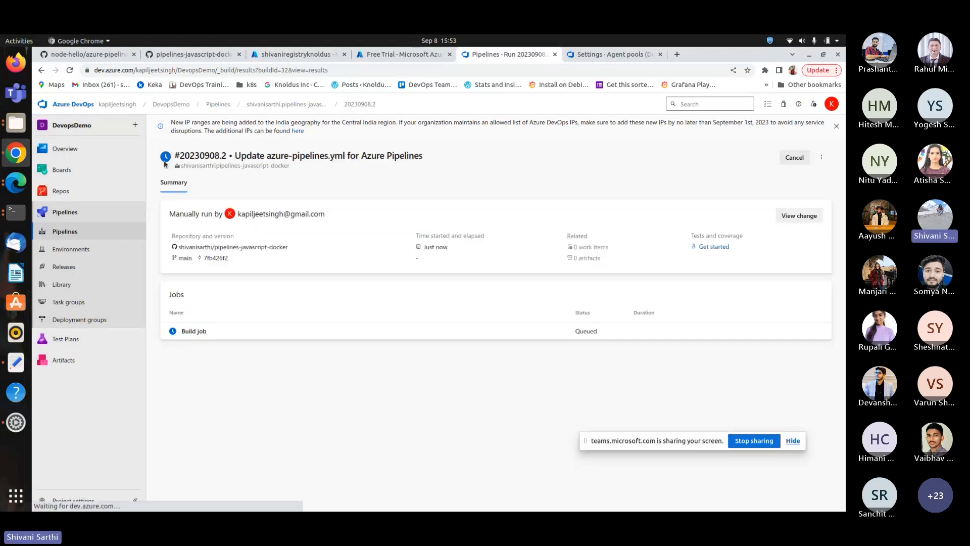
left_click(304, 107)
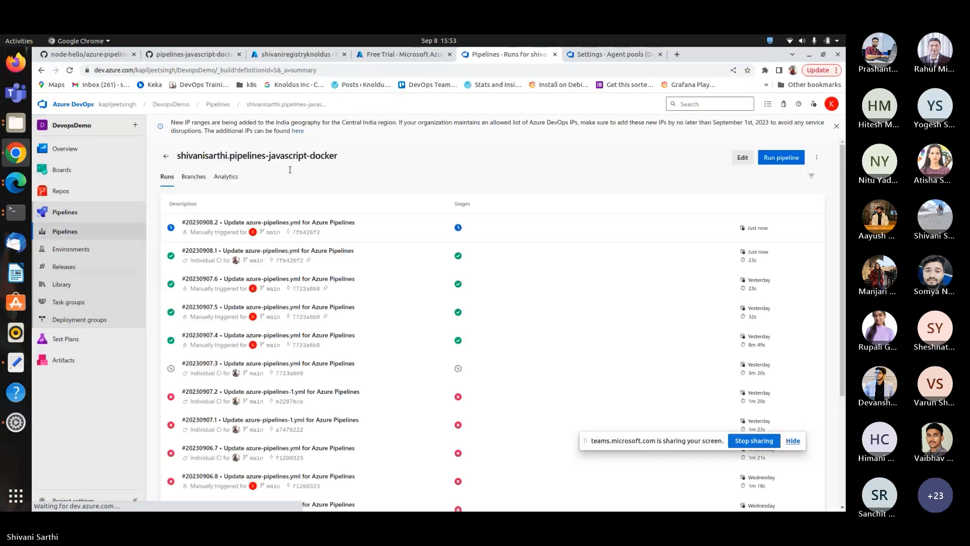
left_click(303, 251)
left_click(194, 374)
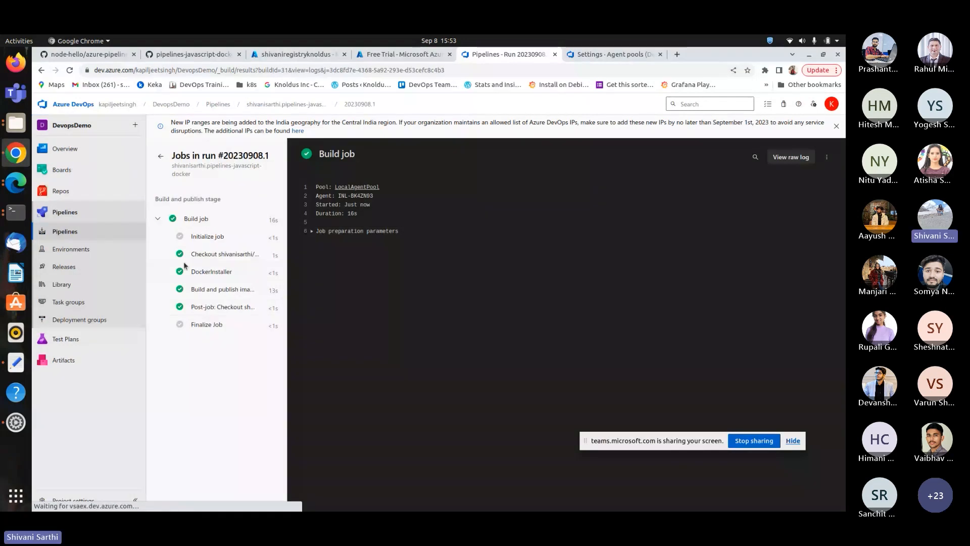
Review the Checkout and DockerInstaller step logs, highlighting the reported Docker version line.
left_click(218, 254)
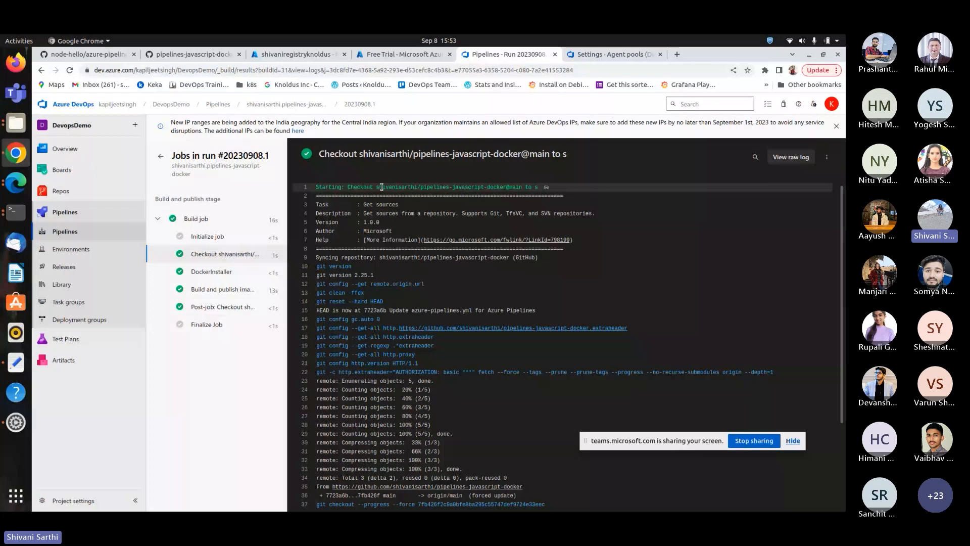
key("Down")
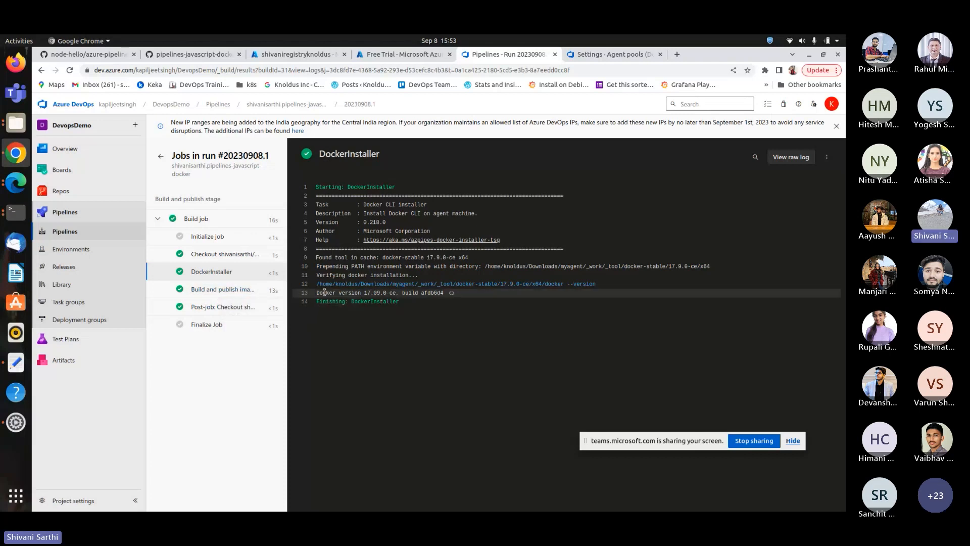
left_click_drag(326, 293, 498, 299)
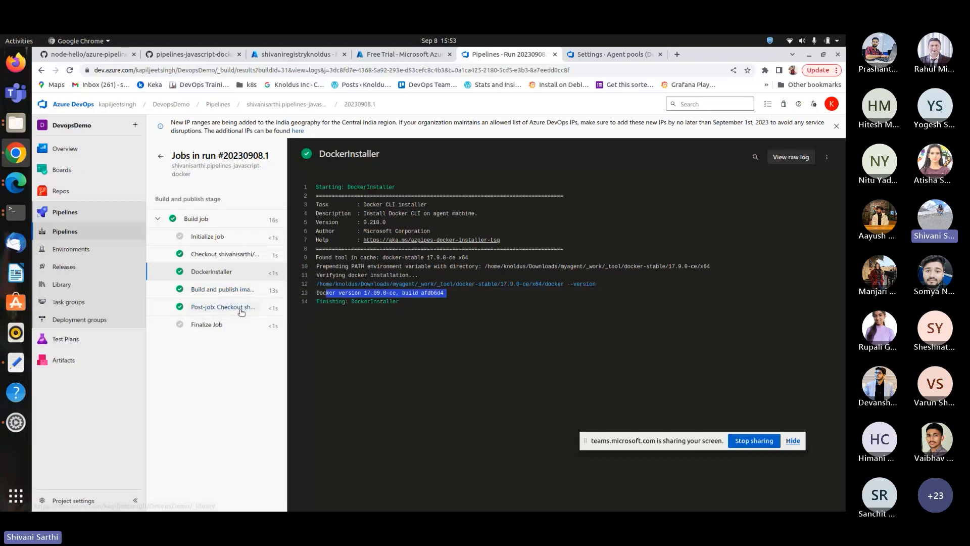
Scroll through the Build and publish image to Azure Container Registry step log, then open the Post-job checkout step.
left_click(225, 289)
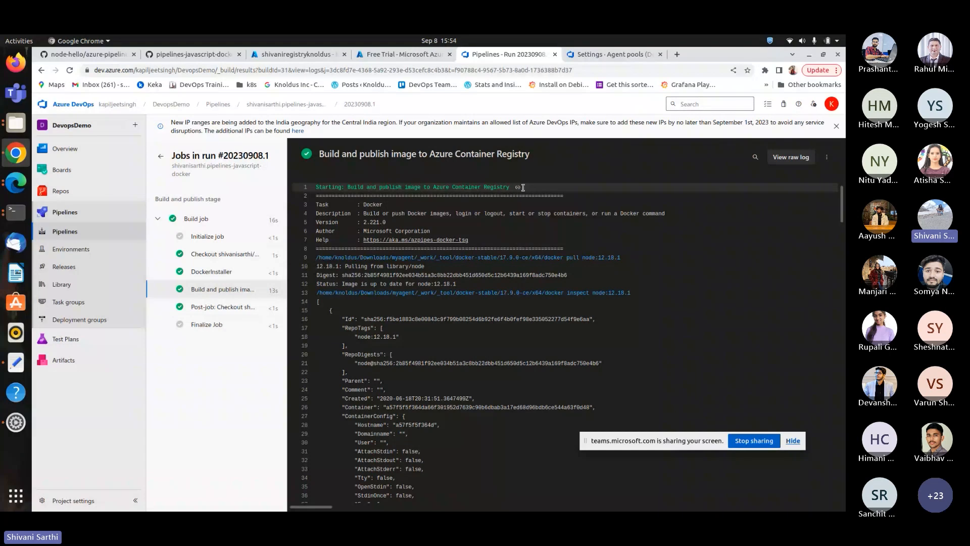
scroll(688, 228, "down", 3)
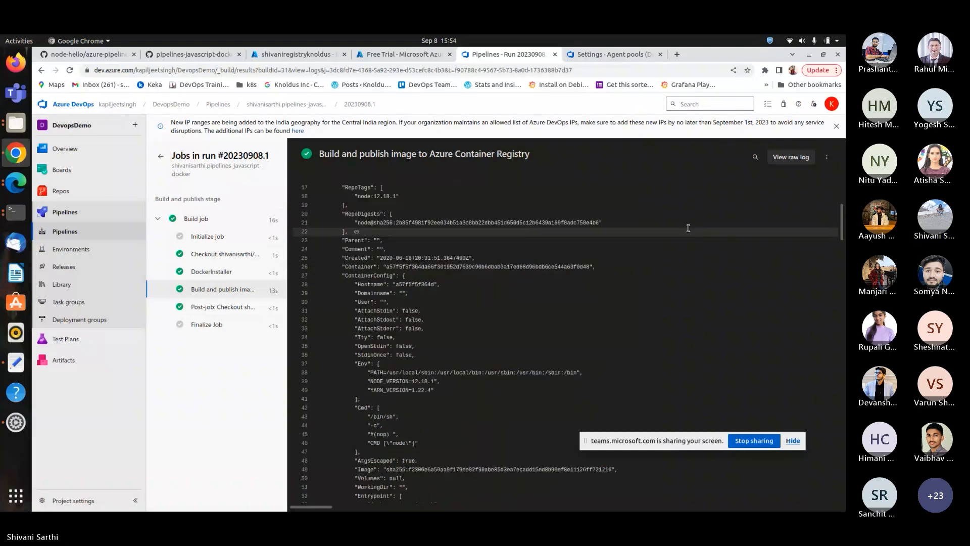
scroll(684, 233, "down", 12)
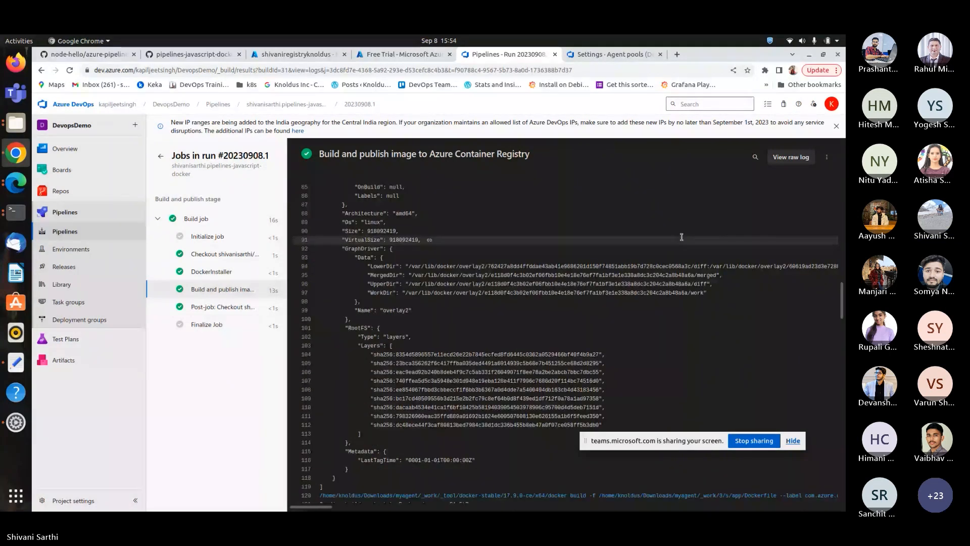
scroll(682, 237, "down", 5)
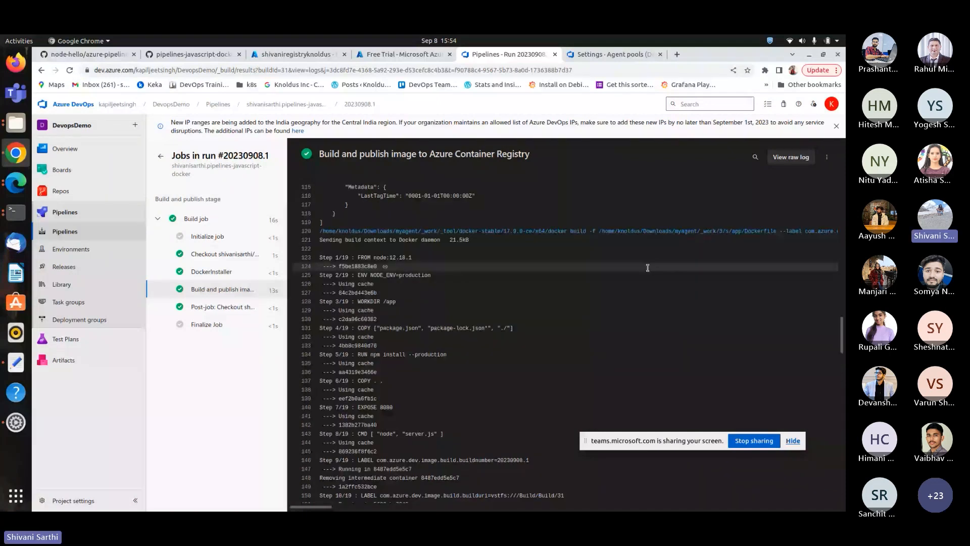
scroll(358, 329, "up", 1)
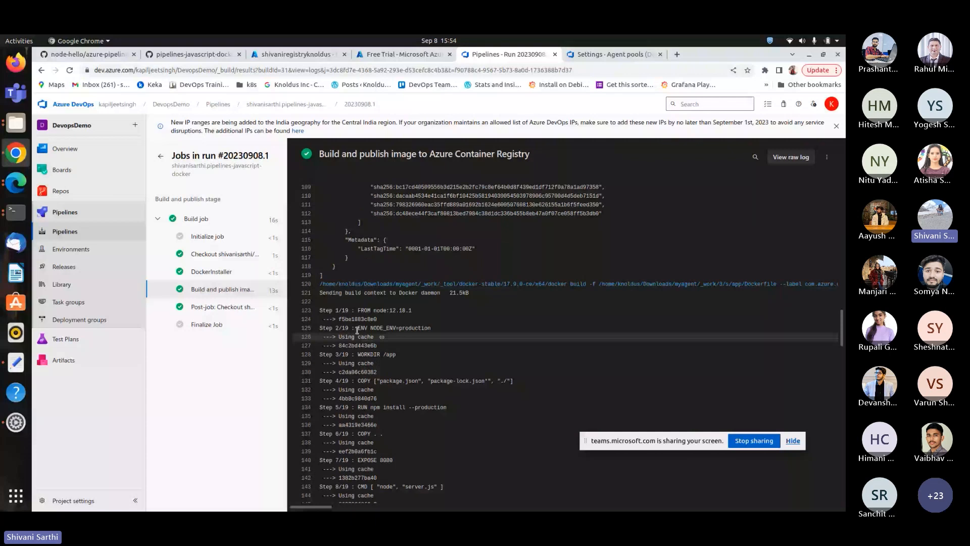
left_click(223, 307)
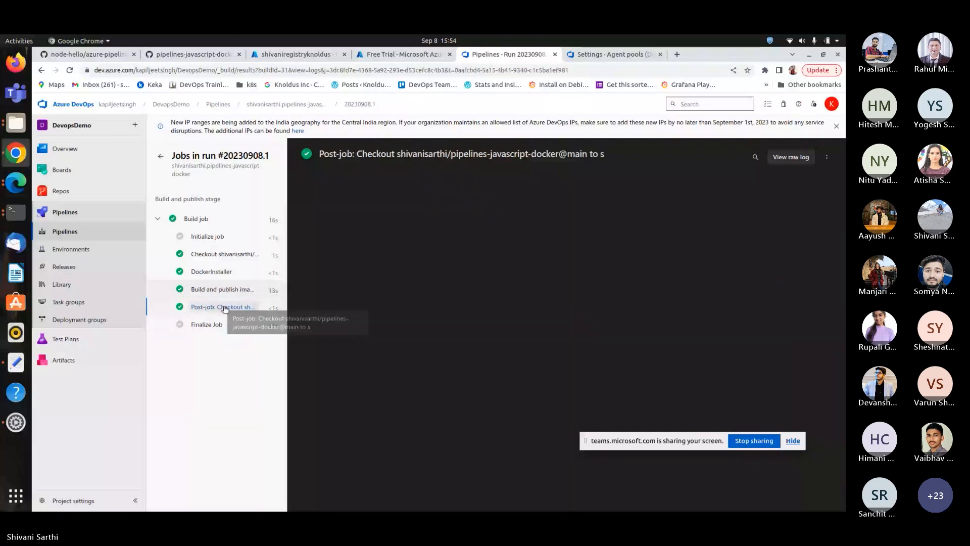
Return to the run summary and open the summary of run 20230908.2 from the pipeline's runs list.
left_click(159, 156)
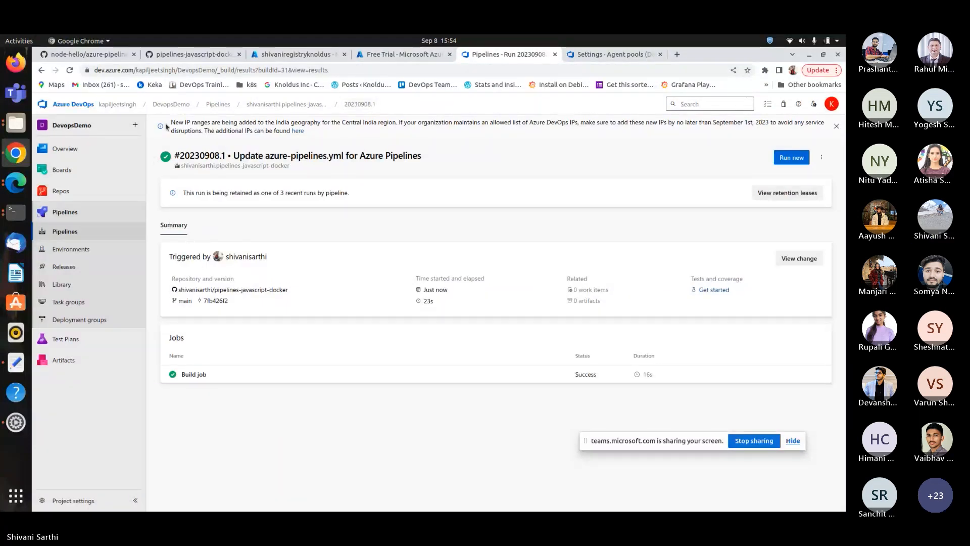
left_click(297, 104)
left_click(295, 222)
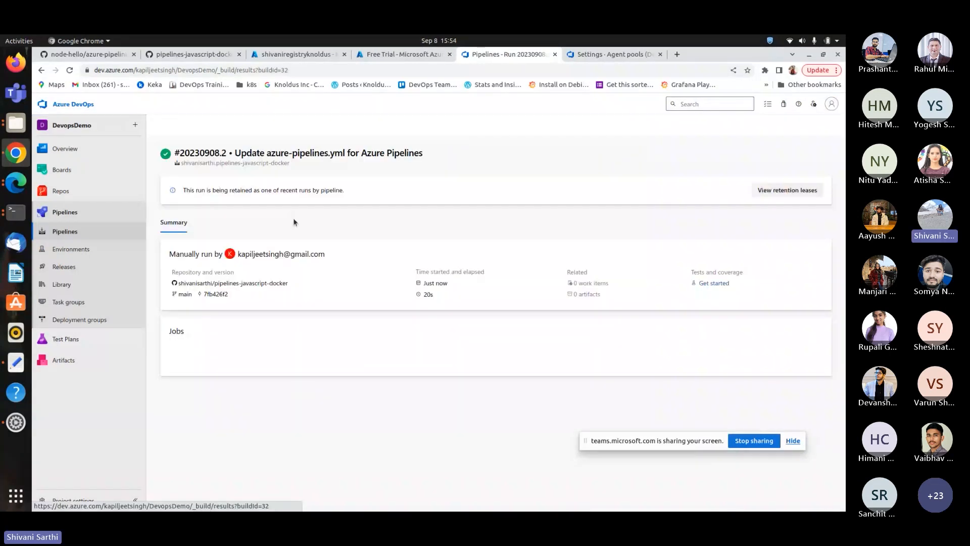
Inspect the appname repository's image tags in the shivaniregistryknoldus container registry, highlighting the newest tag's modified time.
left_click(320, 53)
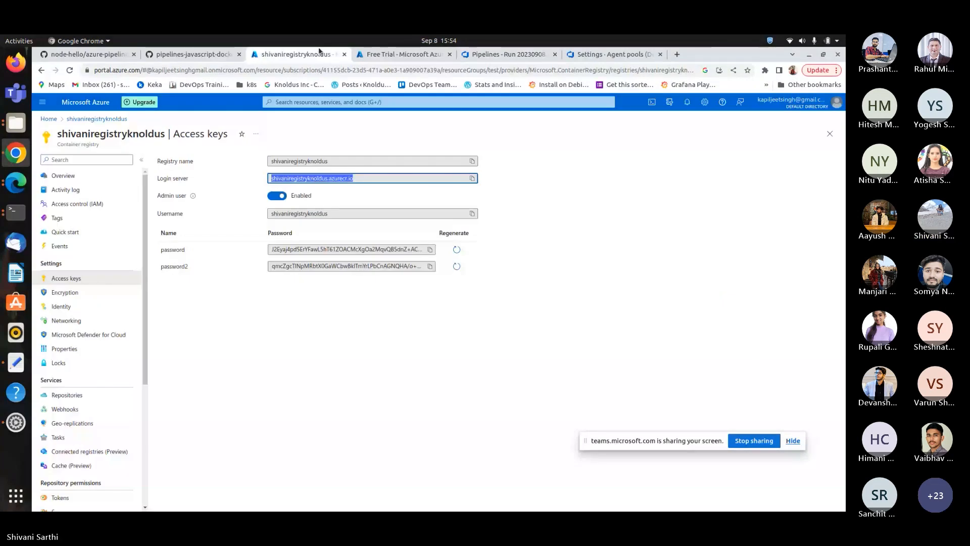
left_click(67, 394)
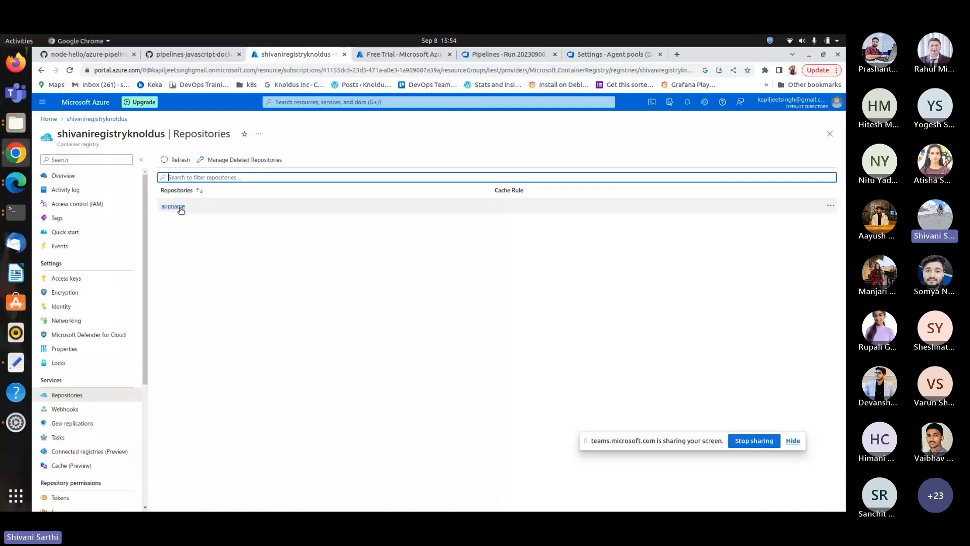
left_click(174, 207)
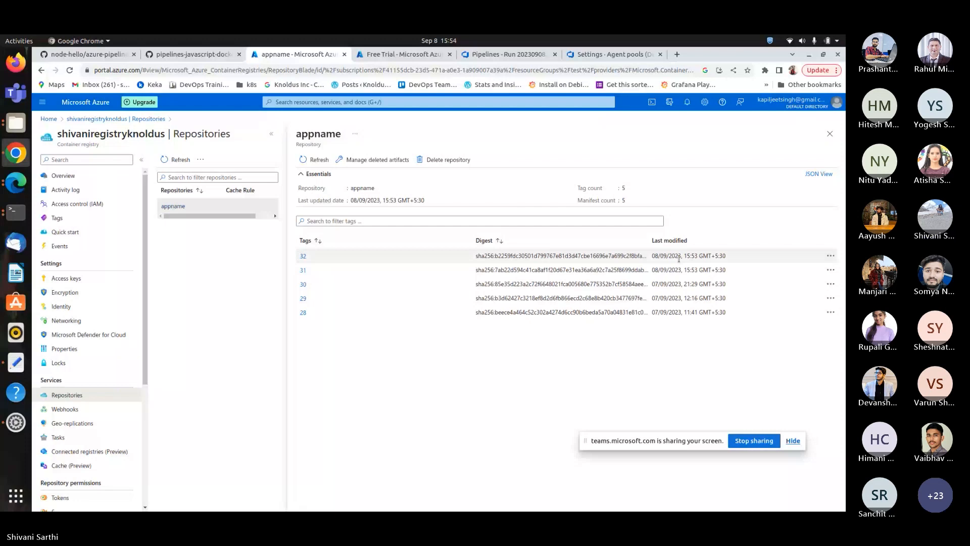
left_click_drag(682, 256, 712, 256)
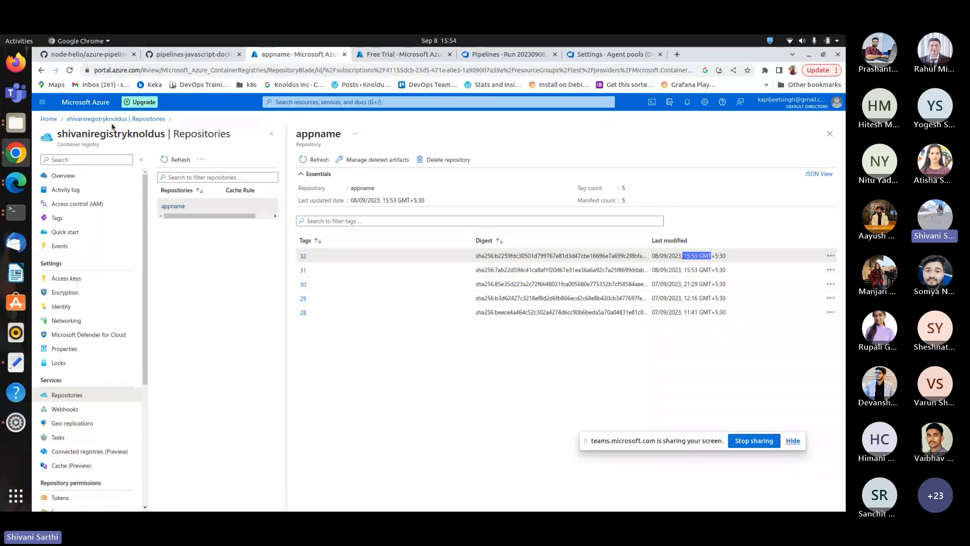
Open the shivanisarthi.node-hello pipeline's YAML in the editor and run it on the main branch.
left_click(522, 58)
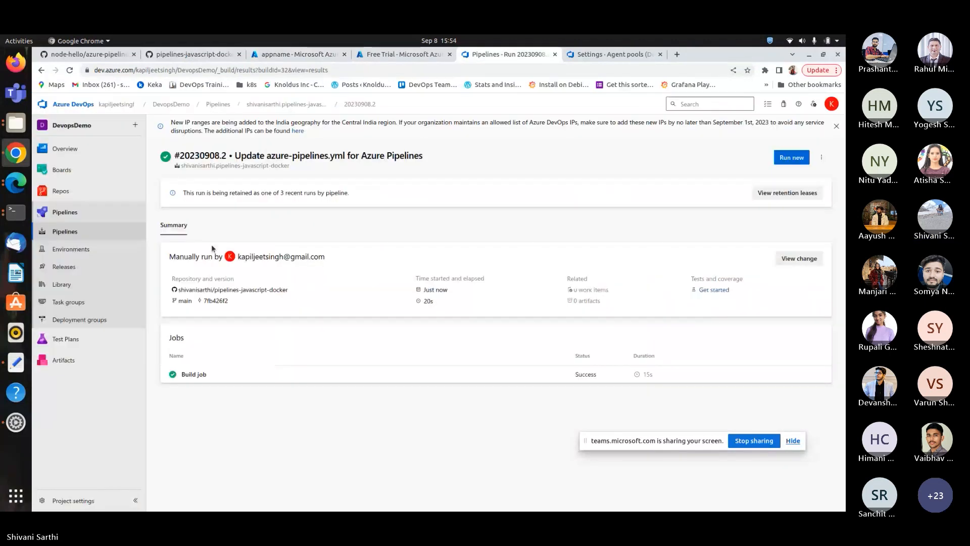
left_click(271, 105)
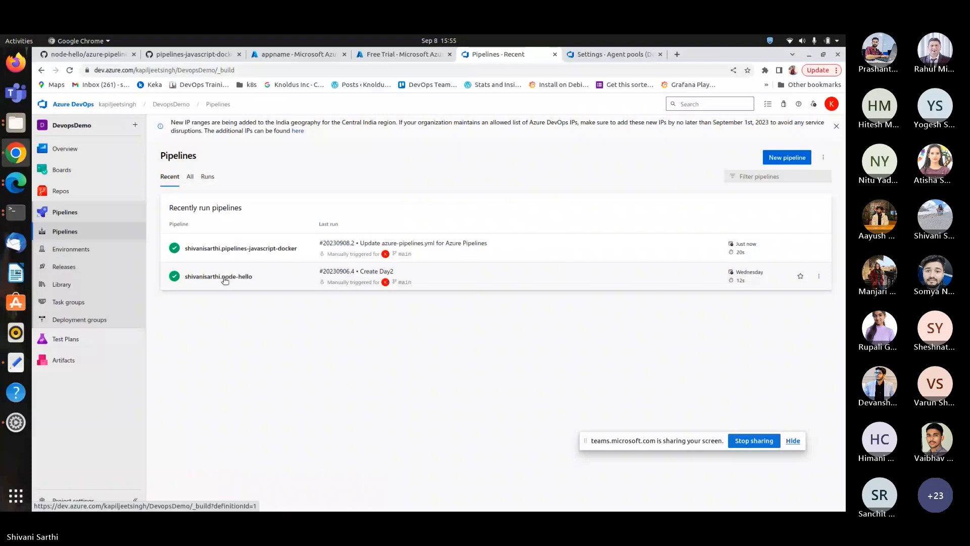
left_click(225, 277)
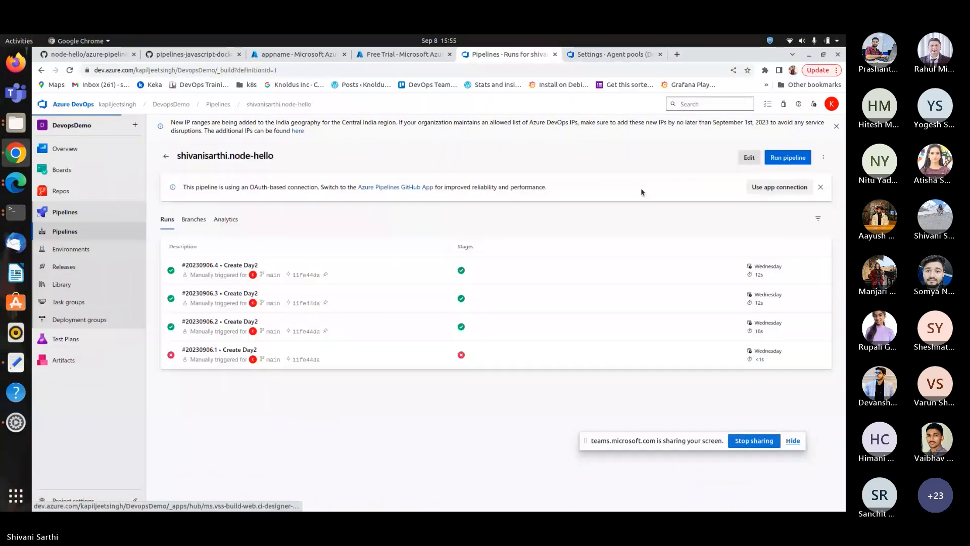
left_click(750, 157)
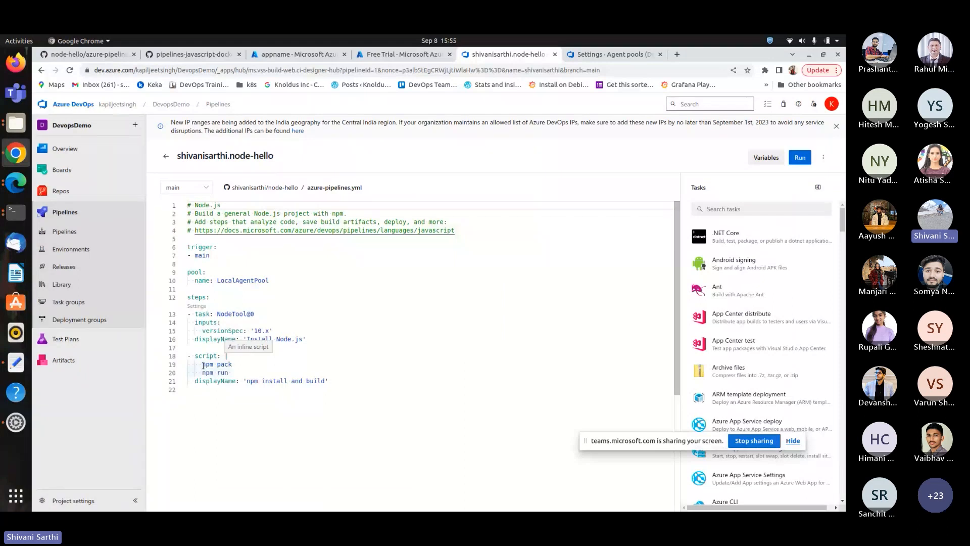
left_click_drag(203, 365, 231, 365)
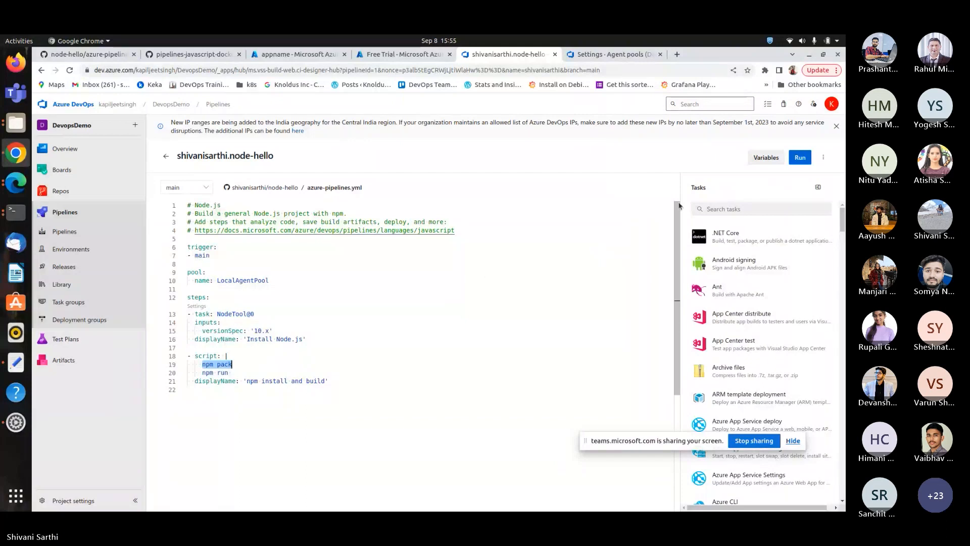
left_click(800, 158)
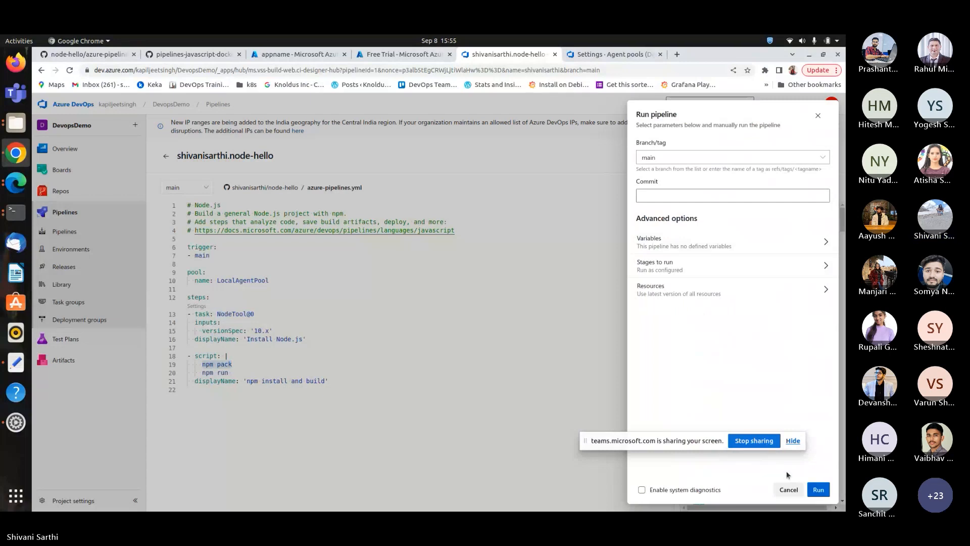
left_click(818, 489)
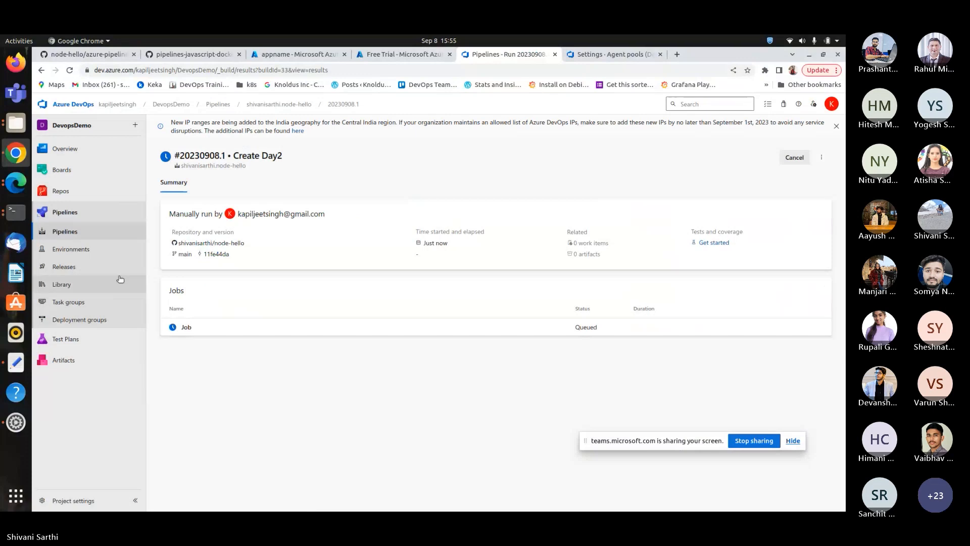
Examine the node-hello run's Job log, the azure-pipelines.yml on GitHub and the agent pools list, then return to the run summary.
left_click(256, 323)
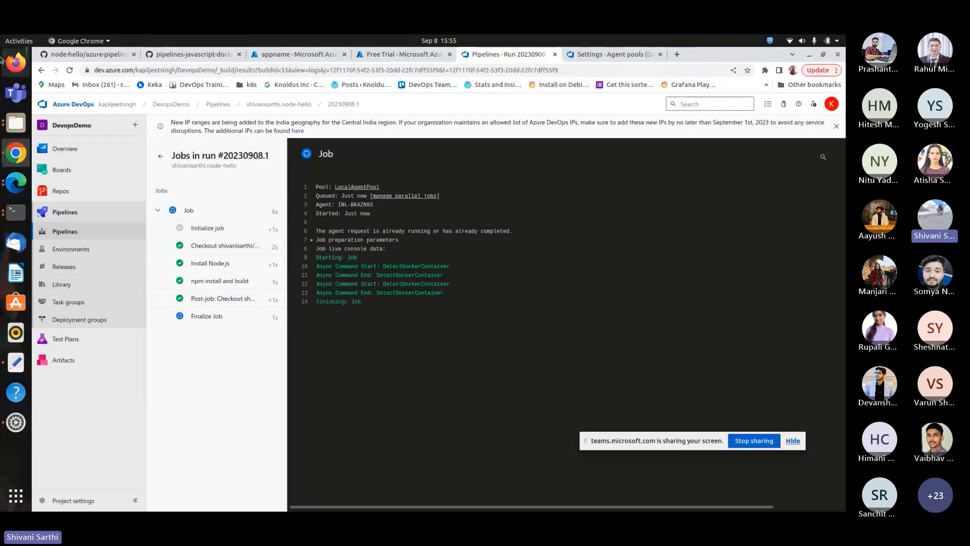
left_click(86, 54)
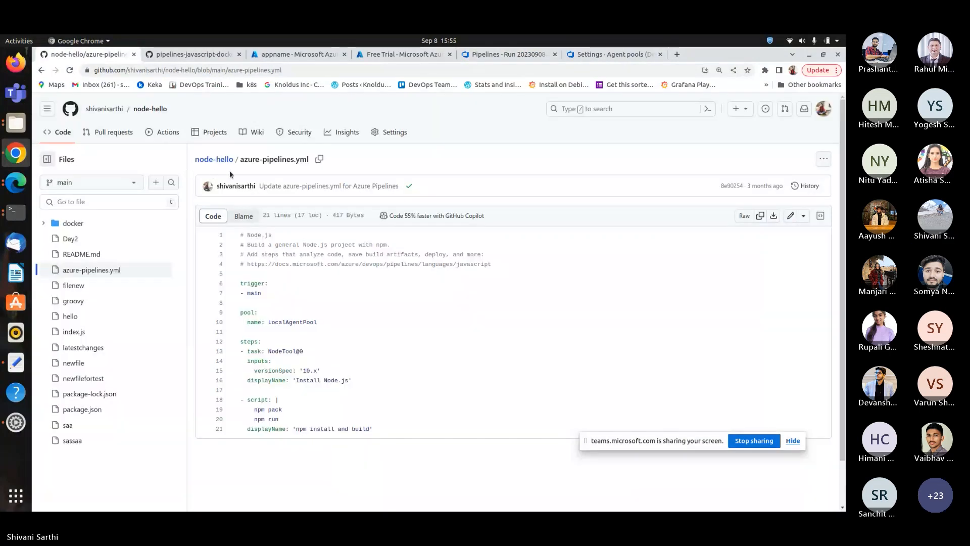
left_click(601, 54)
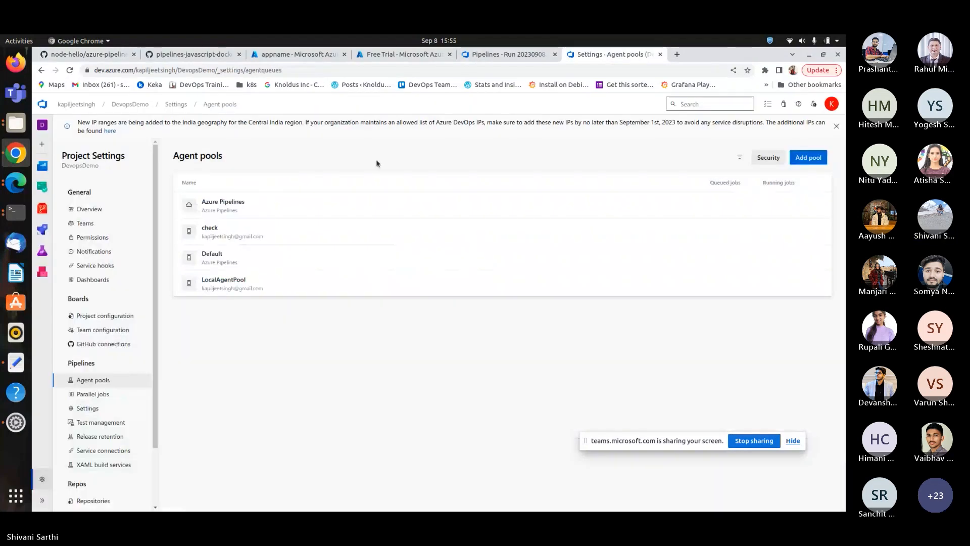
key("ctrl+shift+Tab")
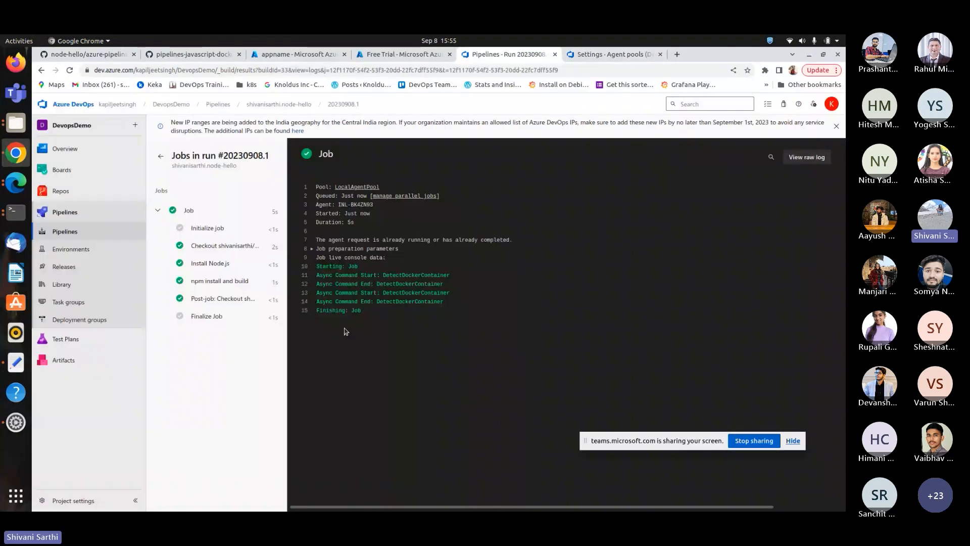
left_click(162, 156)
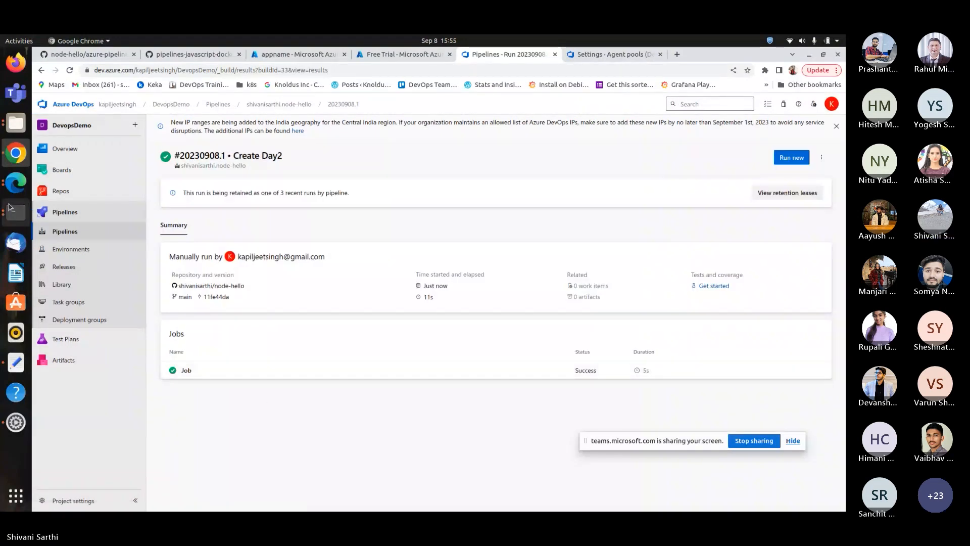
Switch to the Microsoft Teams window with the Azure Pipelines PowerPoint presentation.
left_click(3, 178)
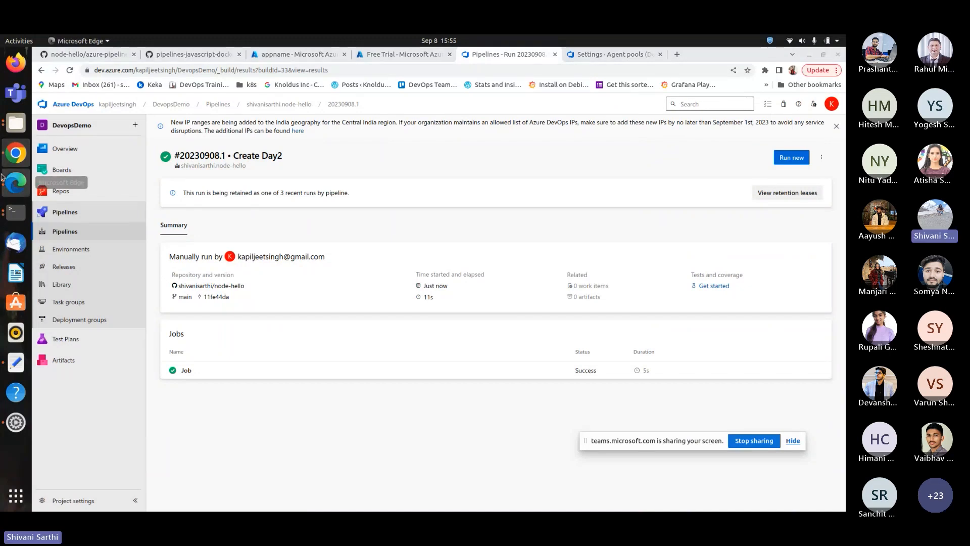
left_click(3, 178)
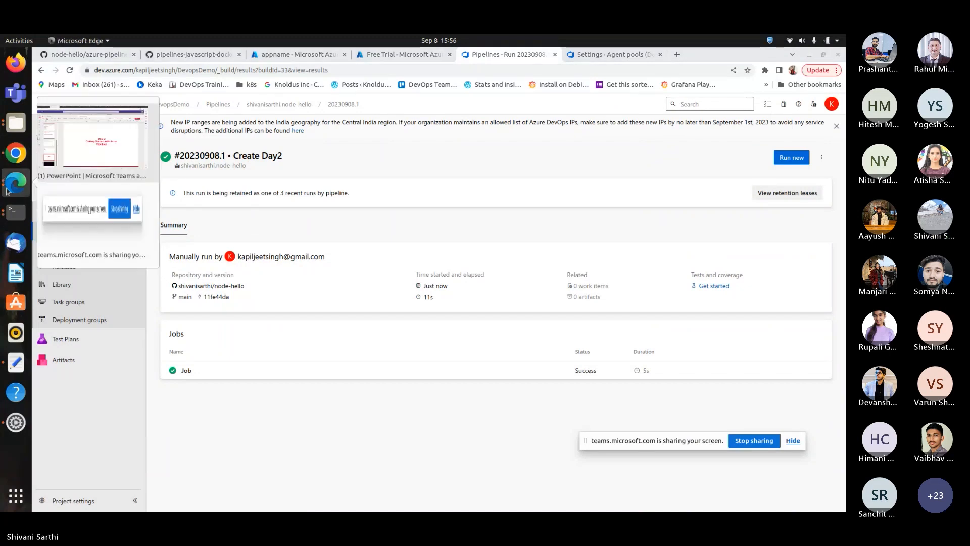
left_click(64, 137)
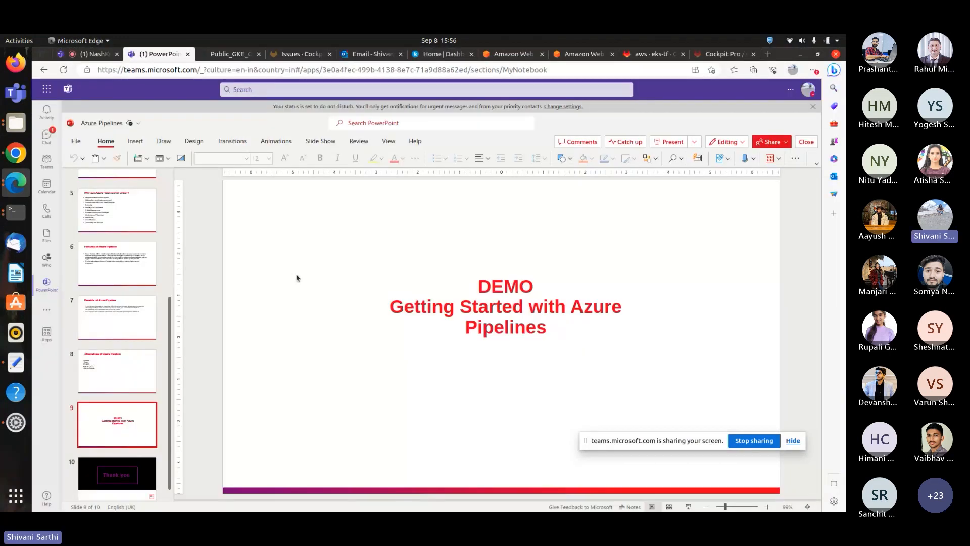
left_click(95, 56)
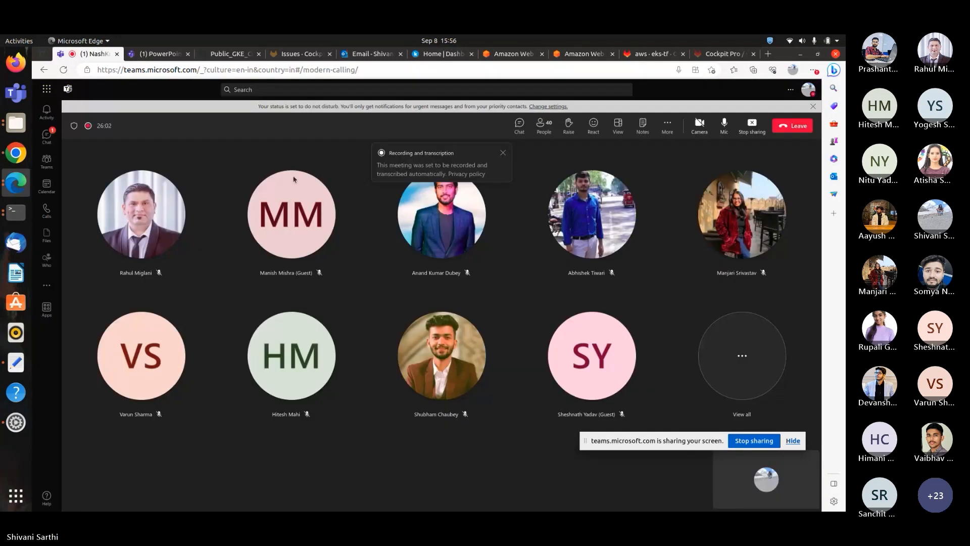
Switch from the Teams meeting to the Chrome window showing the appname repository in the container registry.
left_click(148, 55)
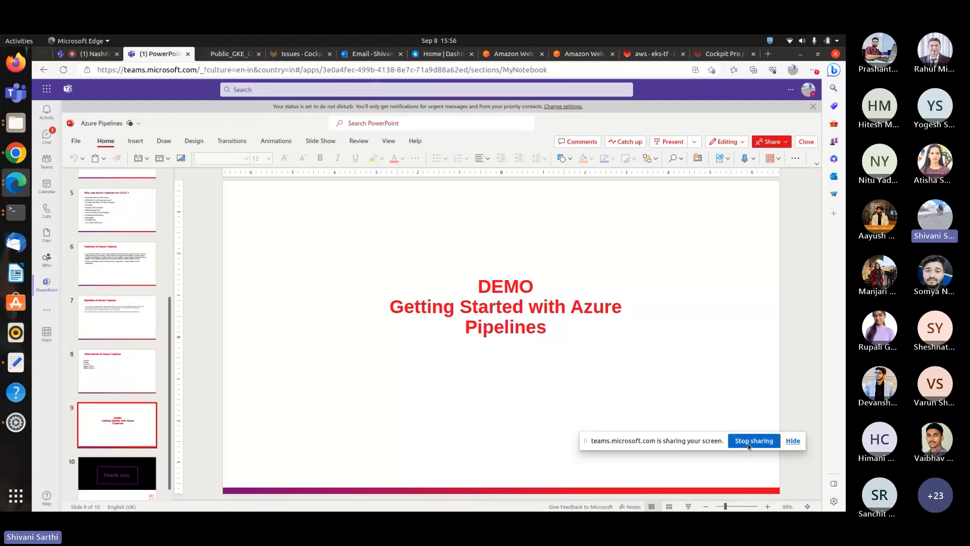
left_click(89, 53)
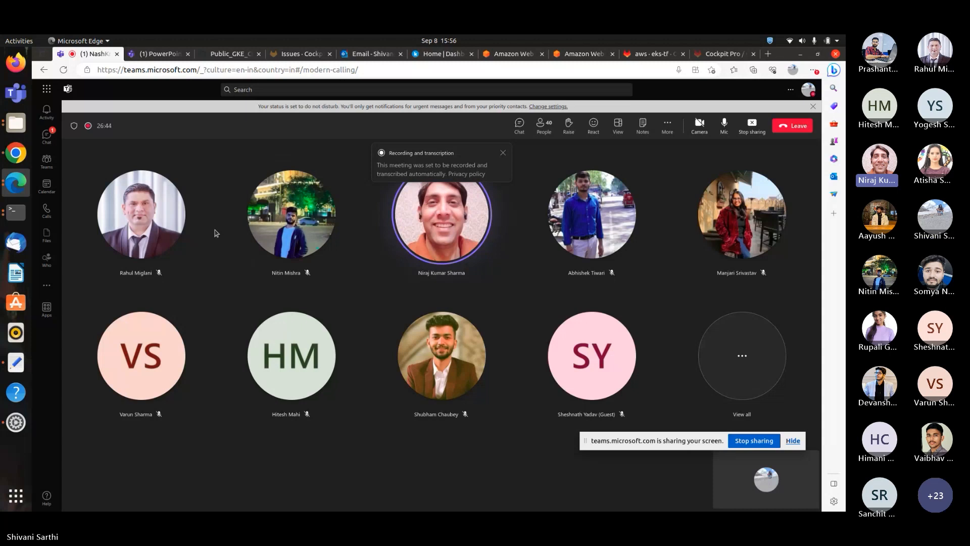
left_click(17, 184)
left_click(130, 144)
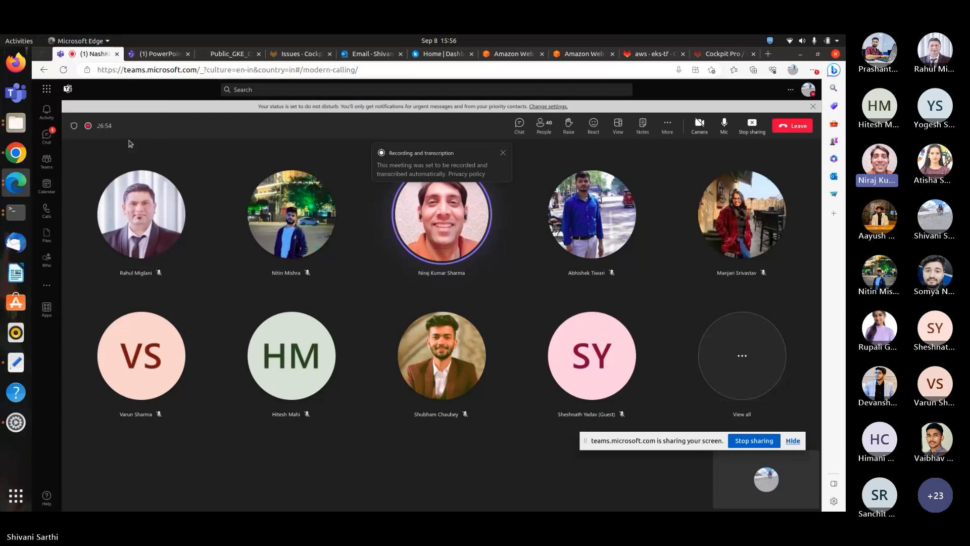
left_click(17, 184)
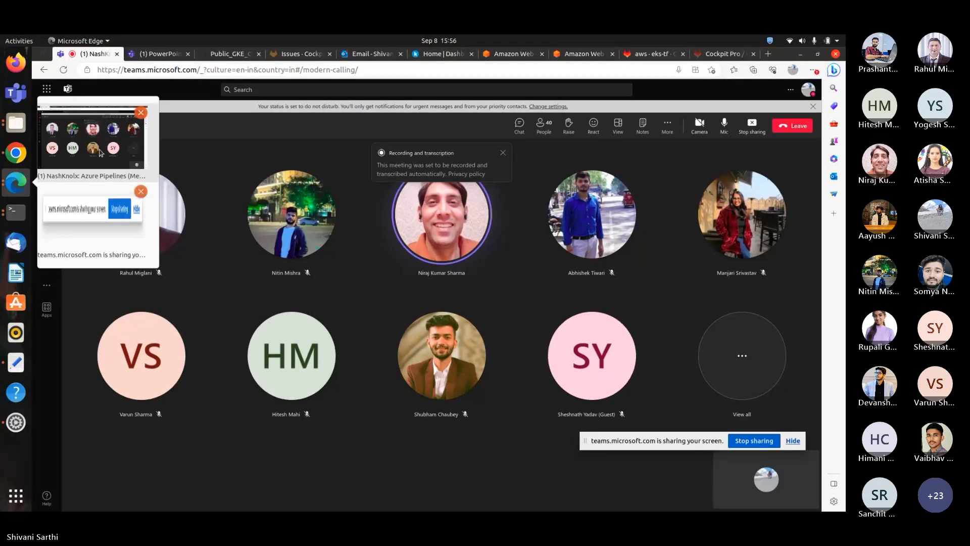
left_click(11, 158)
left_click(301, 55)
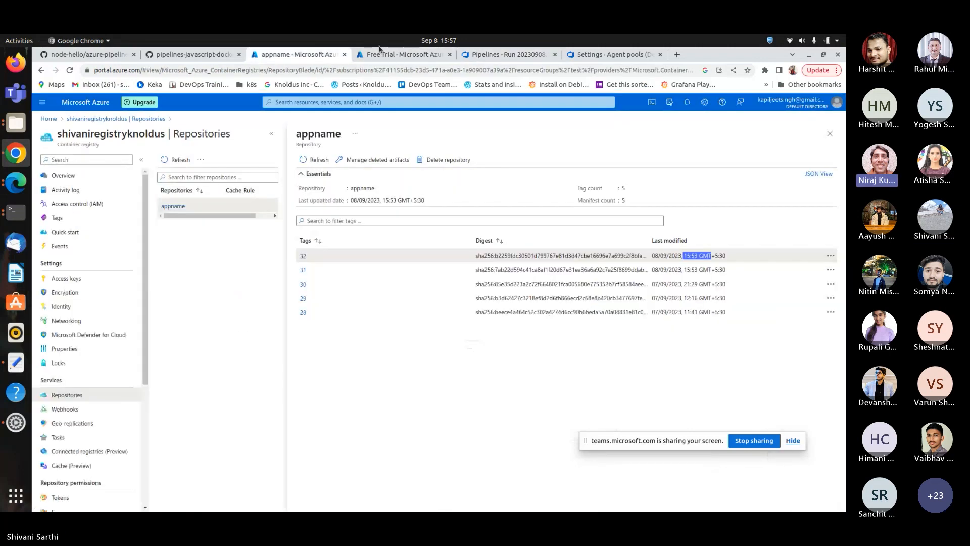
Navigate from the node-hello run to the pipelines list and open the shivanisarthi.pipelines-javascript-docker pipeline's YAML in the editor.
left_click(522, 55)
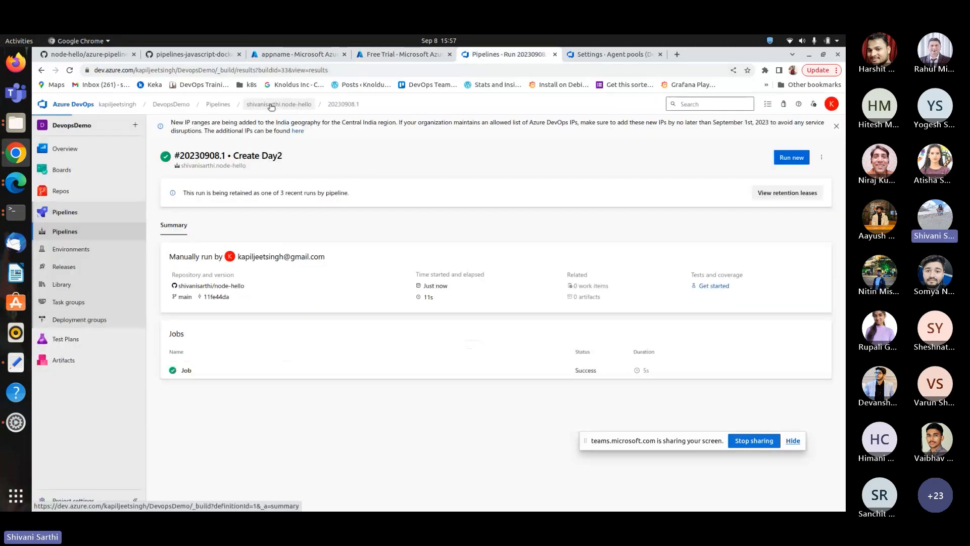
left_click(271, 104)
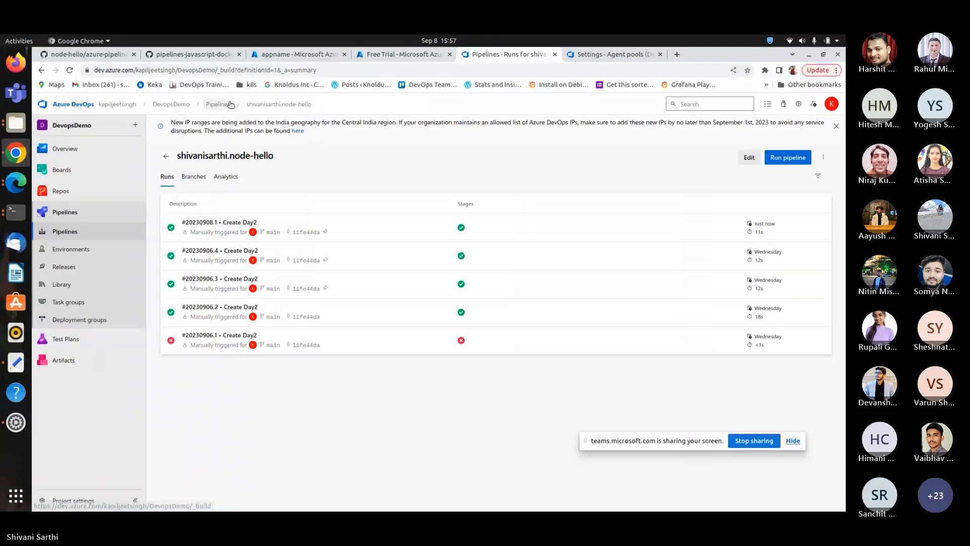
left_click(230, 105)
left_click(232, 223)
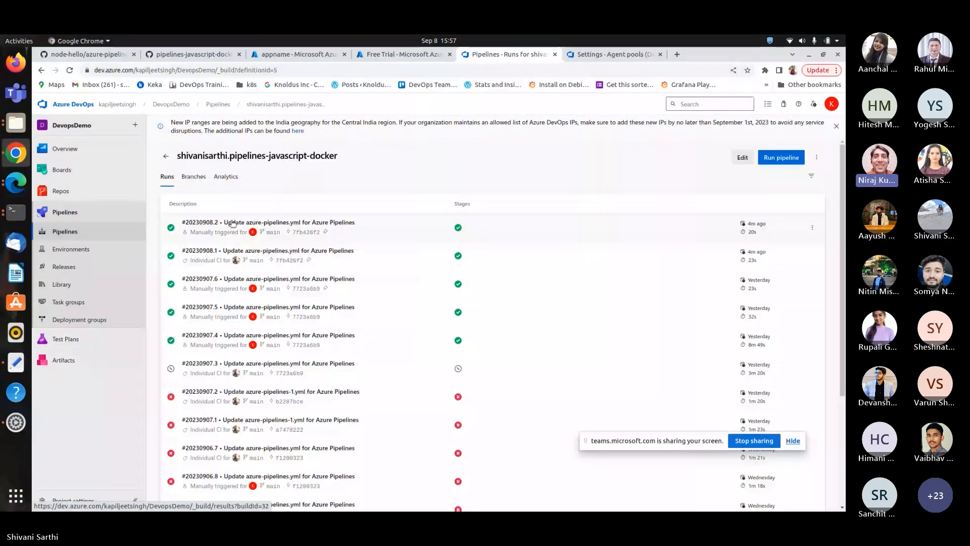
left_click(742, 157)
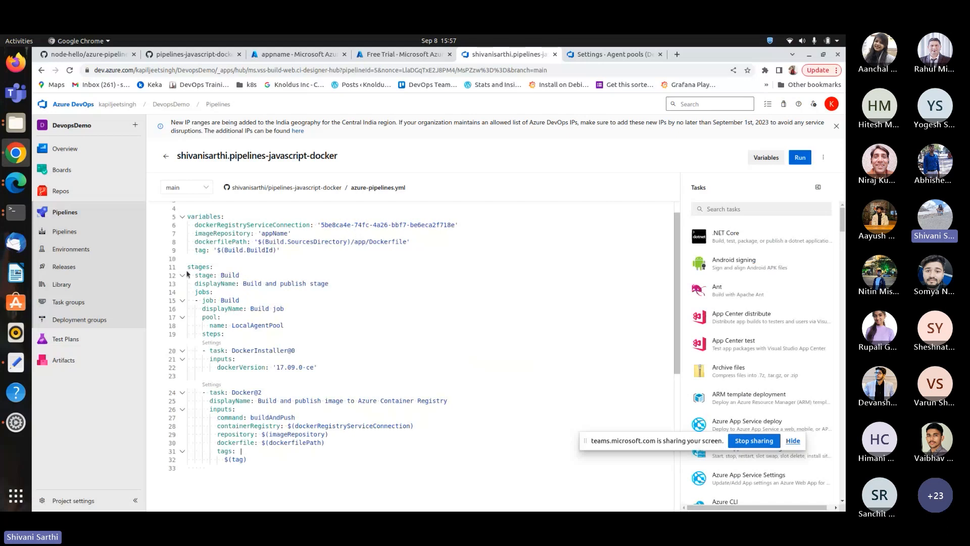
Review the YAML's Build stage, the DockerInstaller task and the Docker build-and-push task section by section.
left_click_drag(187, 274, 342, 365)
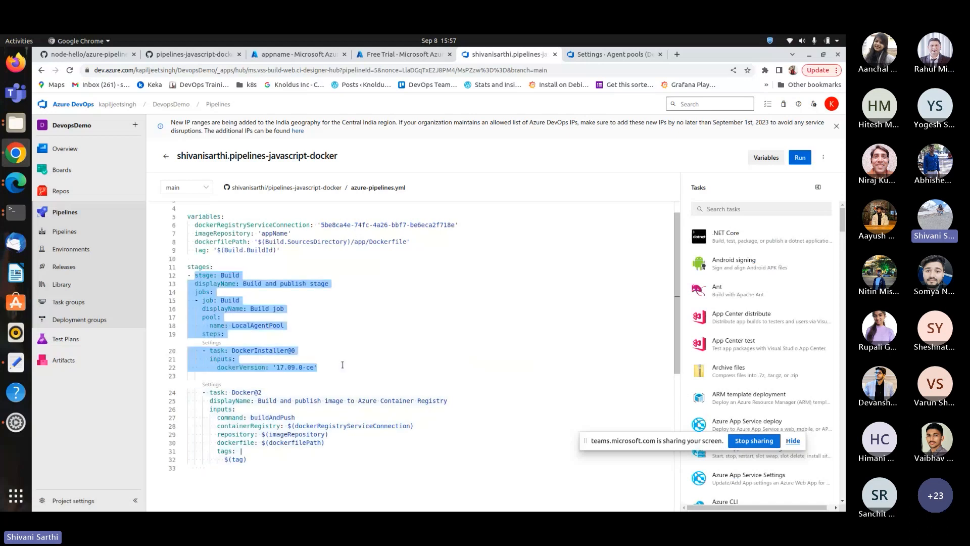
left_click(325, 320)
scroll(207, 329, "down", 1)
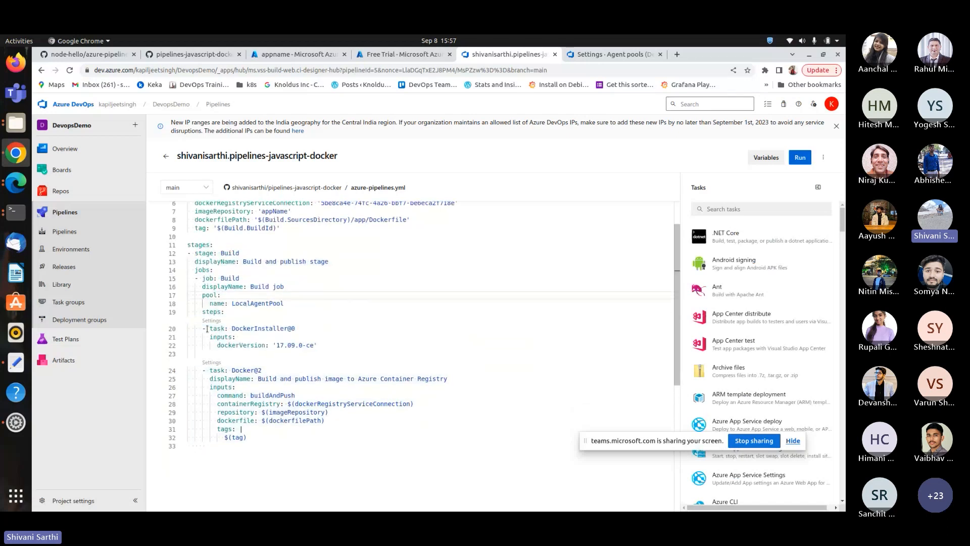
left_click_drag(207, 329, 324, 349)
scroll(324, 333, "down", 1)
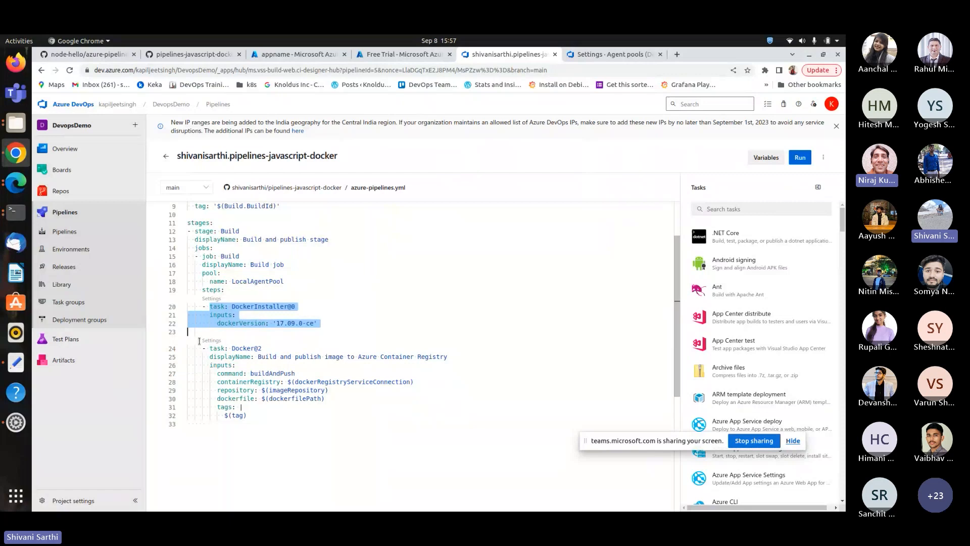
left_click_drag(188, 348, 287, 411)
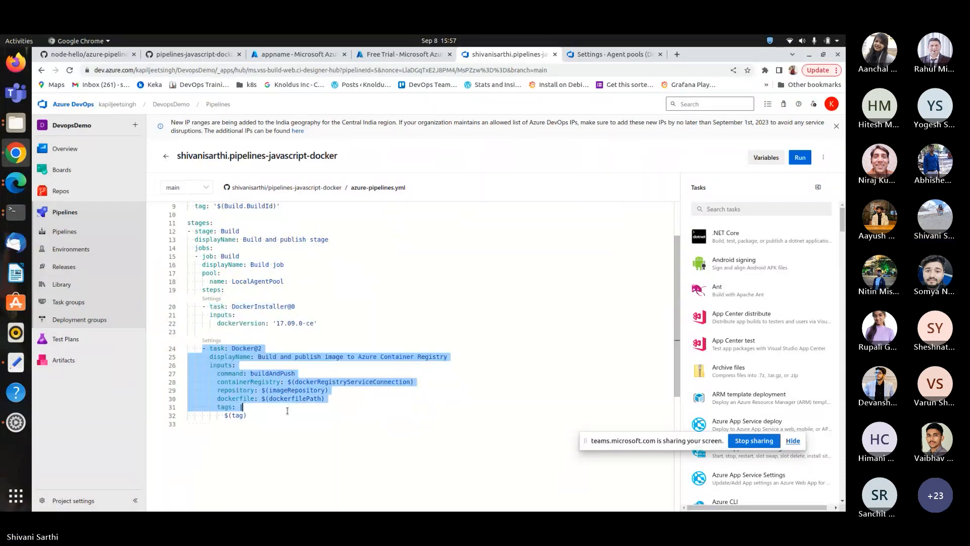
left_click(429, 407)
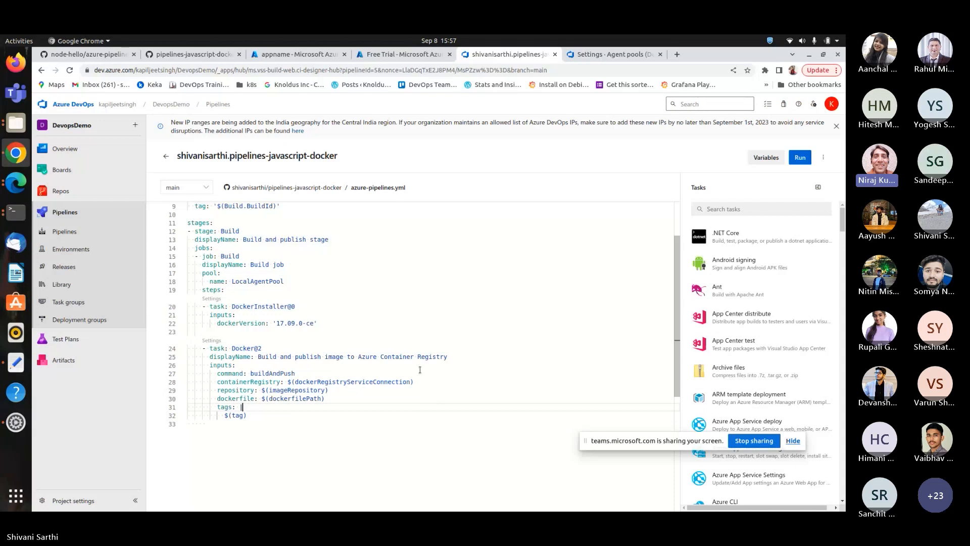
scroll(420, 369, "up", 2)
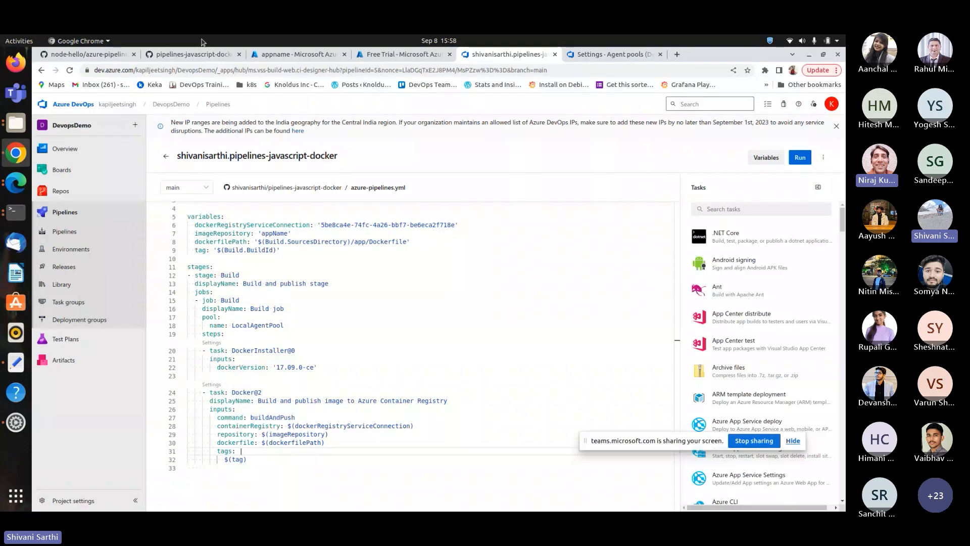
Compare the app folder's Dockerfile on GitHub with the YAML's dockerfilePath variable, then return to the Teams meeting.
left_click(194, 54)
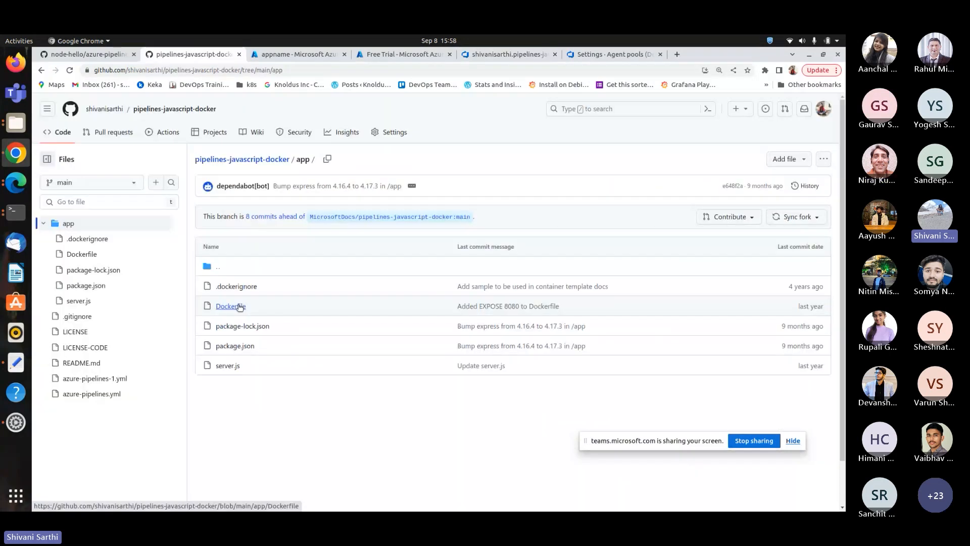
left_click(235, 309)
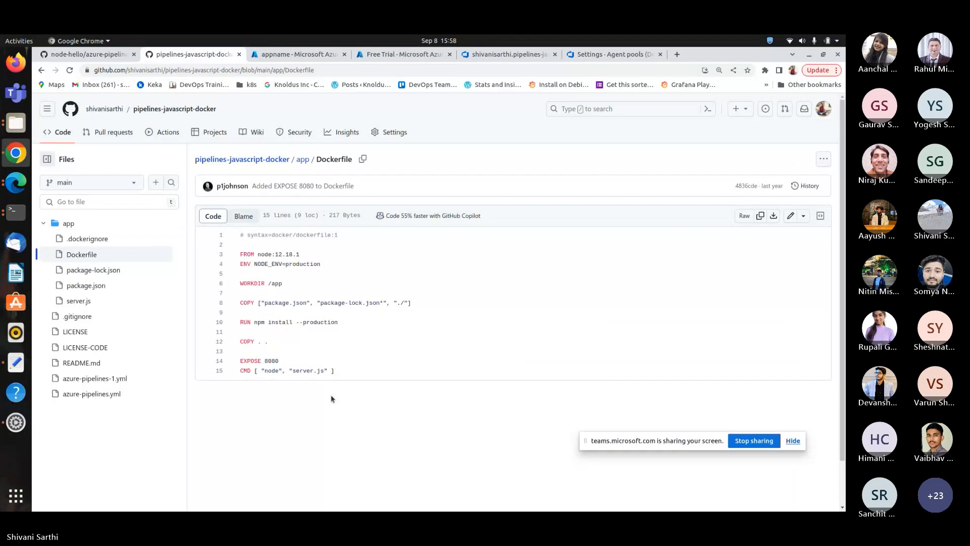
left_click(520, 50)
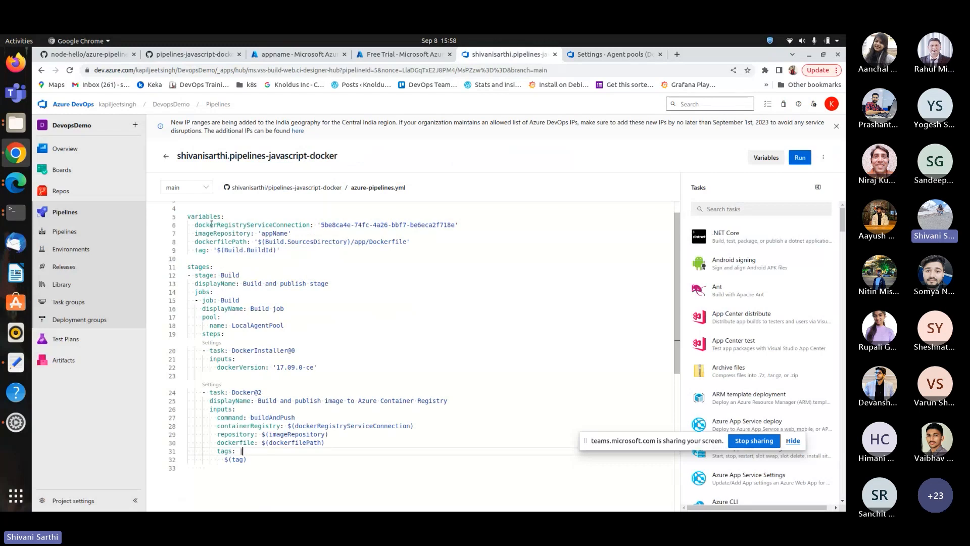
left_click_drag(256, 241, 294, 234)
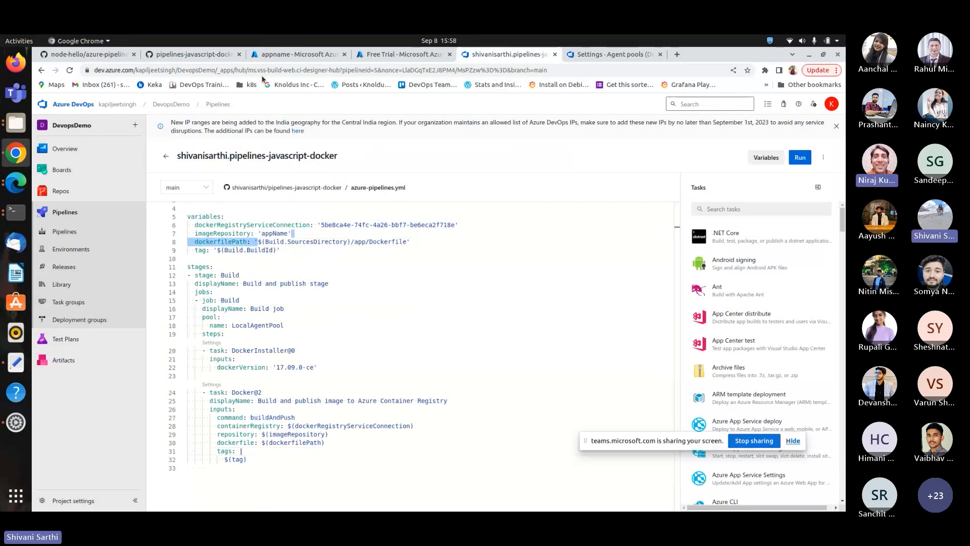
left_click(208, 58)
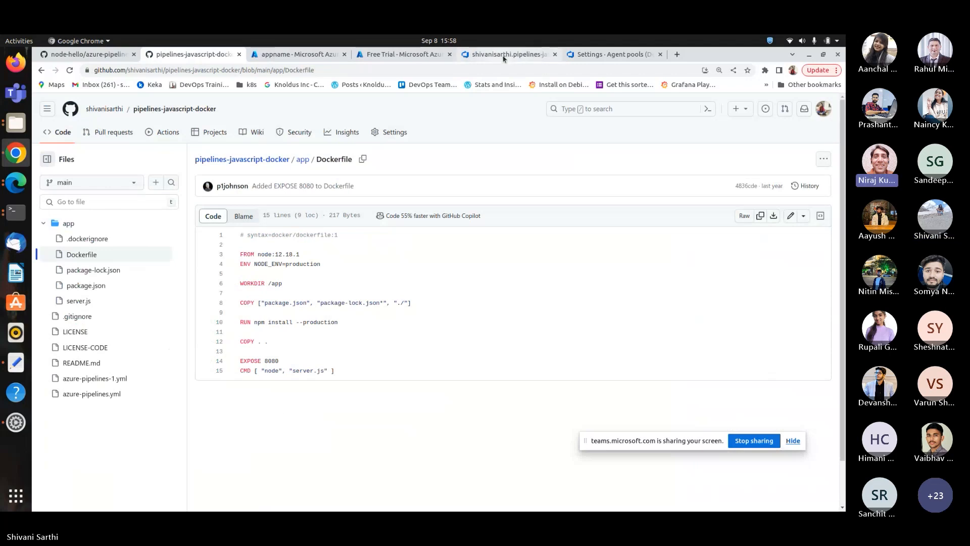
mouse_move(504, 58)
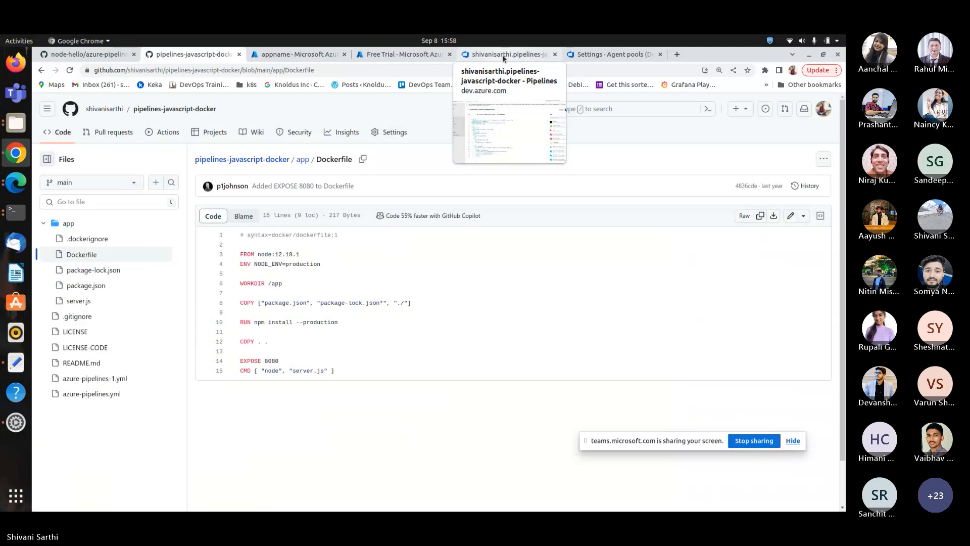
left_click(504, 56)
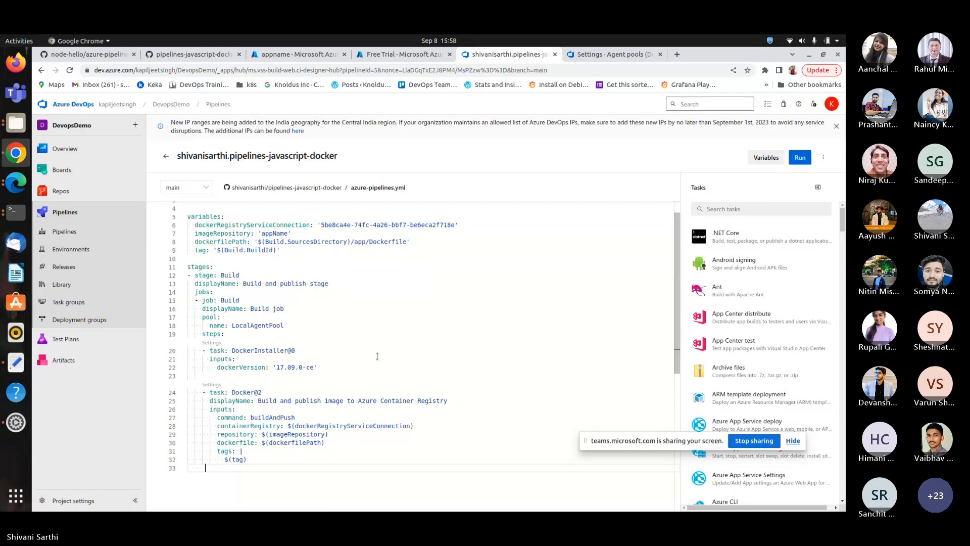
left_click(2, 184)
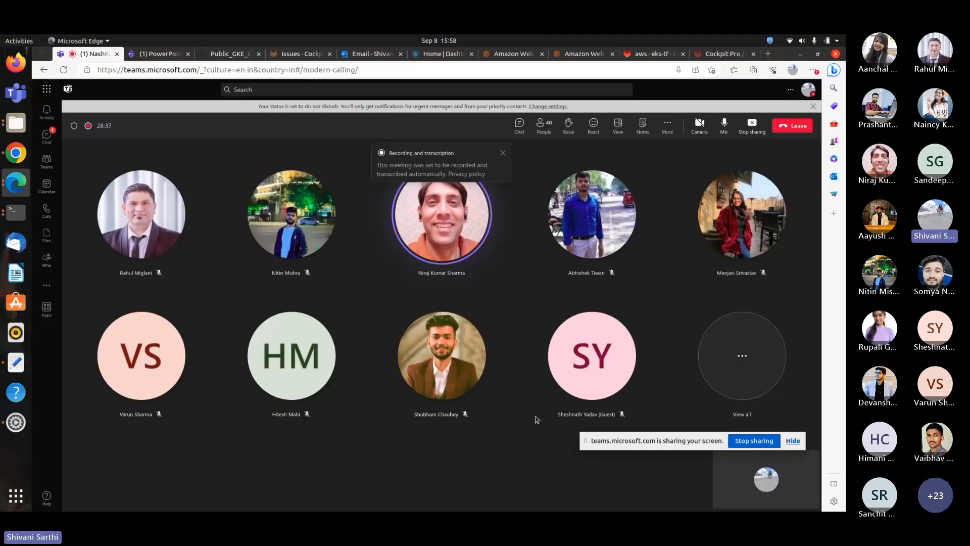